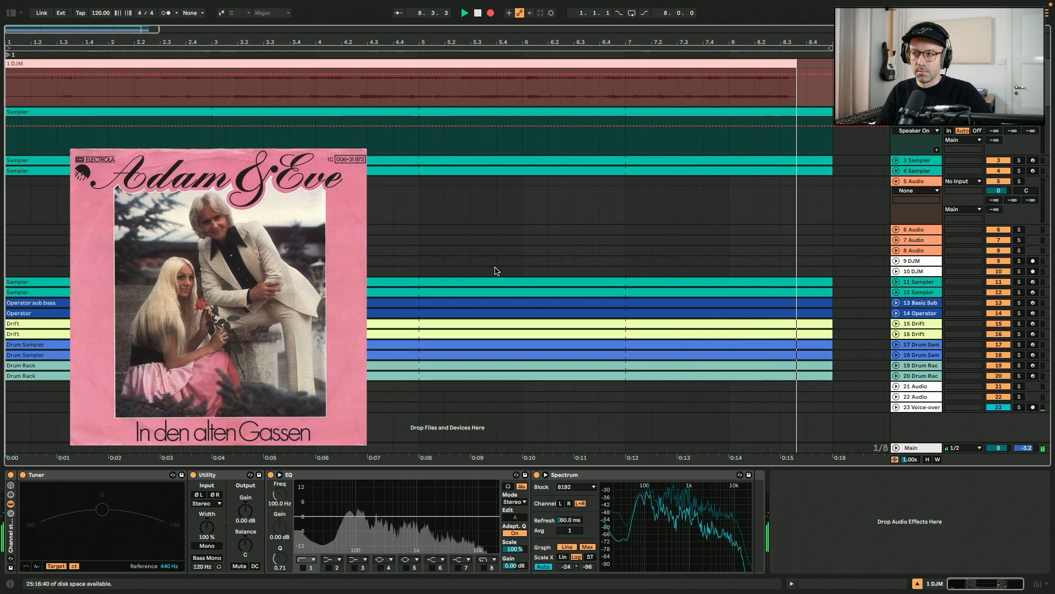
# Insert a new audio track below the DJM recording track
pyautogui.moveTo(161, 30); pyautogui.dragTo(289, 5)
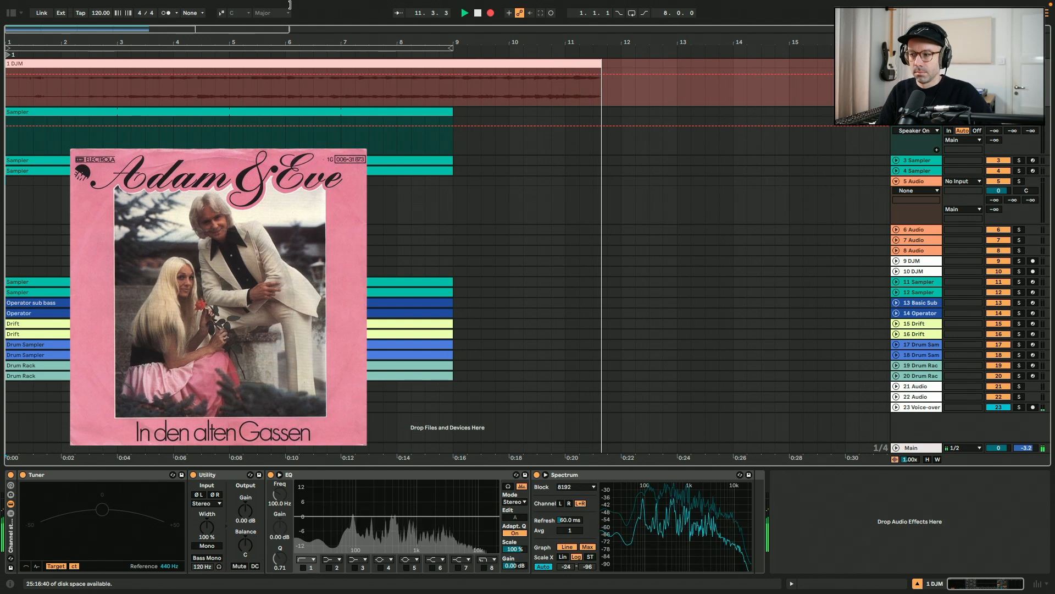
pyautogui.moveTo(290, 5); pyautogui.dragTo(292, 5)
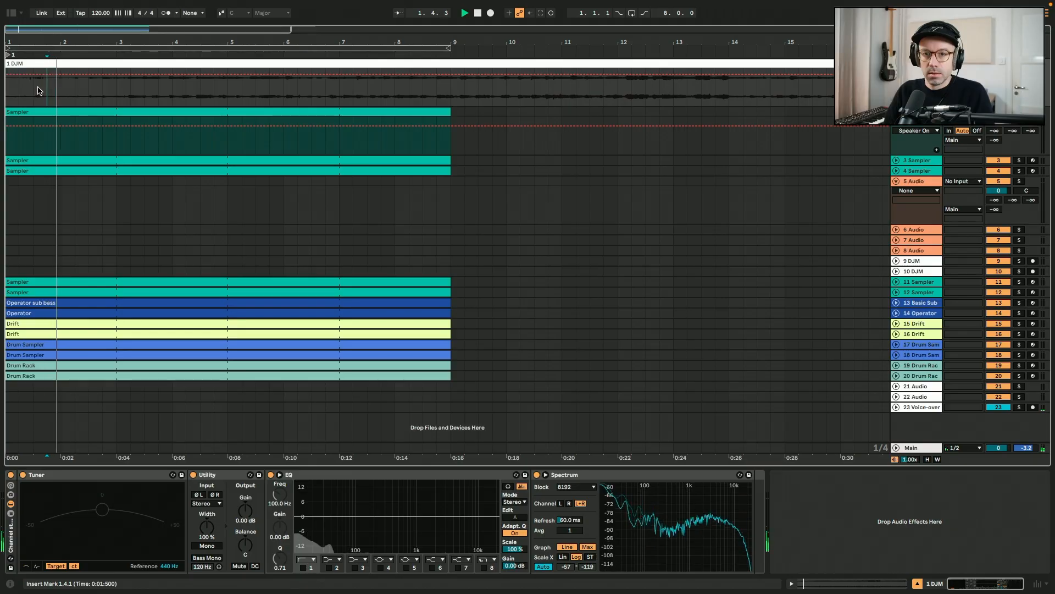
pyautogui.moveTo(92, 88); pyautogui.dragTo(114, 86)
pyautogui.hotkey('ctrl', 't')
# Set the insert mark near bar 2 of the recording and audition playback from there
pyautogui.click(74, 93)
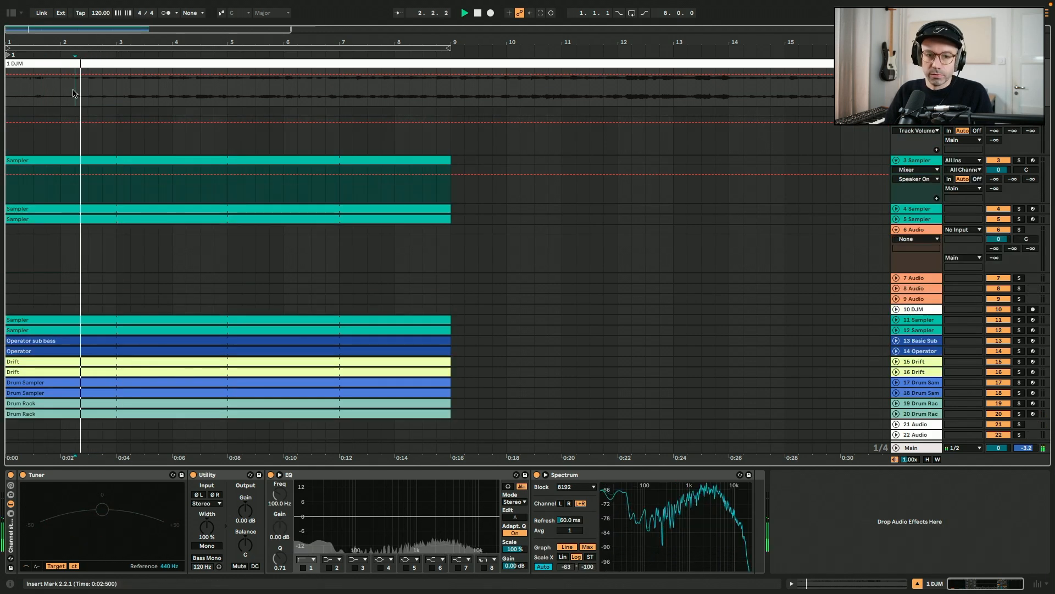
pyautogui.press('space')
pyautogui.press('space')
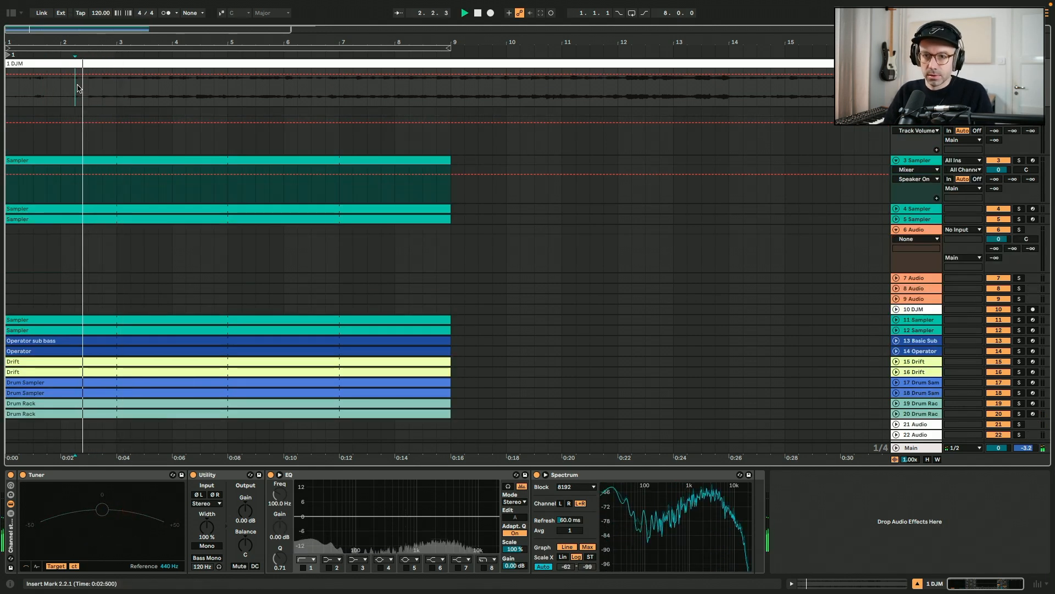
pyautogui.press('space')
# Drag a selected section of the DJM recording onto the new audio track as a clip and open it
pyautogui.moveTo(77, 88); pyautogui.dragTo(158, 87)
pyautogui.moveTo(107, 65); pyautogui.dragTo(87, 112)
pyautogui.doubleClick(87, 111)
# Crop the new clip's sample to its used region
pyautogui.rightClick(257, 230)
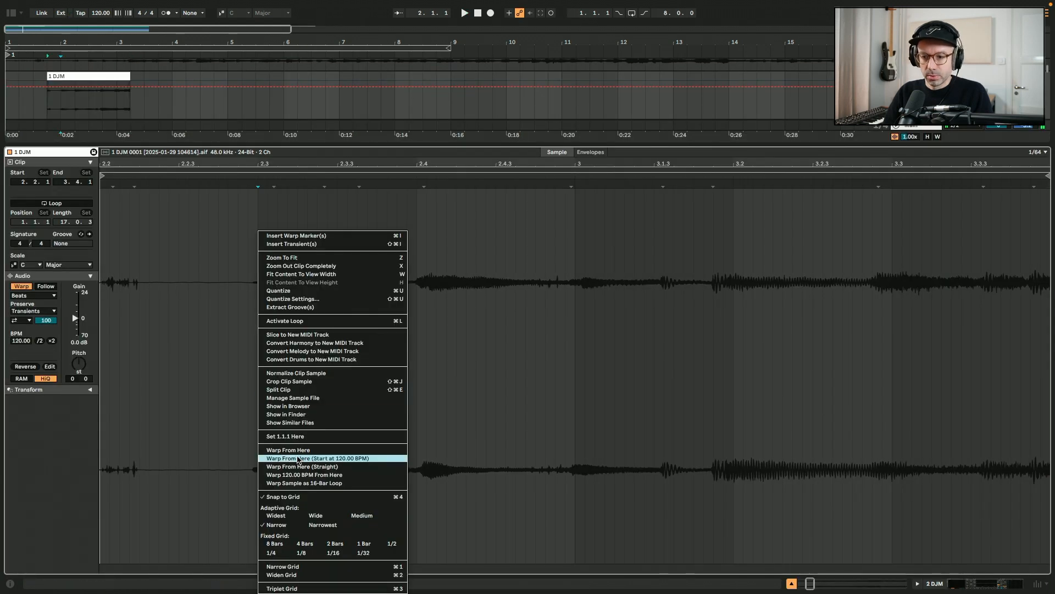
pyautogui.click(300, 383)
pyautogui.hotkey('shift', 'Tab')
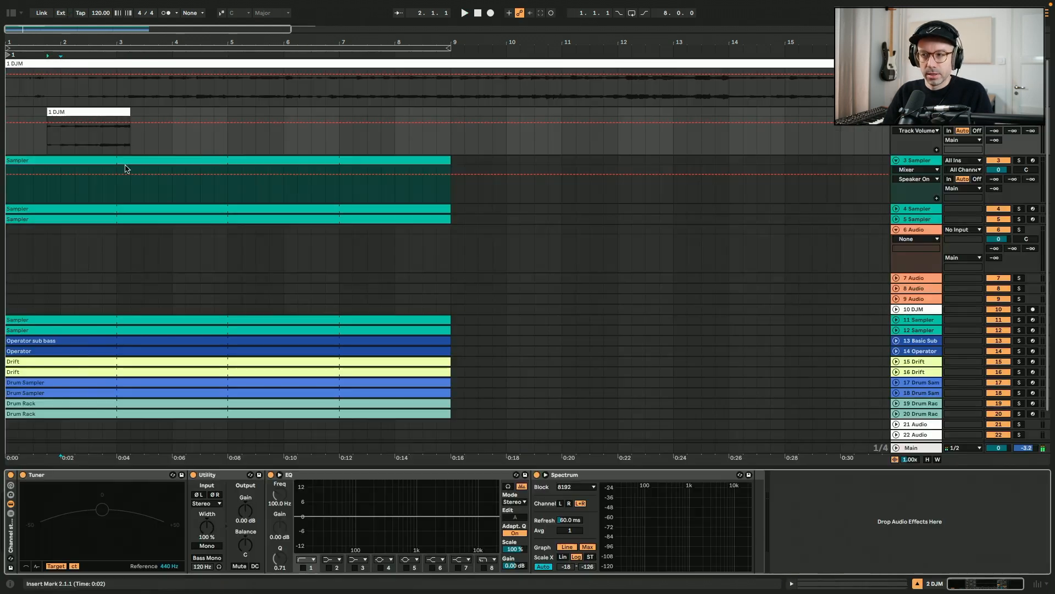
# Load the cropped clip into track 3's Sampler and trim the sample to start 24757 and end 48181
pyautogui.click(922, 169)
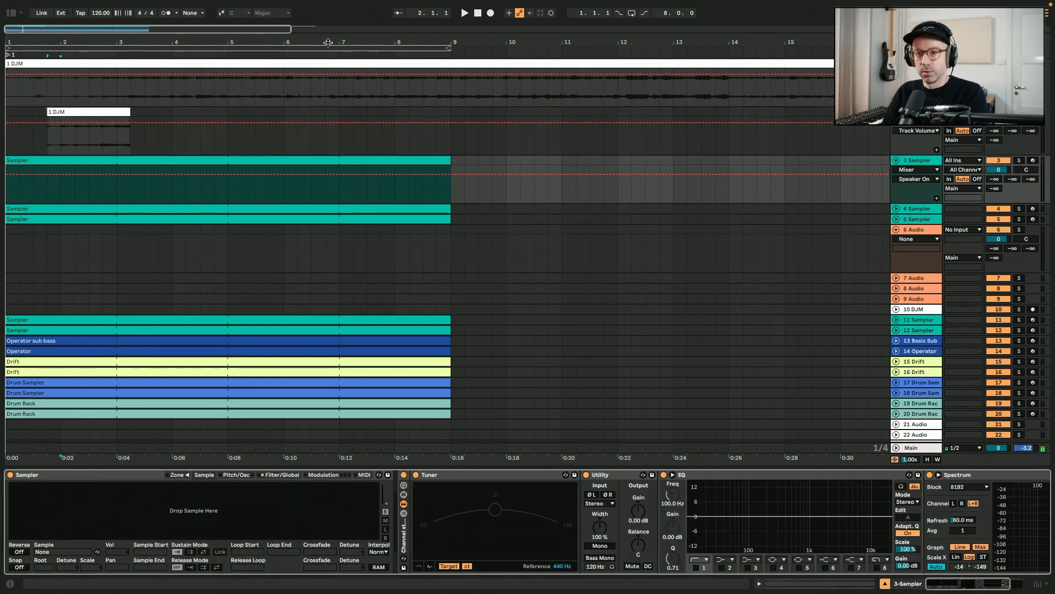
pyautogui.click(196, 159)
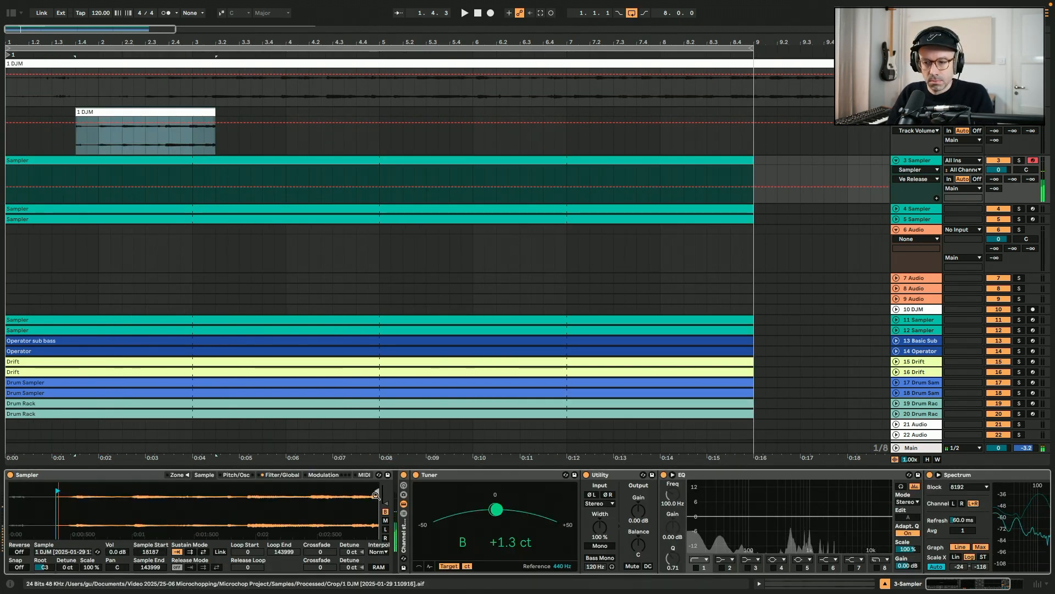
pyautogui.moveTo(377, 490); pyautogui.dragTo(146, 492)
pyautogui.moveTo(110, 493); pyautogui.dragTo(110, 500)
pyautogui.moveTo(192, 489); pyautogui.dragTo(161, 490)
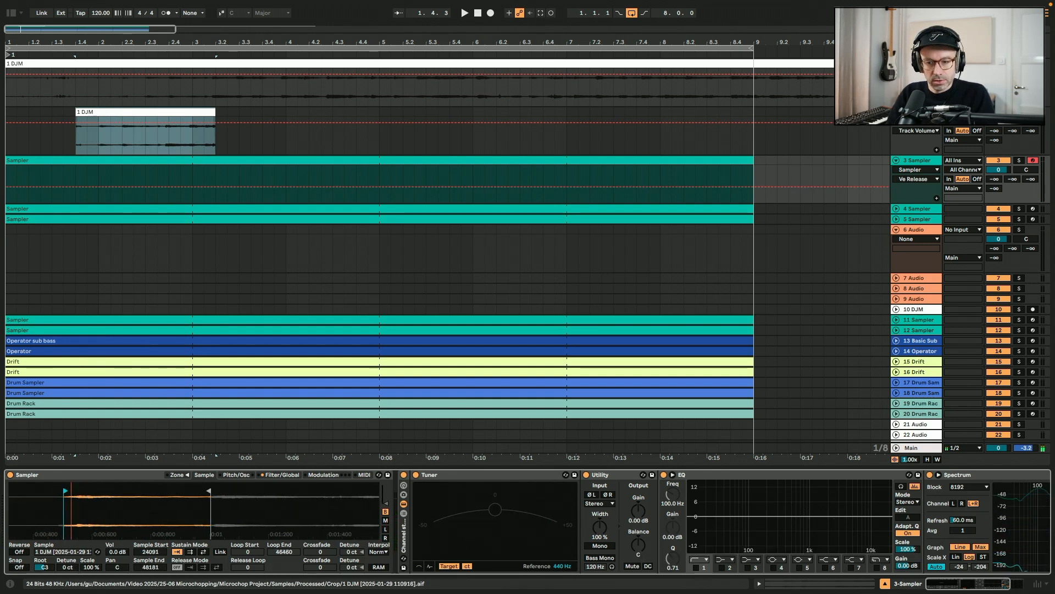
pyautogui.moveTo(72, 492); pyautogui.dragTo(106, 499)
# Lower the computer keyboard octave and play the Sampler to audition the chop
pyautogui.press('z')
pyautogui.press('a')
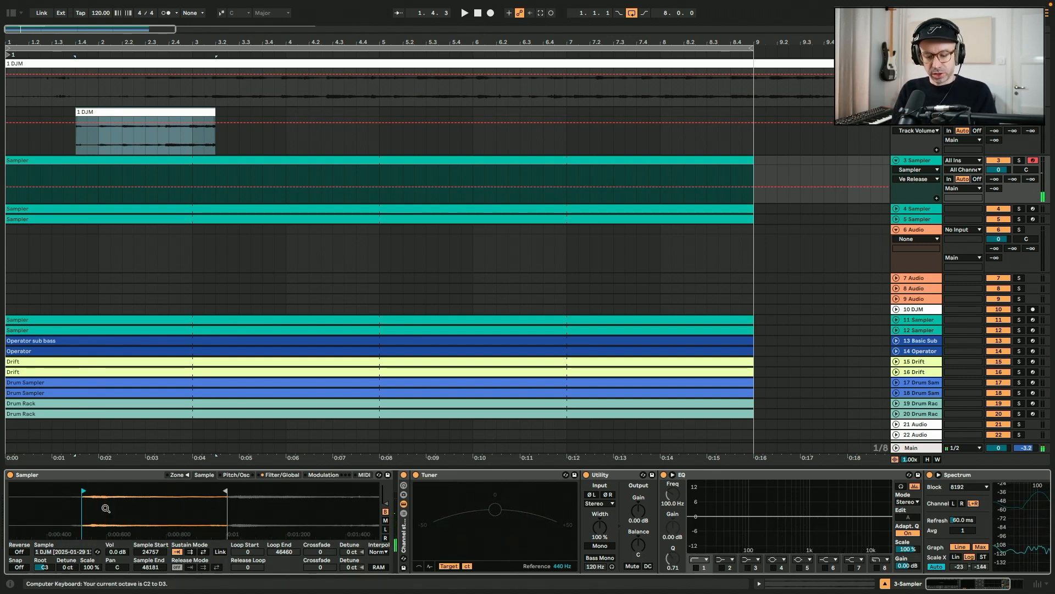
pyautogui.press('a')
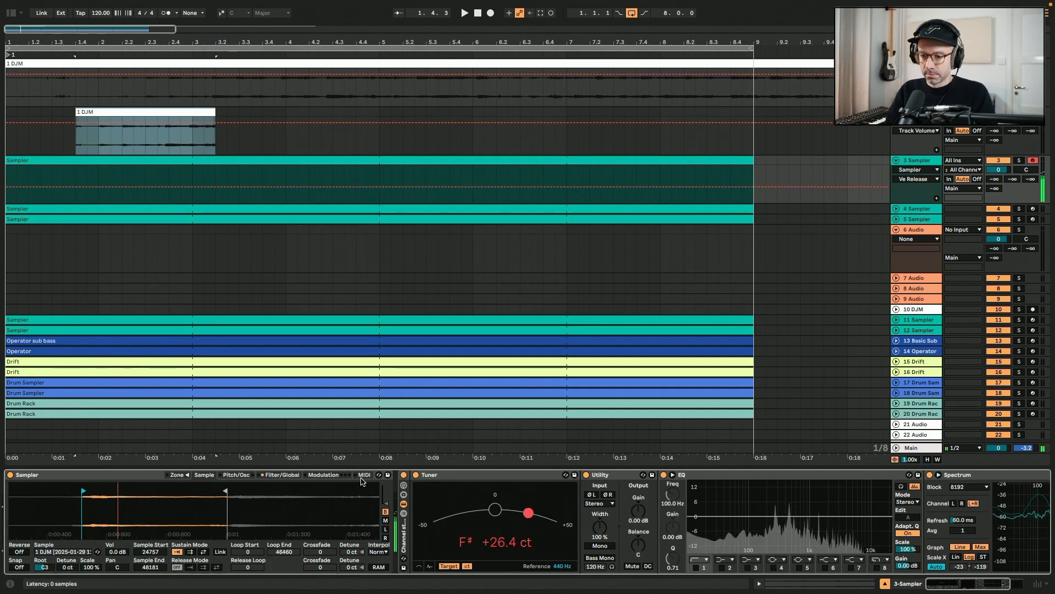
# Set the Sampler's voice count to 1 on the Filter/Global page
pyautogui.click(282, 474)
pyautogui.click(374, 567)
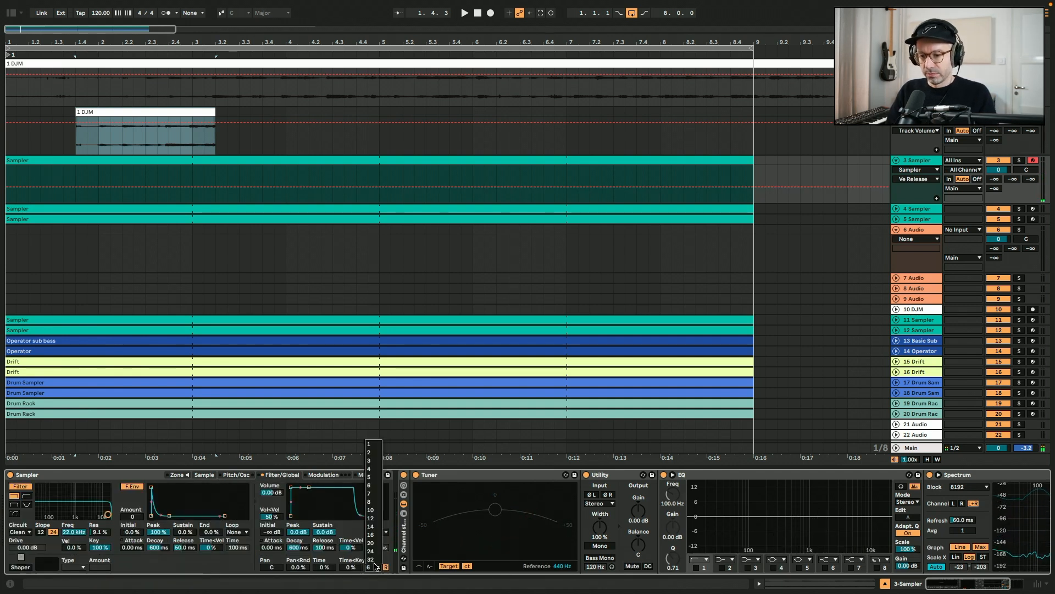
pyautogui.click(370, 445)
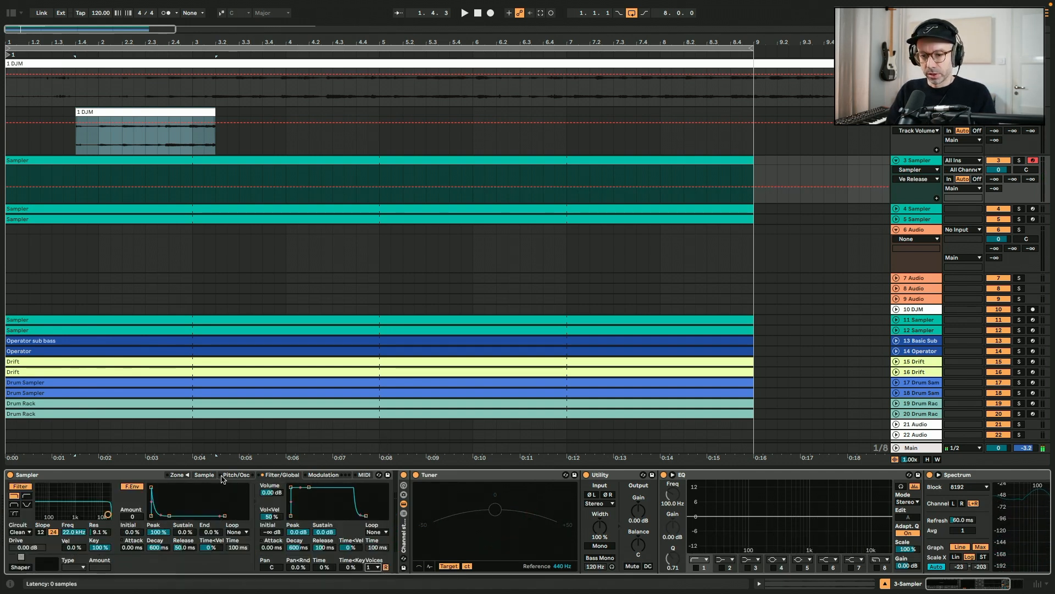
pyautogui.click(204, 475)
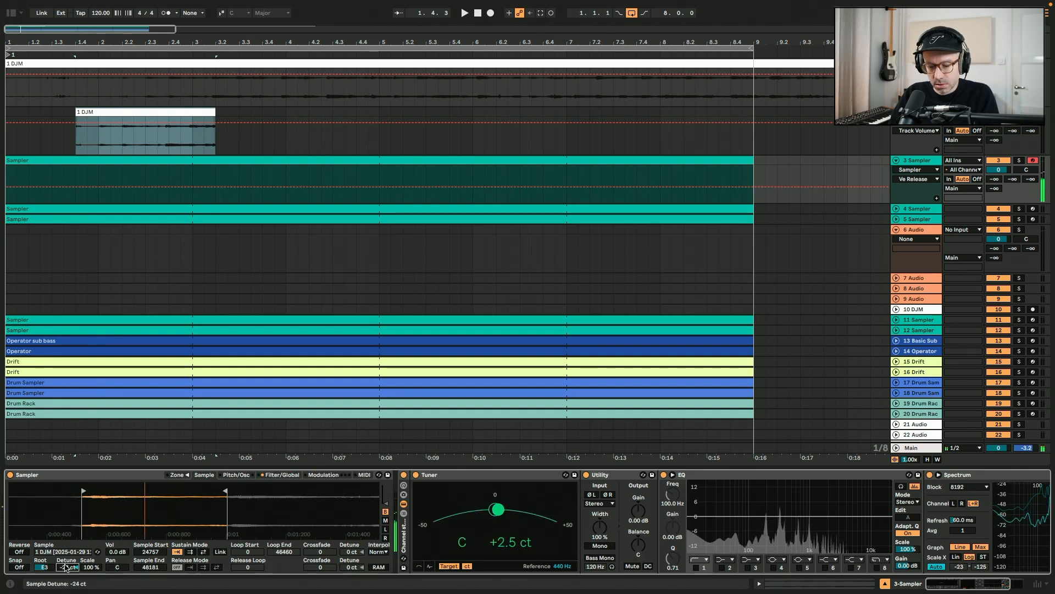
# Enable the EQ's first band as a low-cut filter and audition the Sampler
pyautogui.click(696, 567)
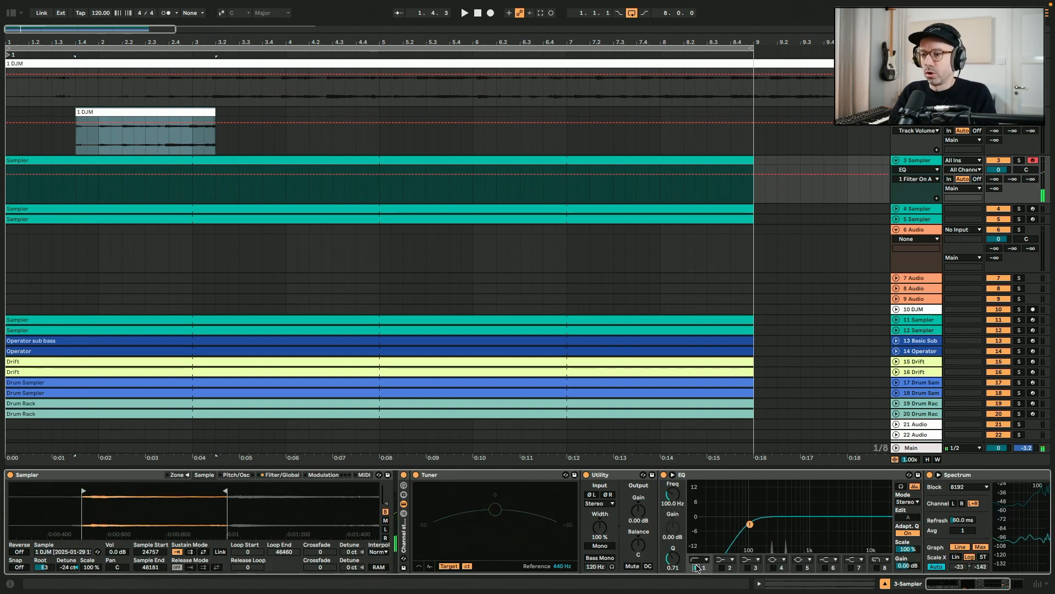
pyautogui.click(95, 158)
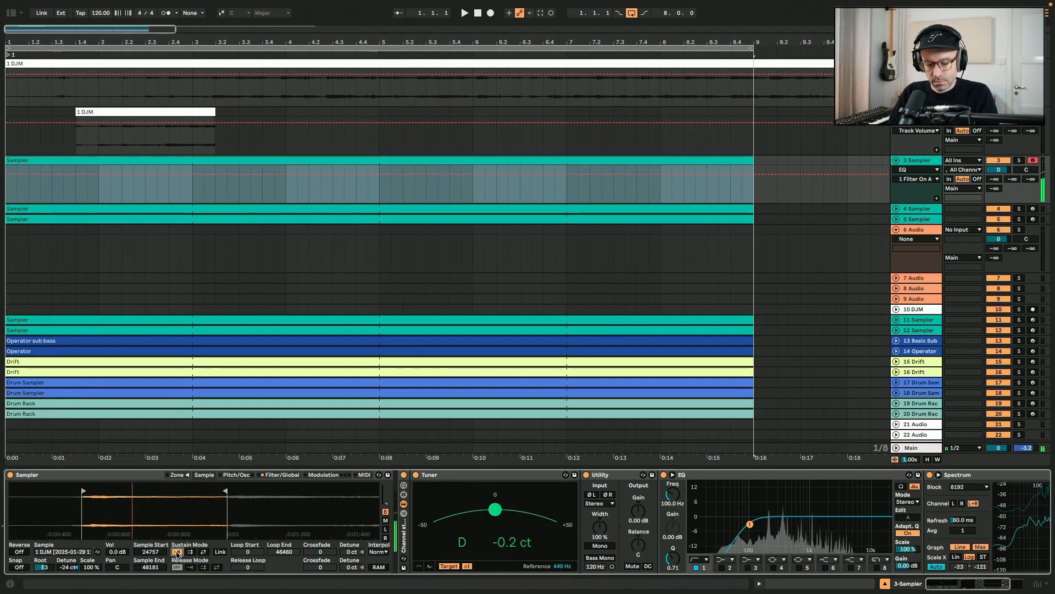
pyautogui.press('a')
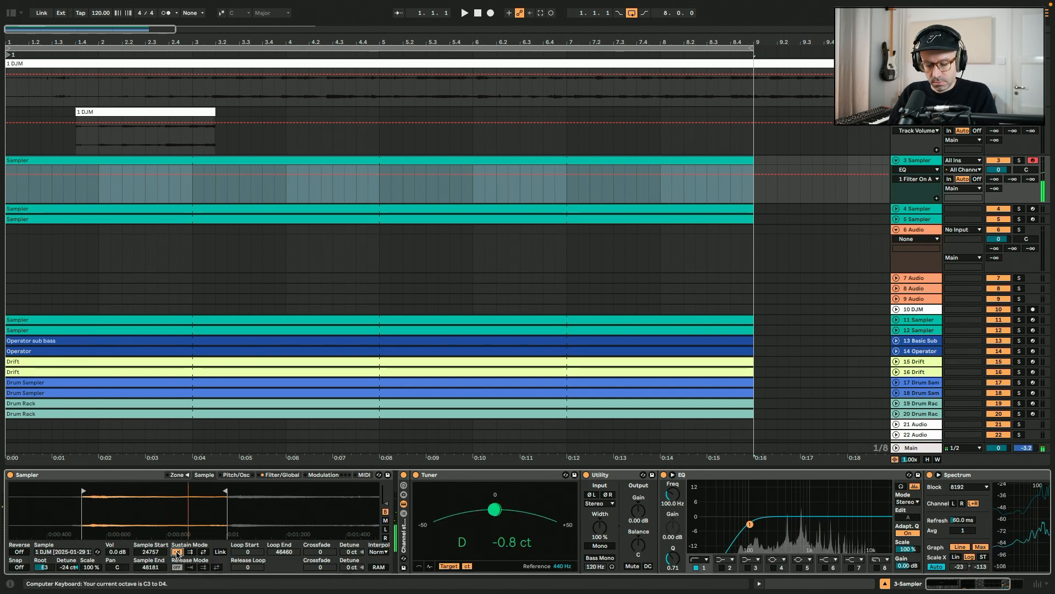
pyautogui.press('a')
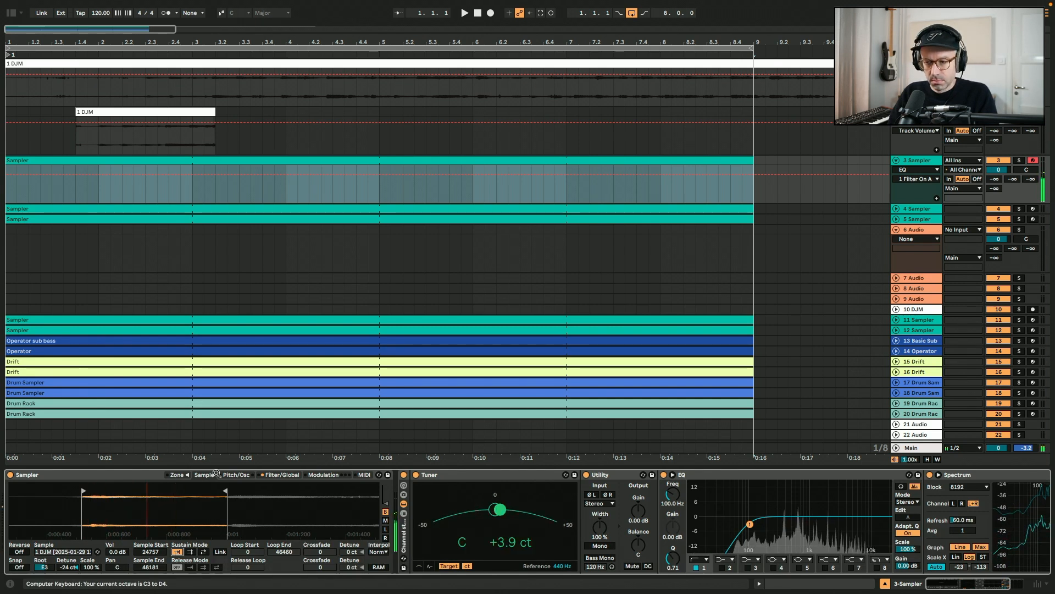
# Select the fourth Sampler track and audition the DJM recording from about bar 2
pyautogui.click(896, 208)
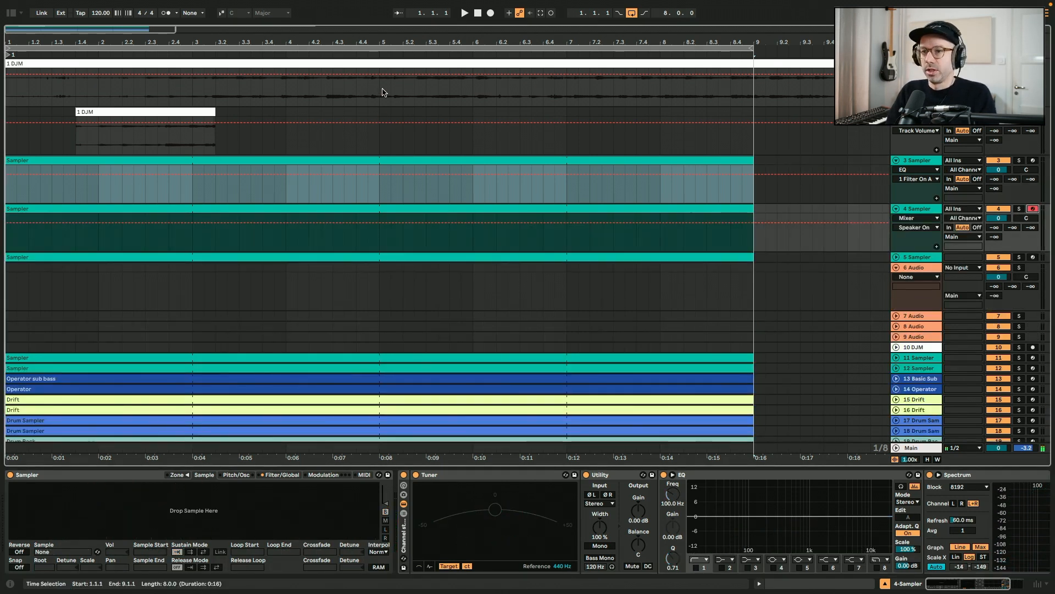
pyautogui.moveTo(337, 43); pyautogui.dragTo(334, 30)
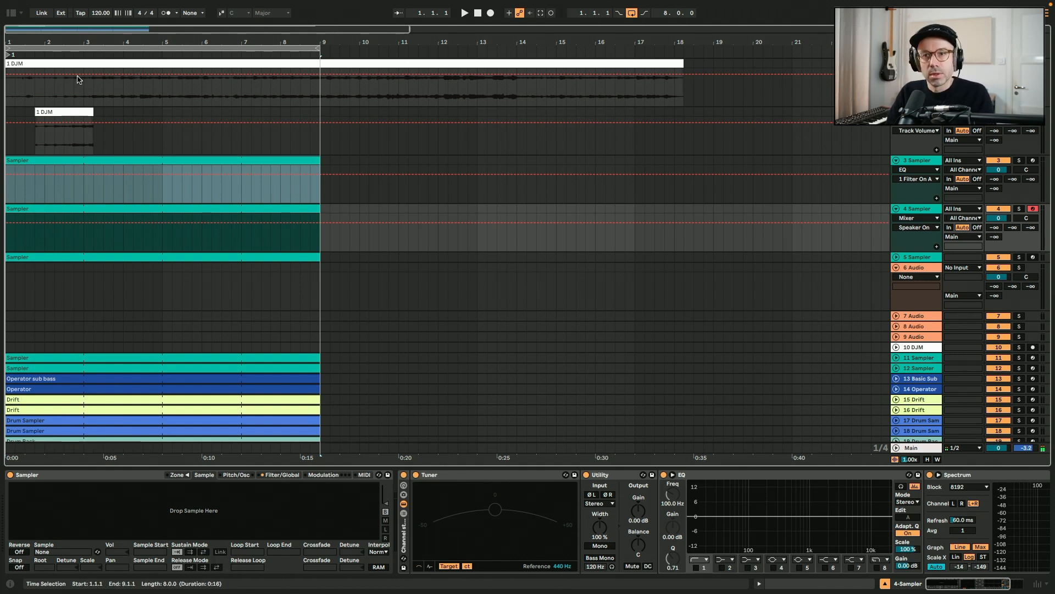
pyautogui.click(54, 87)
pyautogui.press('space')
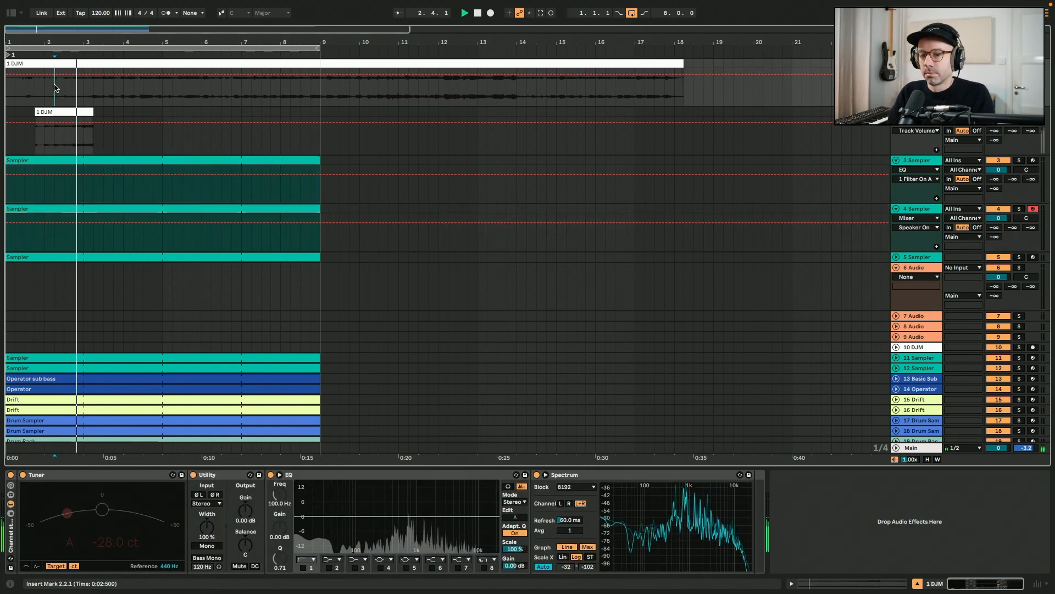
pyautogui.press('space')
# Open the DJM recording clip and play through it to find another section to sample
pyautogui.moveTo(66, 43); pyautogui.dragTo(184, 60)
pyautogui.click(184, 65)
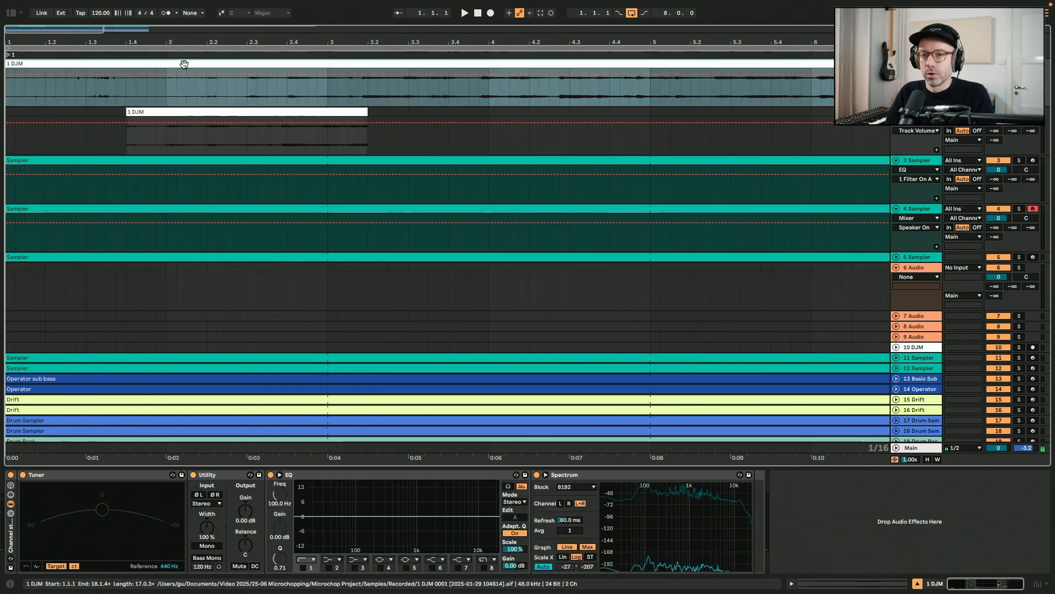
pyautogui.doubleClick(184, 65)
pyautogui.click(239, 90)
pyautogui.press('space')
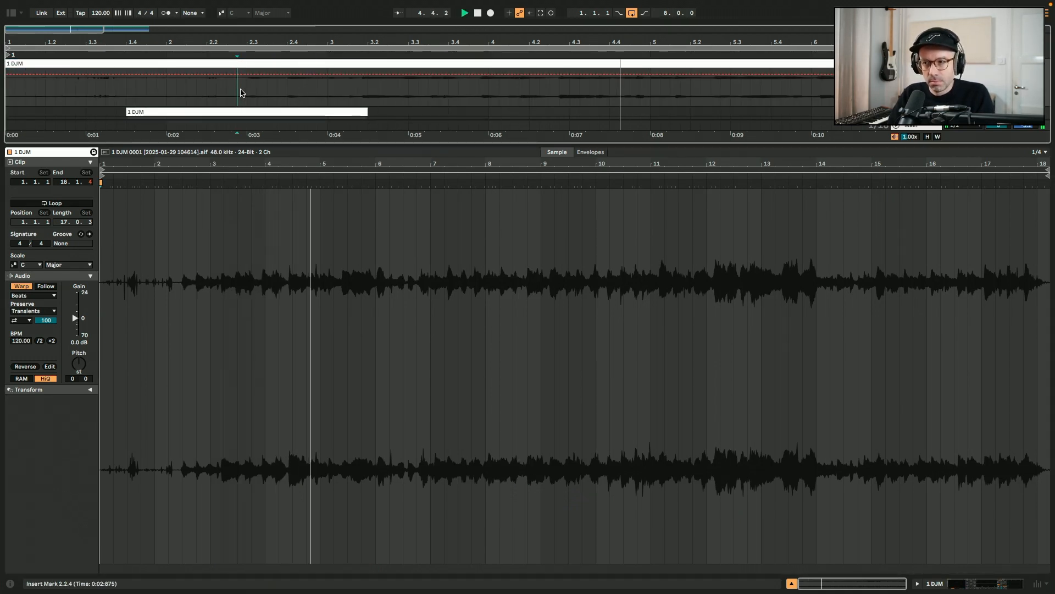
pyautogui.press('space')
pyautogui.press('space')
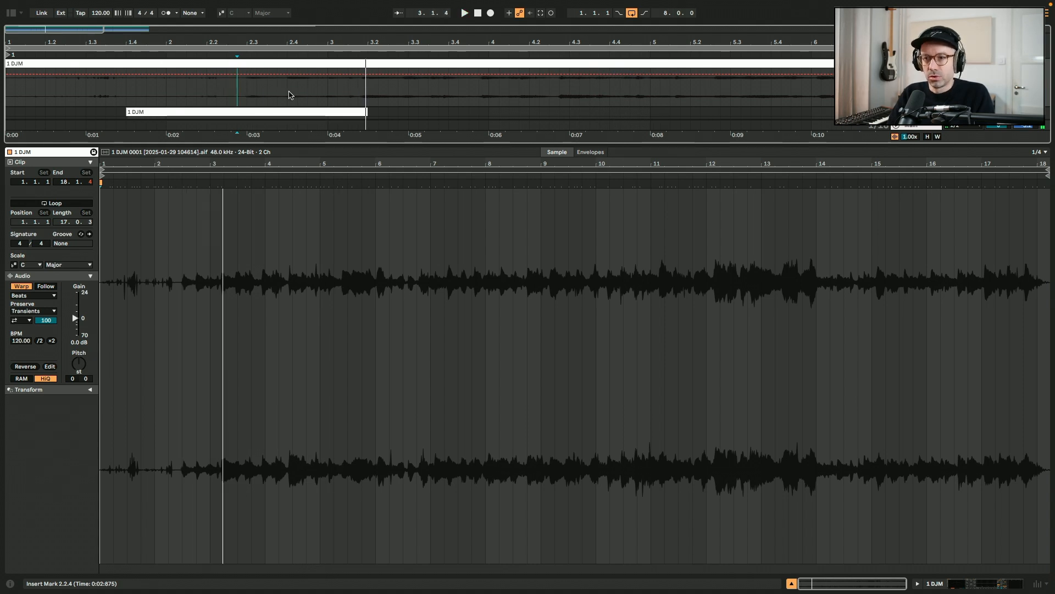
pyautogui.hotkey('shift', 'Tab')
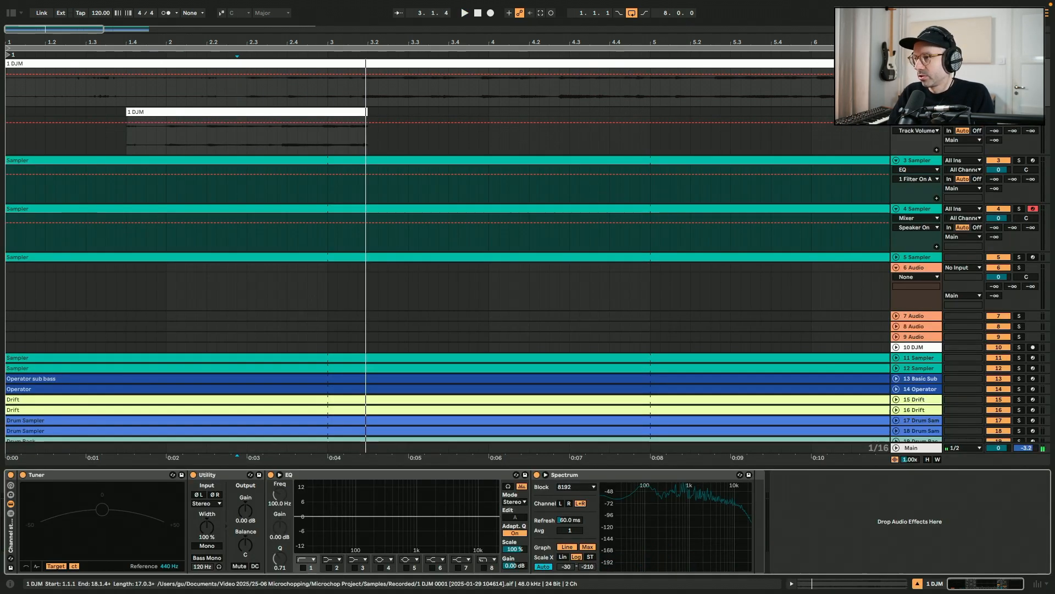
# Crop the sample loaded in track 4's Sampler down to its selected region
pyautogui.click(757, 209)
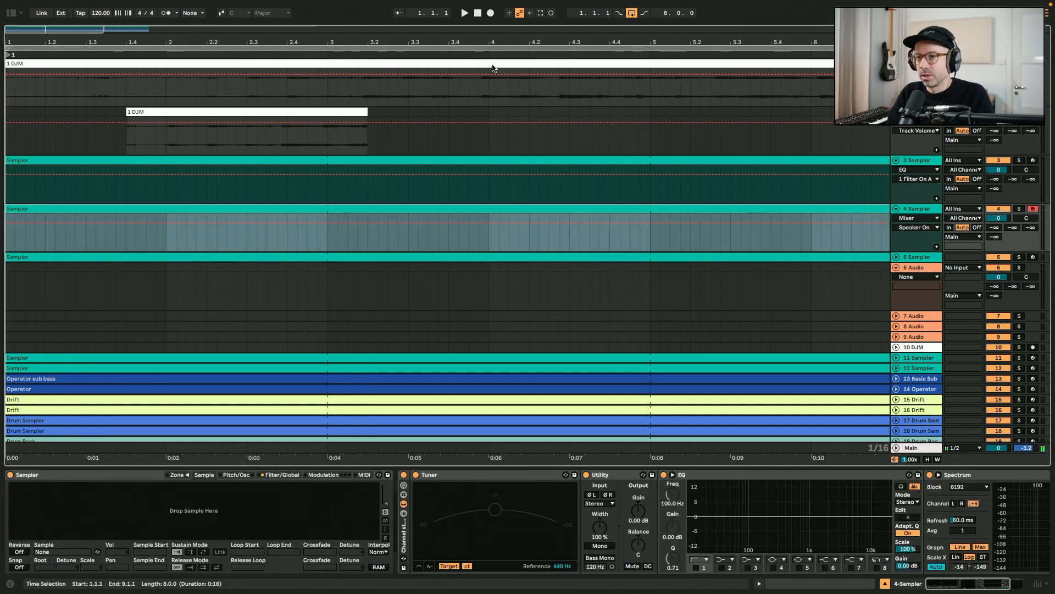
pyautogui.rightClick(112, 509)
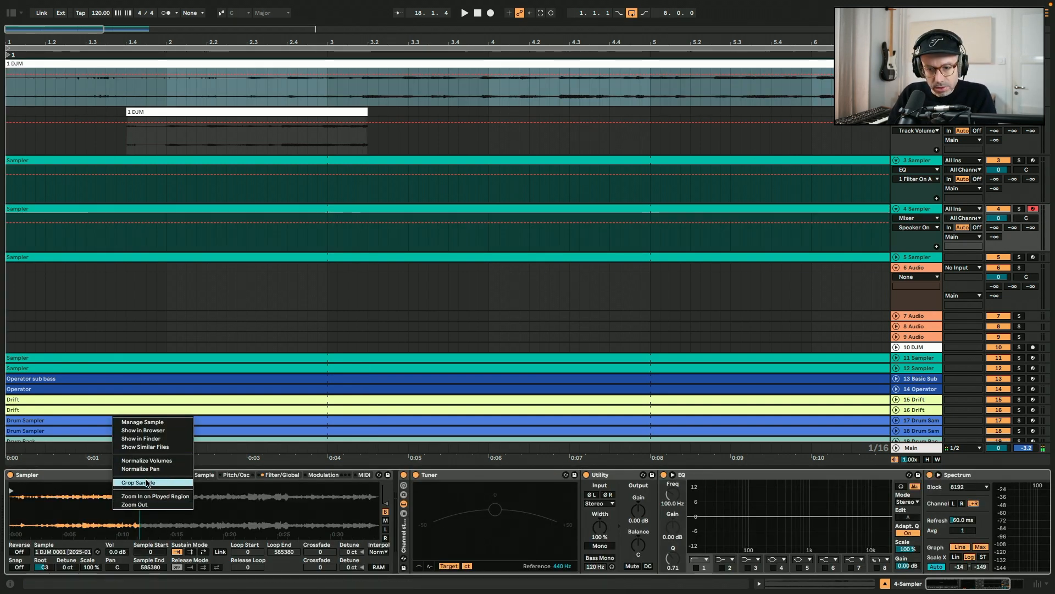
pyautogui.click(147, 482)
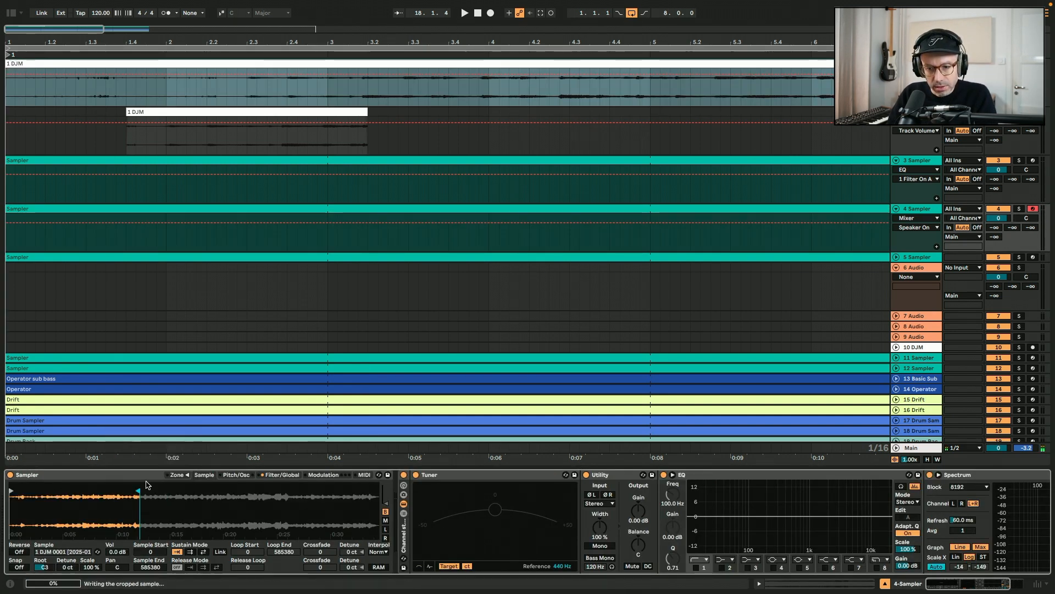
pyautogui.rightClick(124, 506)
pyautogui.click(144, 478)
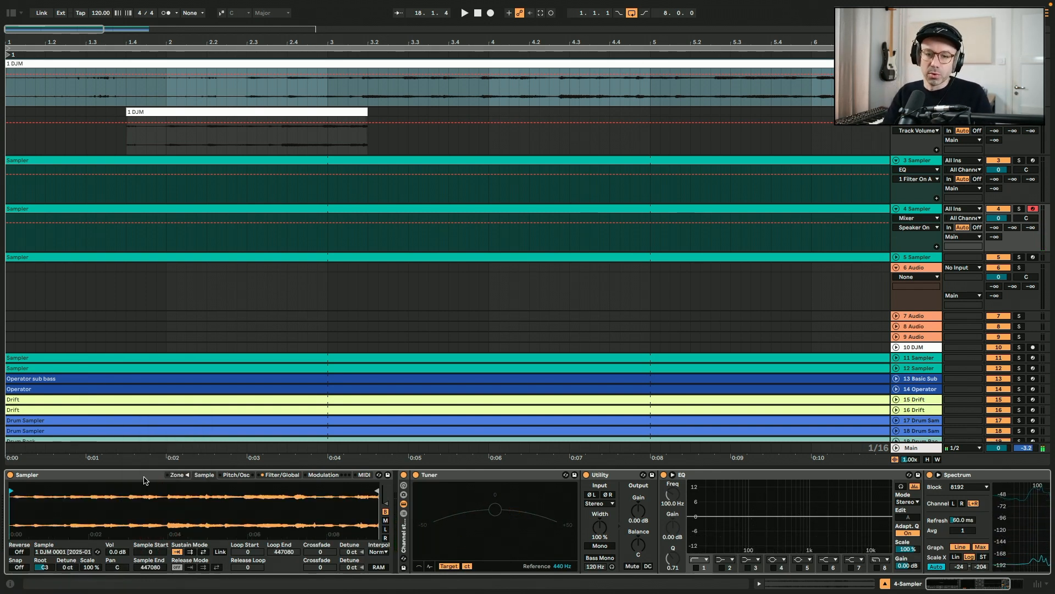
# Play the sample and move its end point to 194643
pyautogui.rightClick(121, 497)
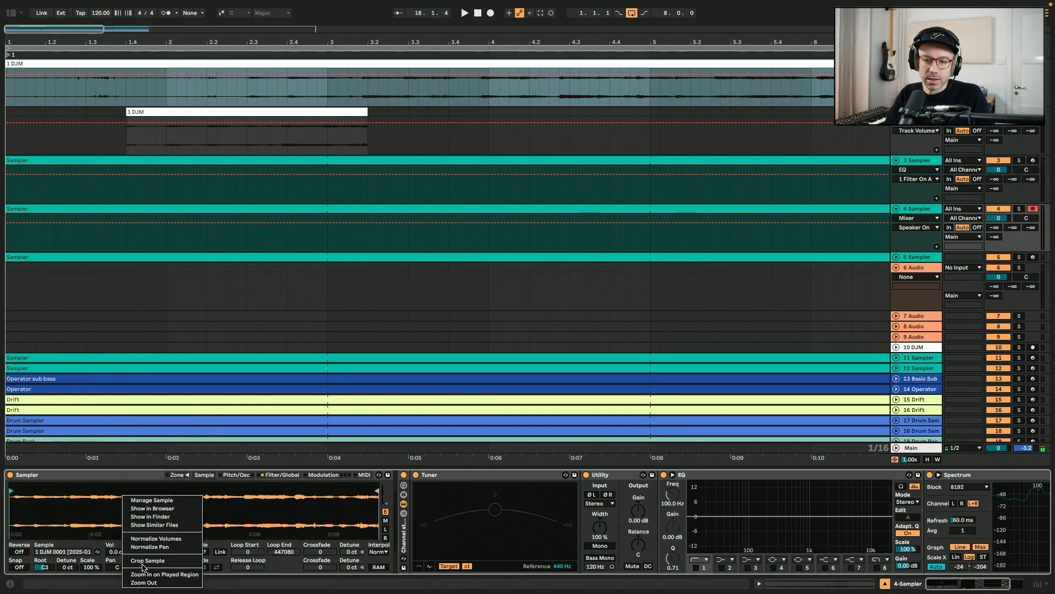
pyautogui.click(63, 508)
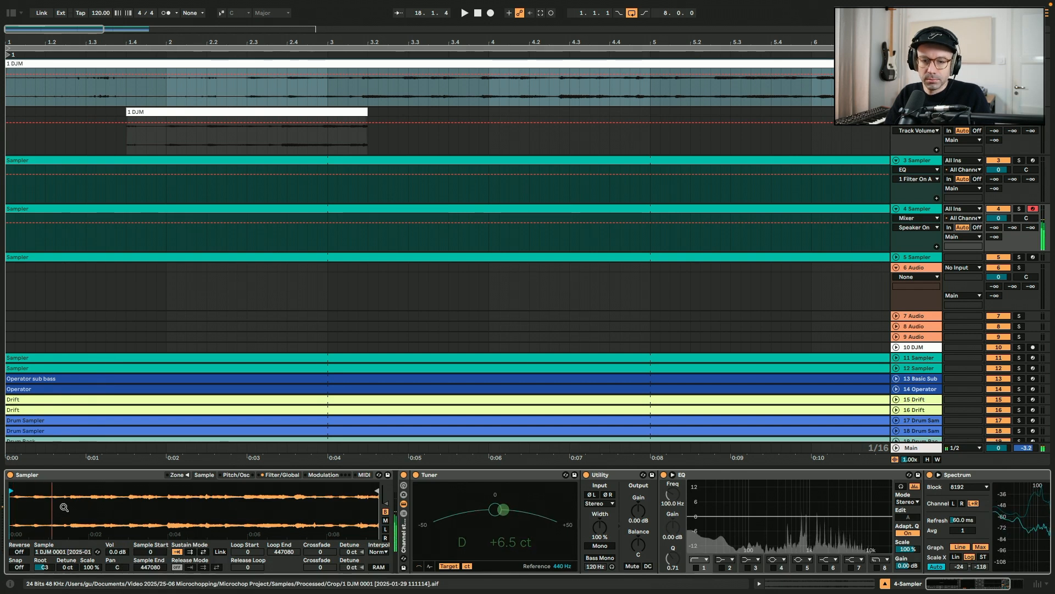
pyautogui.press('space')
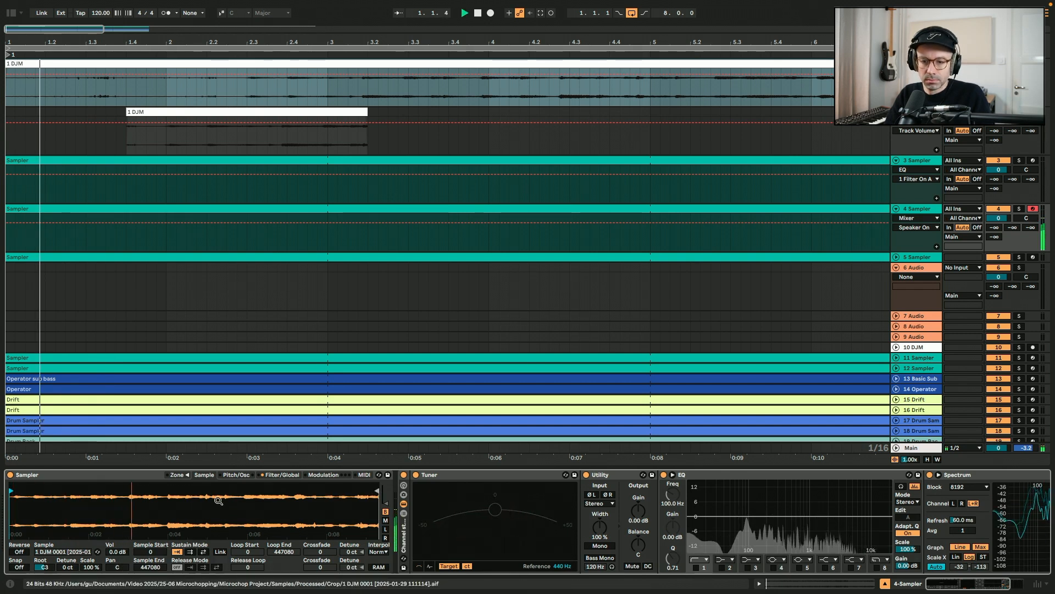
pyautogui.moveTo(377, 492); pyautogui.dragTo(165, 501)
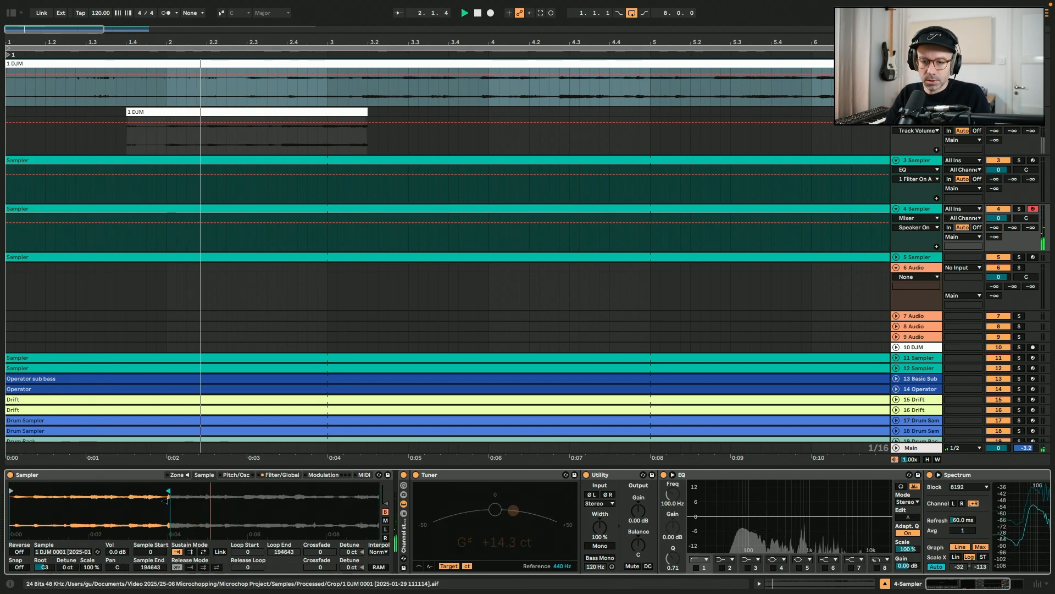
# Set the Sampler's amplitude envelope release to 1000 ms
pyautogui.click(282, 474)
pyautogui.click(324, 547)
pyautogui.write('1000')
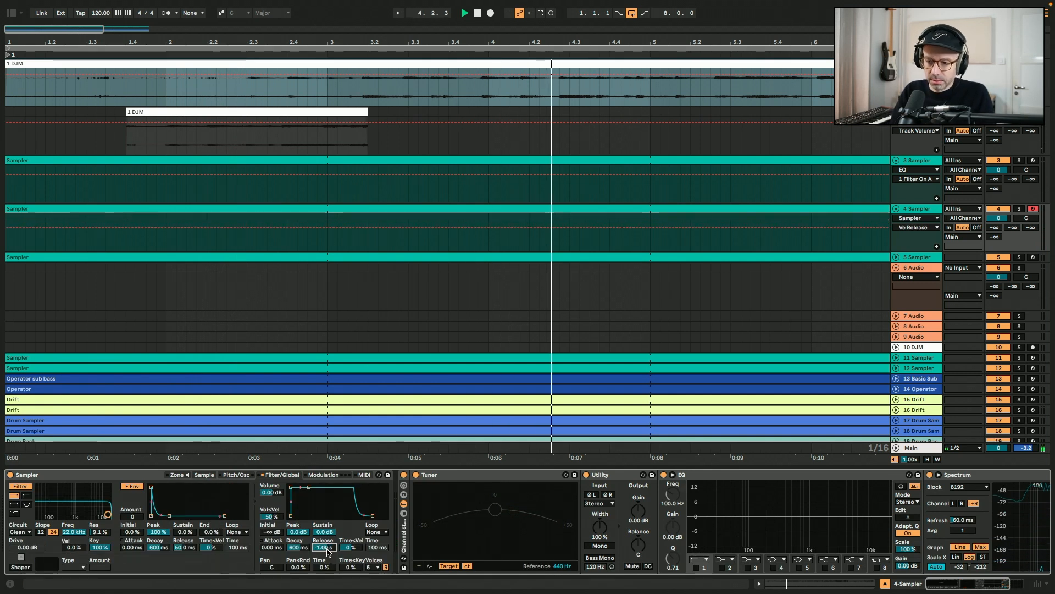
pyautogui.press('space')
pyautogui.click(204, 474)
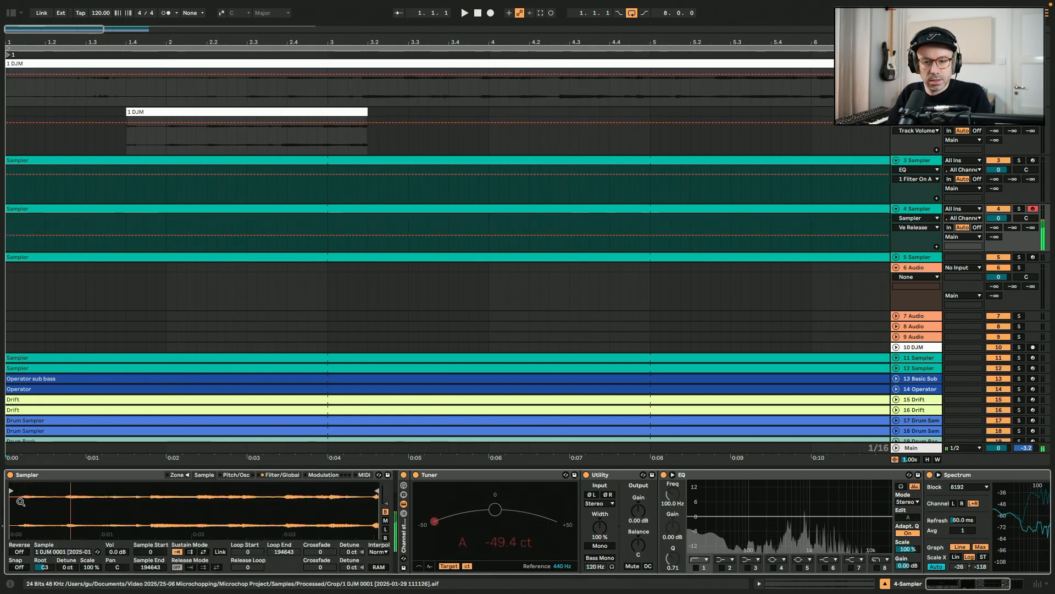
# Trim track 4's Sampler sample to start at 33260 and end at 54373
pyautogui.moveTo(72, 491)
pyautogui.mouseDown()
pyautogui.moveTo(61, 490)
pyautogui.moveTo(79, 491)
pyautogui.mouseUp()
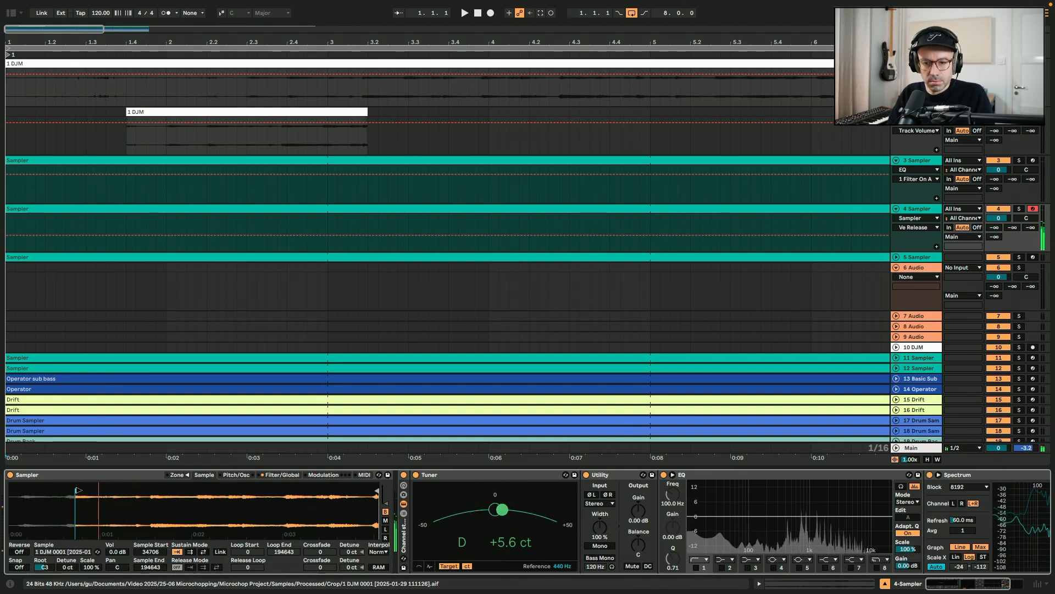
pyautogui.moveTo(78, 490)
pyautogui.mouseDown()
pyautogui.moveTo(249, 490)
pyautogui.moveTo(156, 491)
pyautogui.mouseUp()
pyautogui.moveTo(156, 491); pyautogui.dragTo(75, 491)
pyautogui.moveTo(378, 491)
pyautogui.mouseDown()
pyautogui.moveTo(108, 507)
pyautogui.moveTo(122, 531)
pyautogui.moveTo(220, 530)
pyautogui.mouseUp()
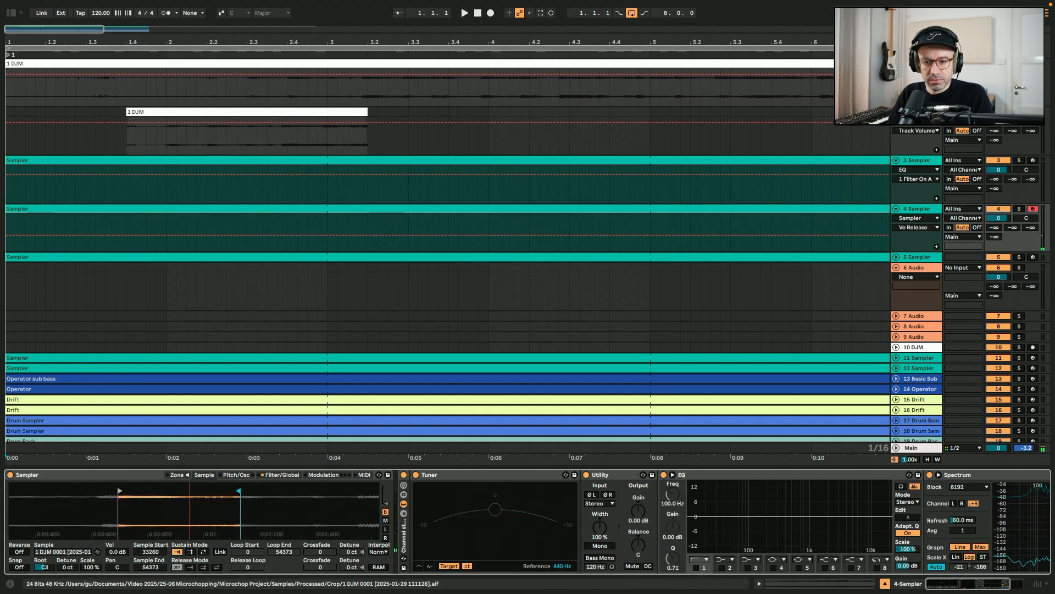
# Enable the Sampler's sustain loop and set its loop start to 35653
pyautogui.click(204, 551)
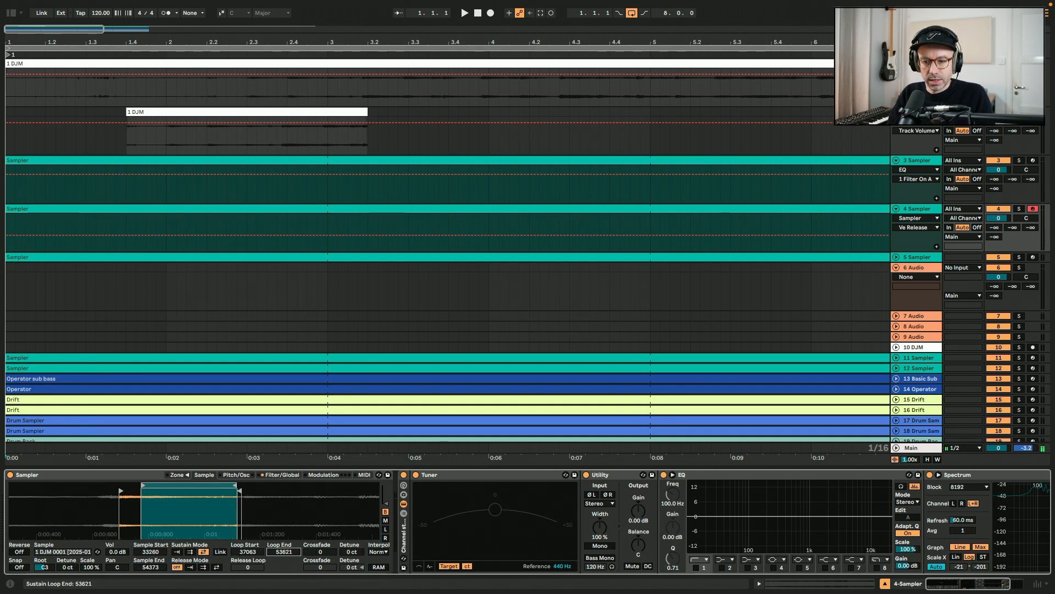
pyautogui.moveTo(247, 552); pyautogui.dragTo(248, 564)
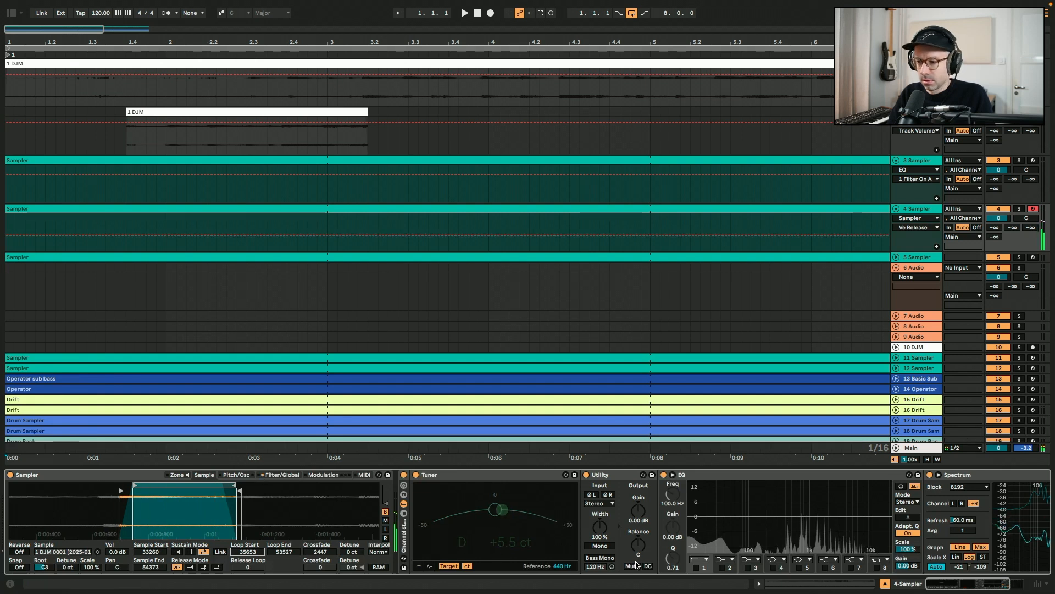
# Switch the track's Utility to mono and enable the EQ's low-cut filter band
pyautogui.click(600, 545)
pyautogui.click(696, 568)
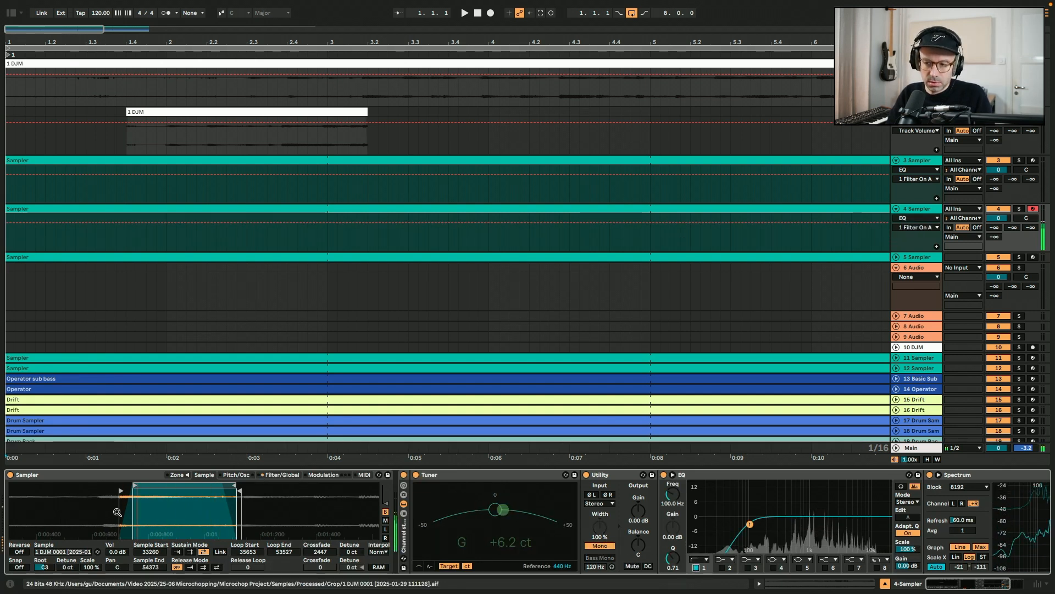
pyautogui.click(603, 546)
pyautogui.click(603, 547)
# Play the Sampler from the computer keyboard an octave lower
pyautogui.press('z')
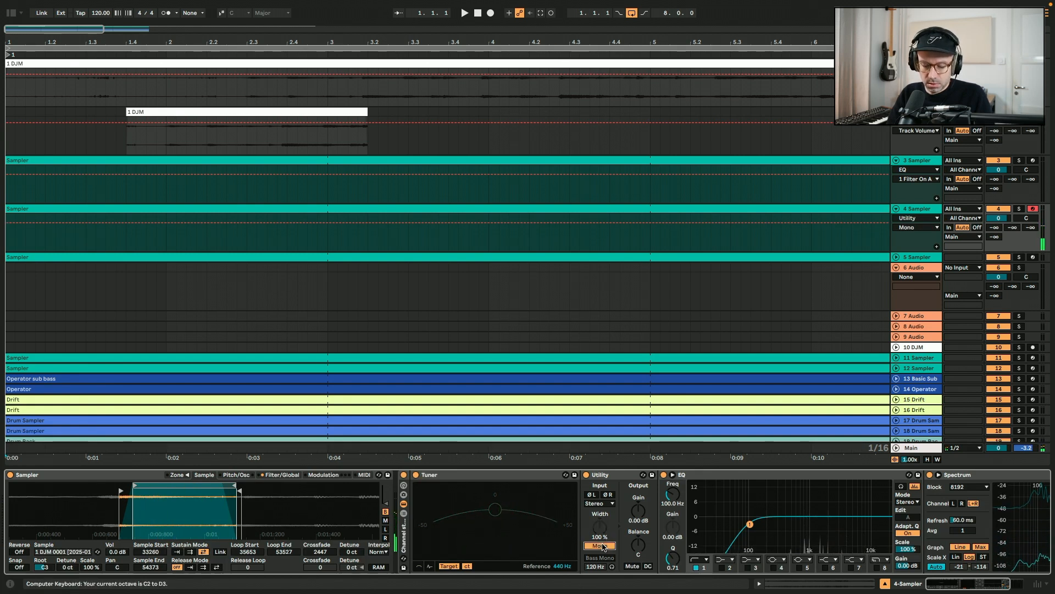
pyautogui.press('s')
pyautogui.press('a')
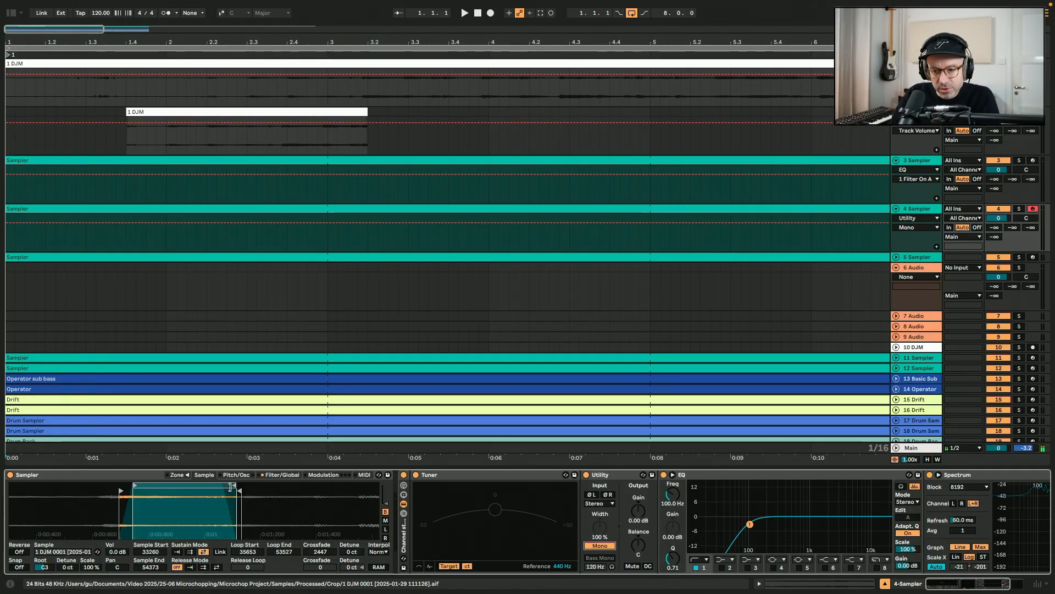
# Move the sustain loop region to span about 35370 to 47111
pyautogui.moveTo(230, 487); pyautogui.dragTo(199, 489)
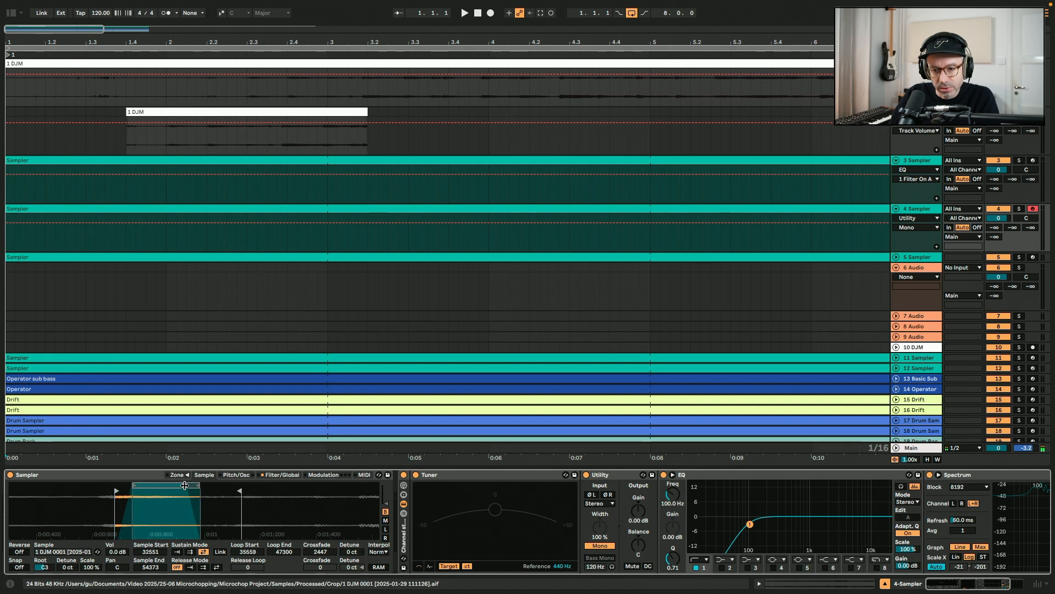
pyautogui.moveTo(186, 486); pyautogui.dragTo(184, 485)
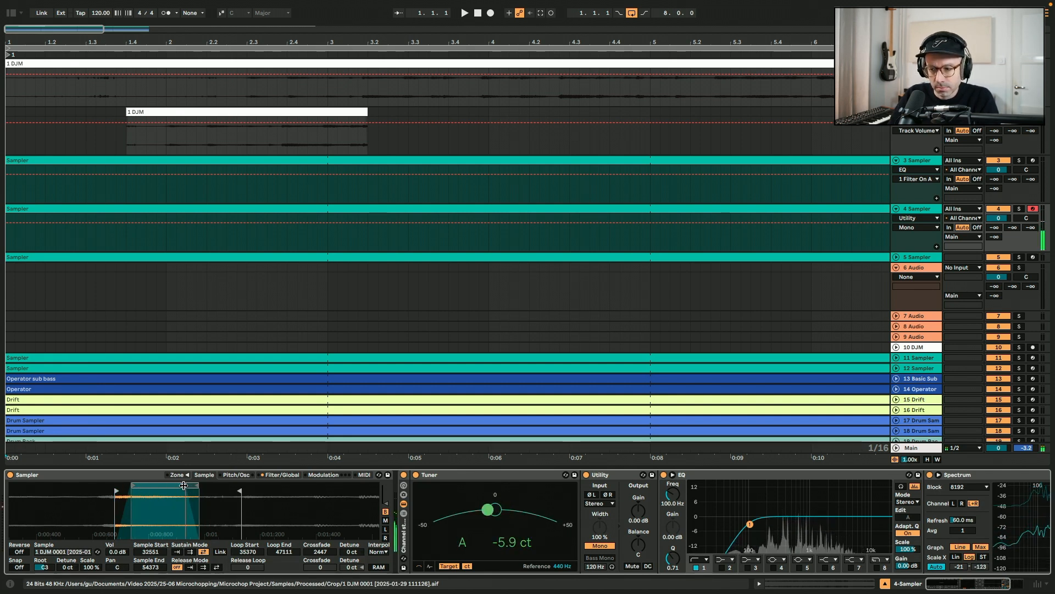
# Tune the sample to root B3 with -6 ct detune and move its sample start to 34249
pyautogui.moveTo(44, 567); pyautogui.dragTo(67, 571)
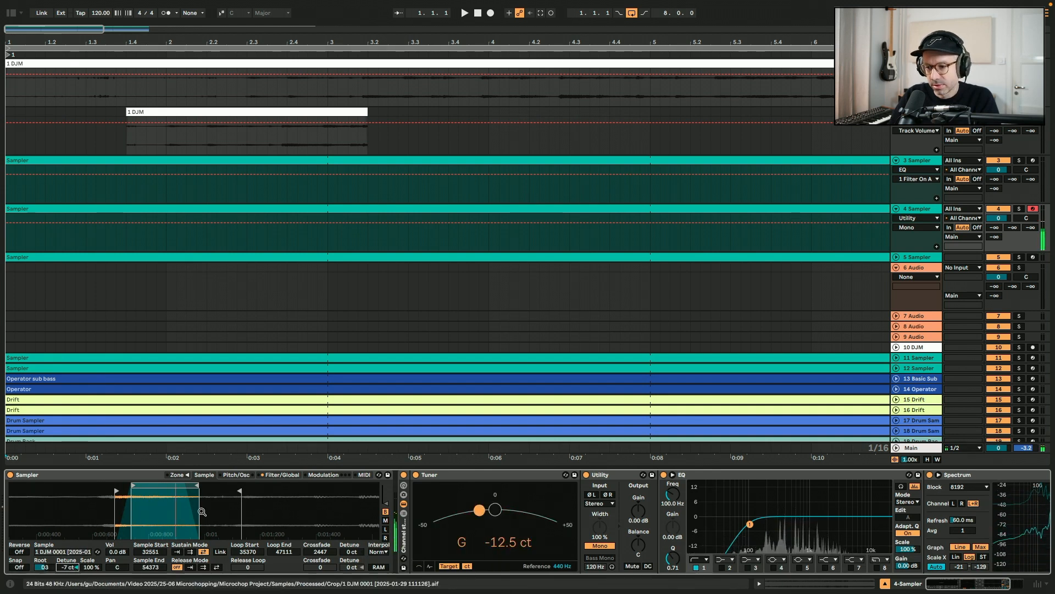
pyautogui.press('Up')
pyautogui.click(125, 476)
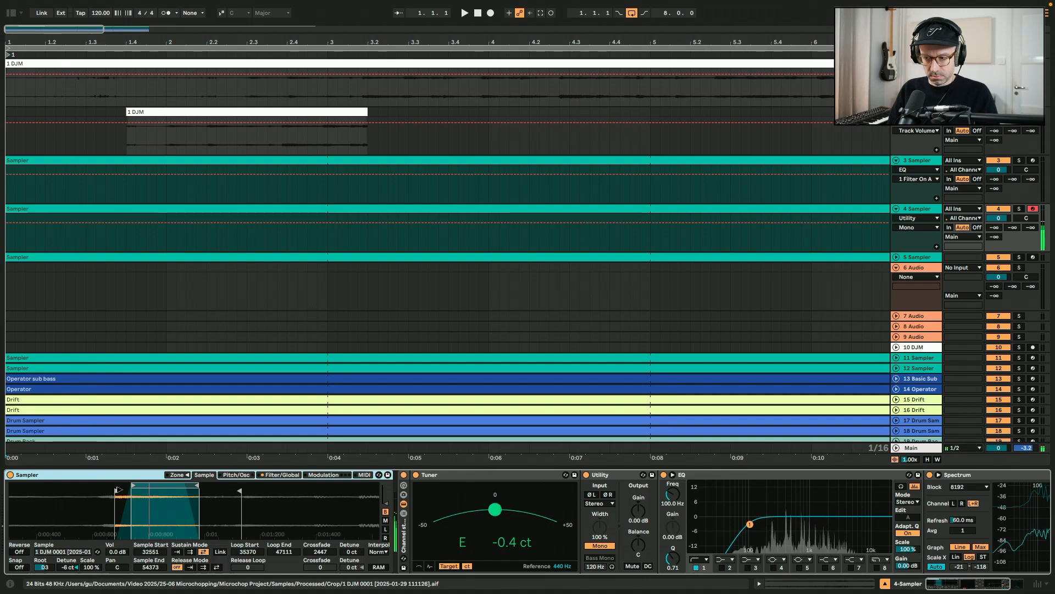
pyautogui.moveTo(117, 490); pyautogui.dragTo(122, 489)
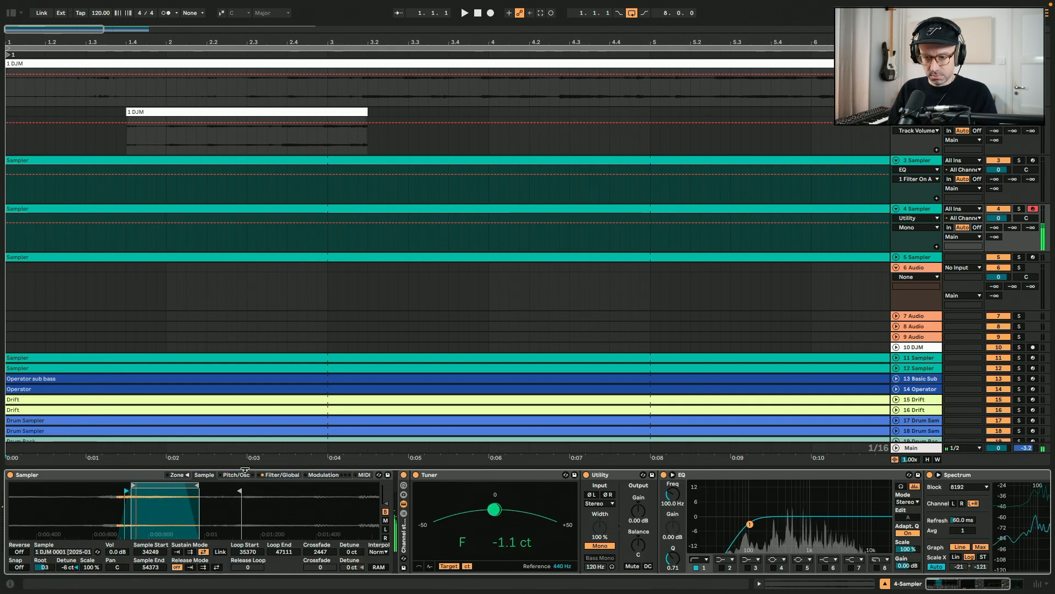
# Set the Sampler's amplitude envelope attack to 10 ms and return to the sample view
pyautogui.click(275, 475)
pyautogui.click(279, 549)
pyautogui.write('10')
pyautogui.press('Return')
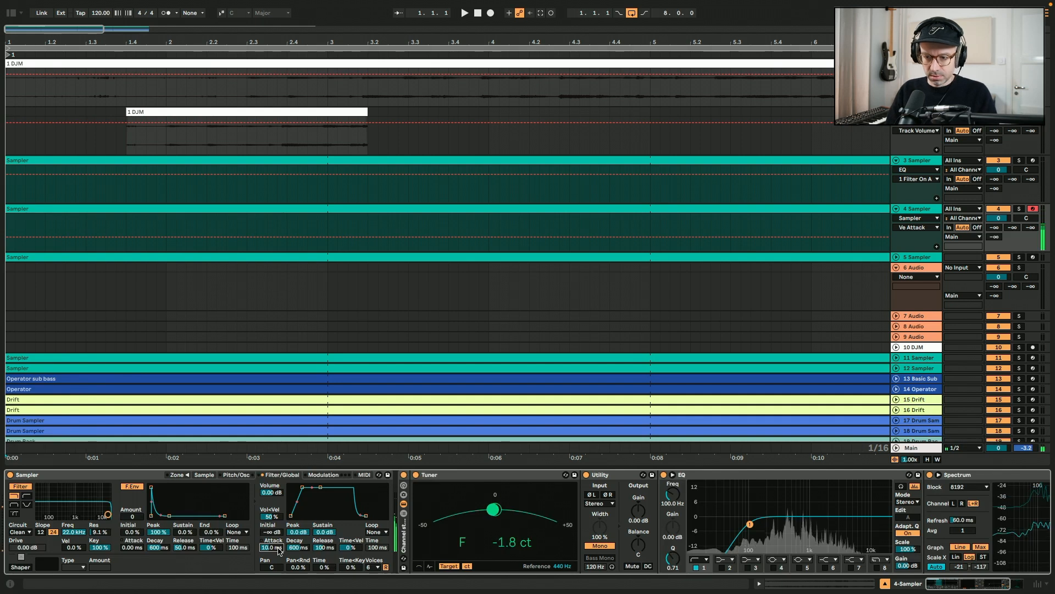
pyautogui.click(204, 475)
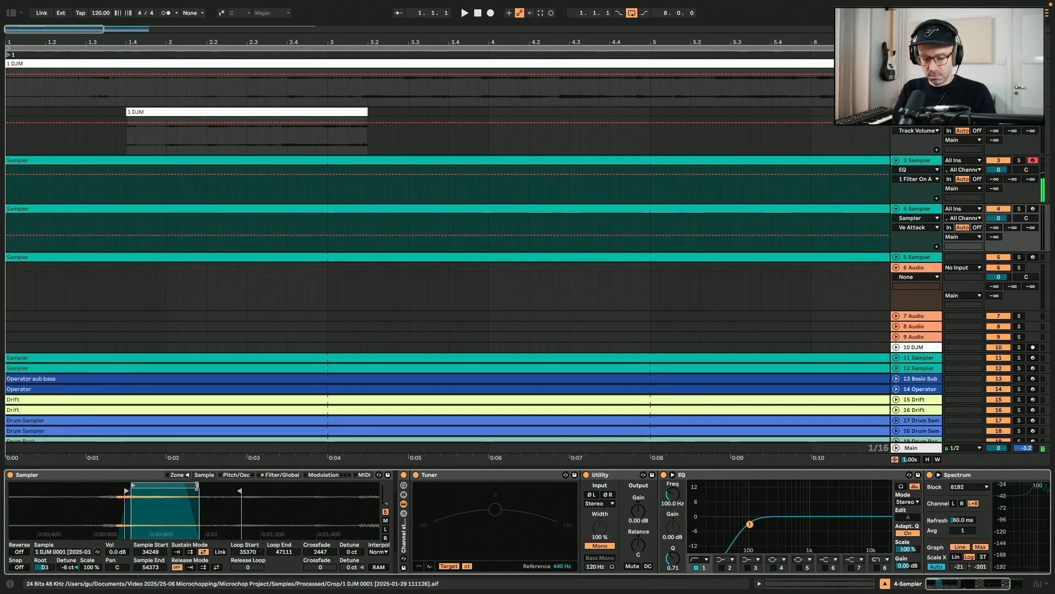
# Play the tuned Sampler from the computer keyboard to audition it
pyautogui.press('z')
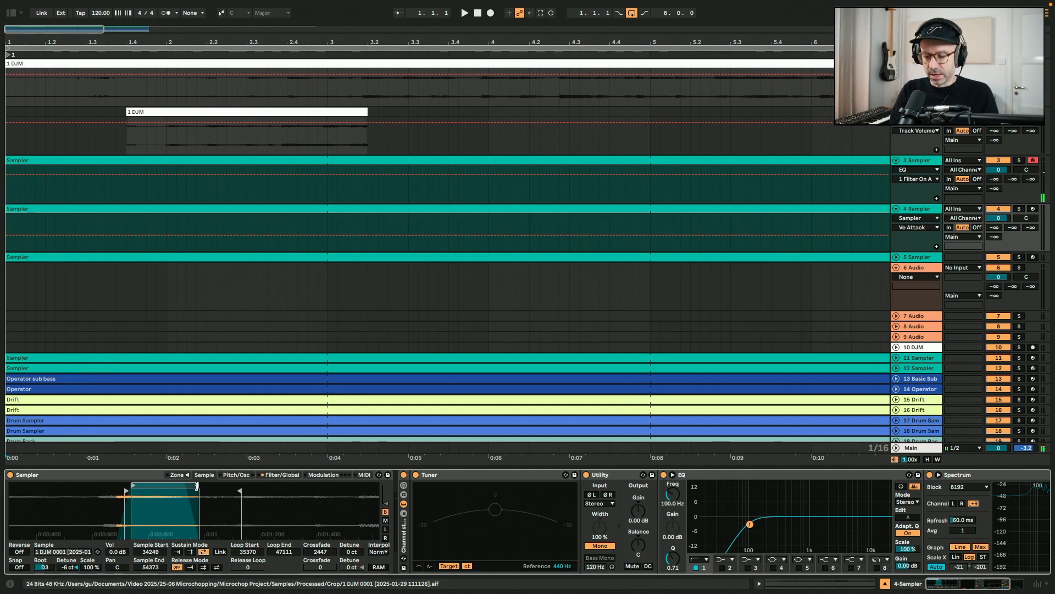
pyautogui.press('g')
pyautogui.press('z')
pyautogui.press('g')
pyautogui.press('z')
pyautogui.press('g')
pyautogui.press('h')
pyautogui.press('j')
pyautogui.press('x')
pyautogui.press('h')
pyautogui.press('s')
pyautogui.press('g')
pyautogui.press('f')
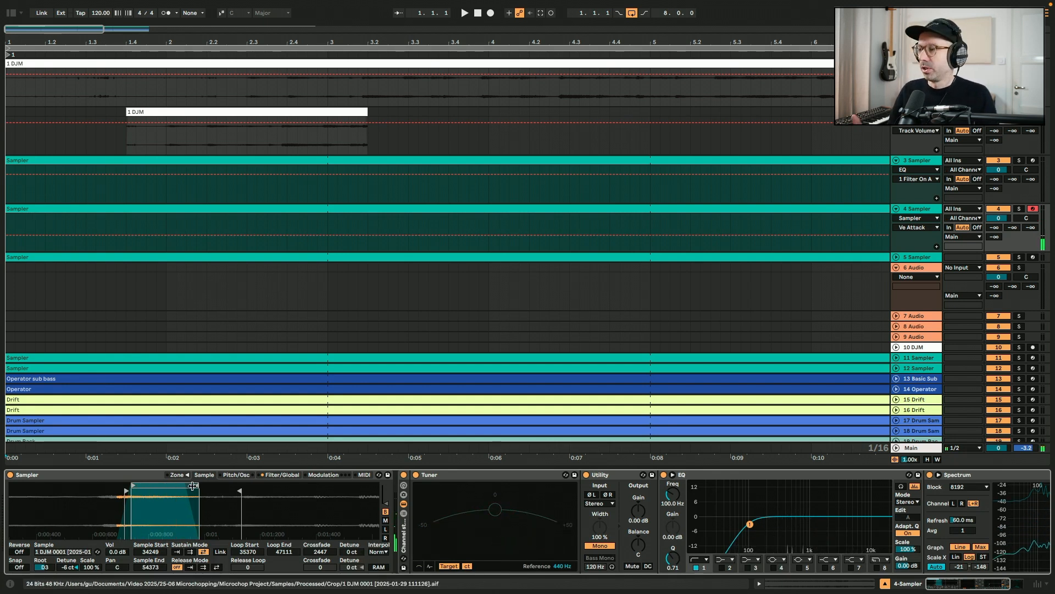
# Arm and select track 5 with its empty Sampler
pyautogui.click(1033, 258)
pyautogui.click(897, 258)
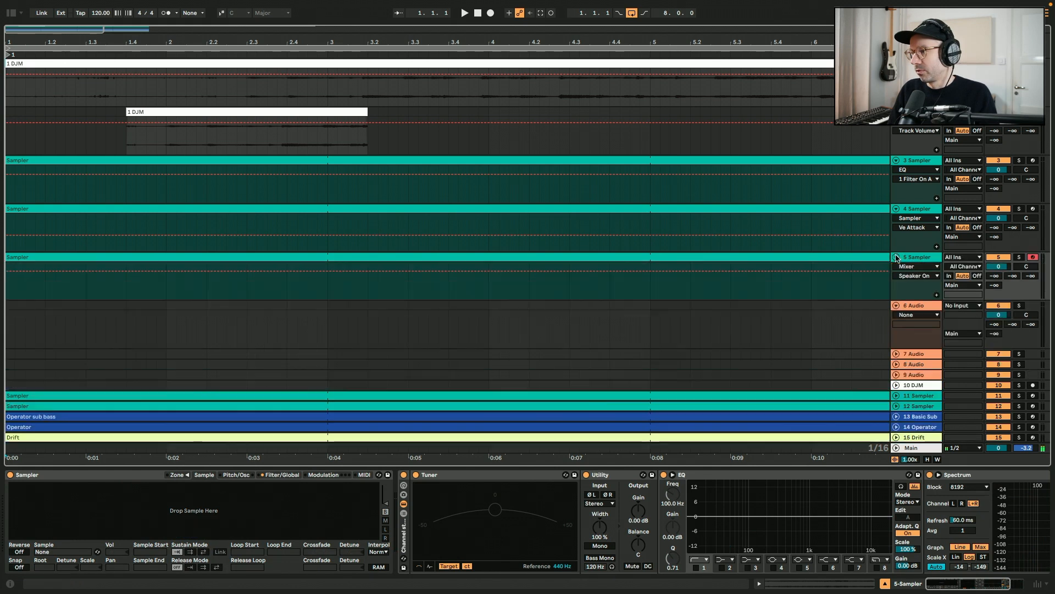
# Play through the DJM recording to find another section to sample
pyautogui.doubleClick(265, 29)
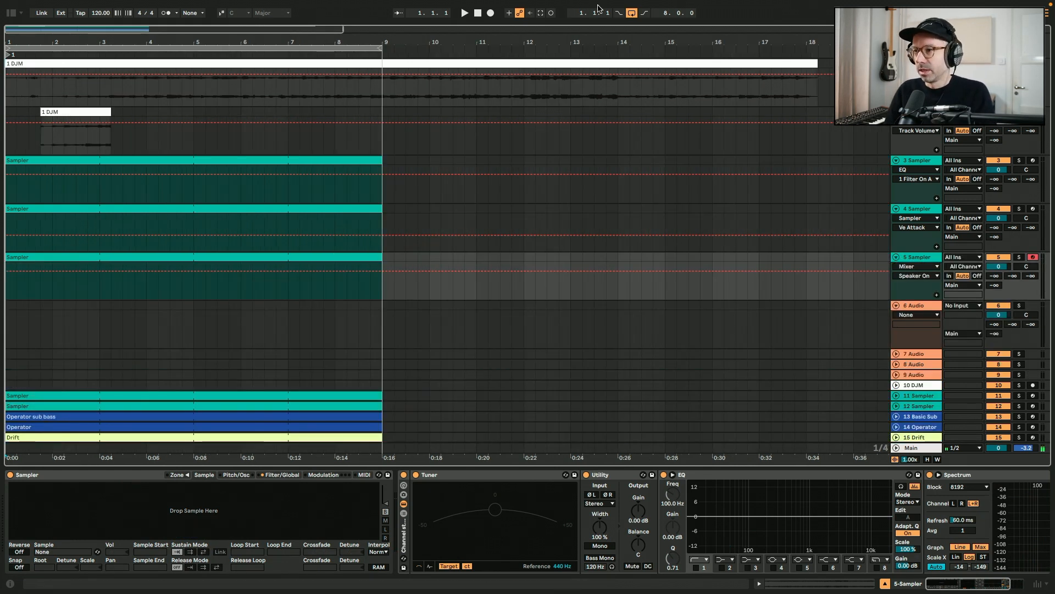
pyautogui.click(632, 12)
pyautogui.click(112, 91)
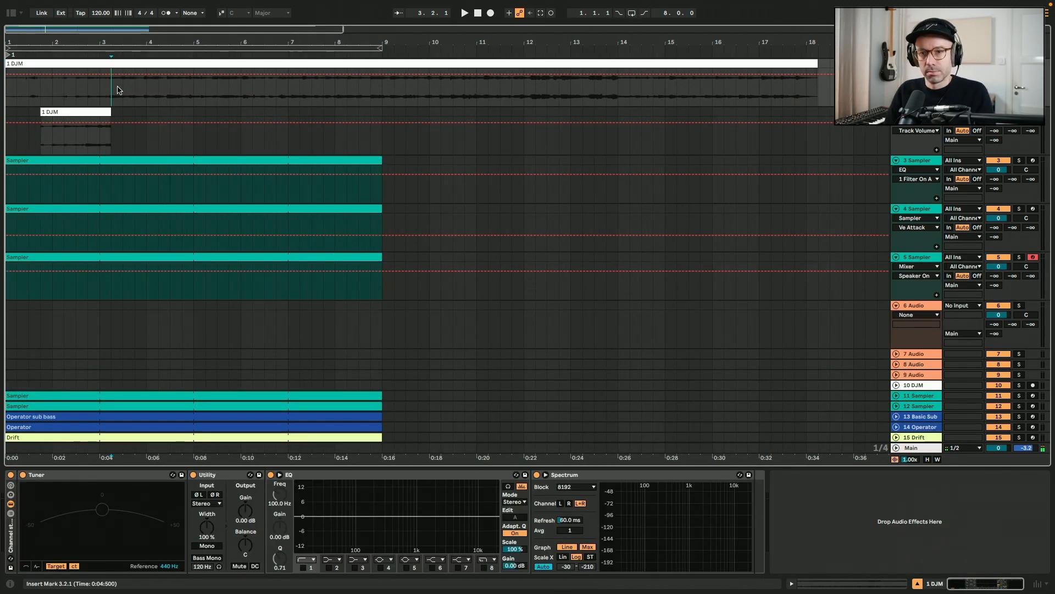
pyautogui.click(135, 92)
pyautogui.press('space')
pyautogui.press('Down')
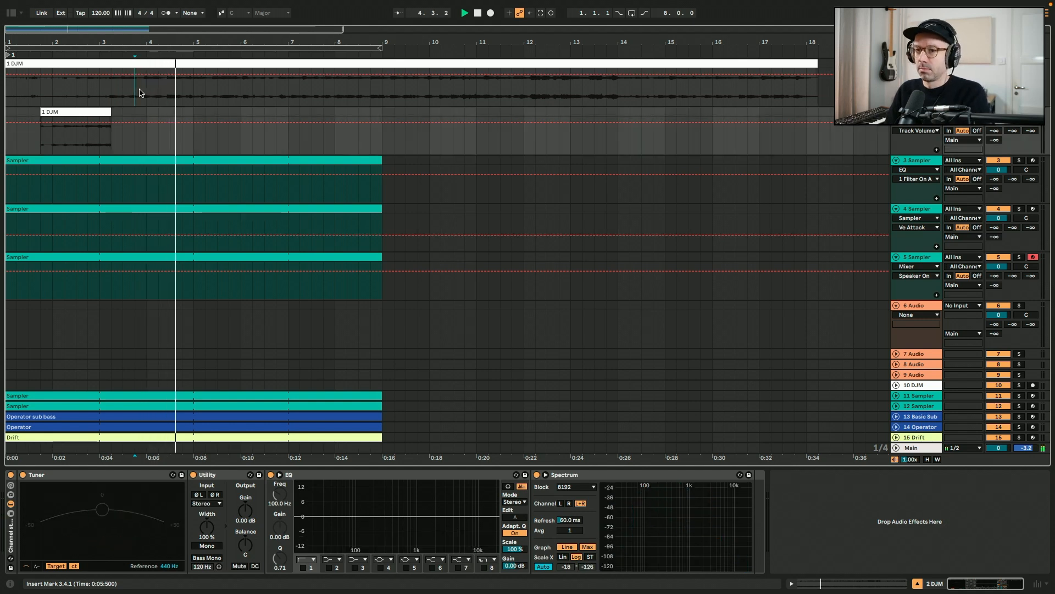
pyautogui.press('u')
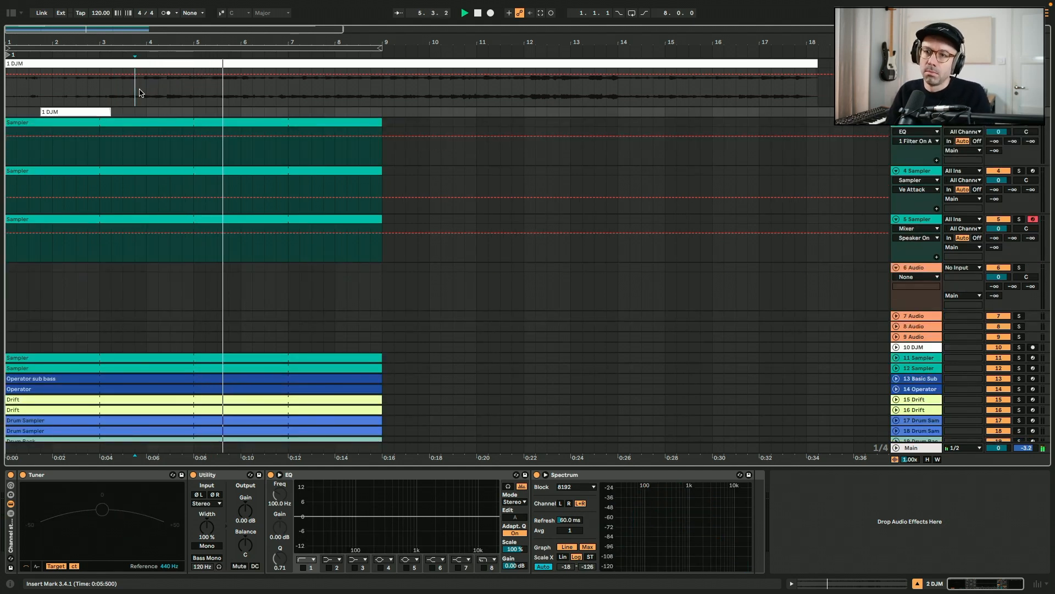
pyautogui.click(262, 87)
pyautogui.press('space')
pyautogui.press('+')
pyautogui.press('+')
pyautogui.press('space')
pyautogui.click(225, 91)
pyautogui.click(225, 94)
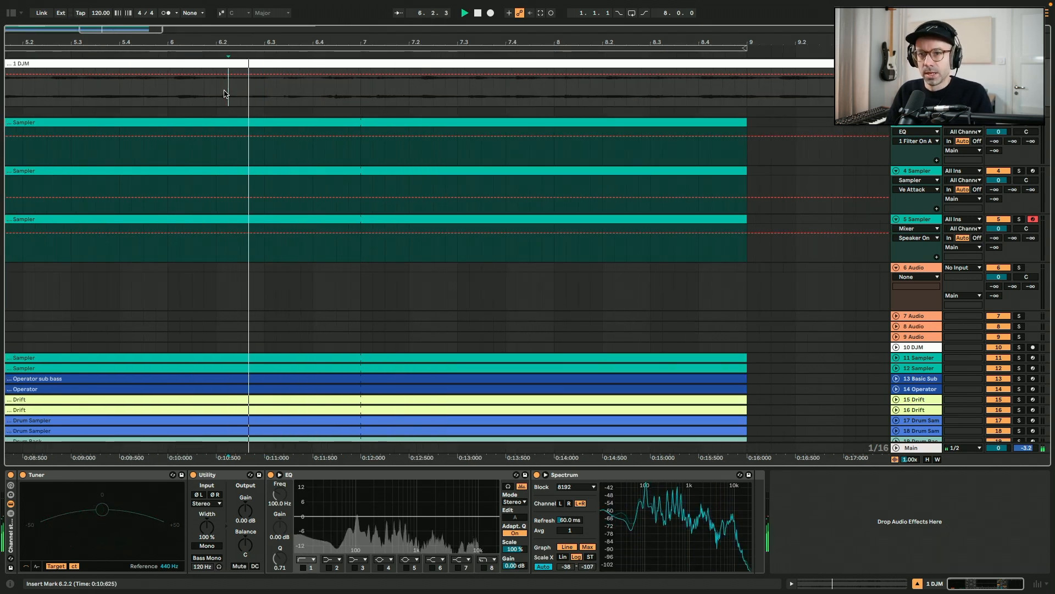
pyautogui.click(141, 93)
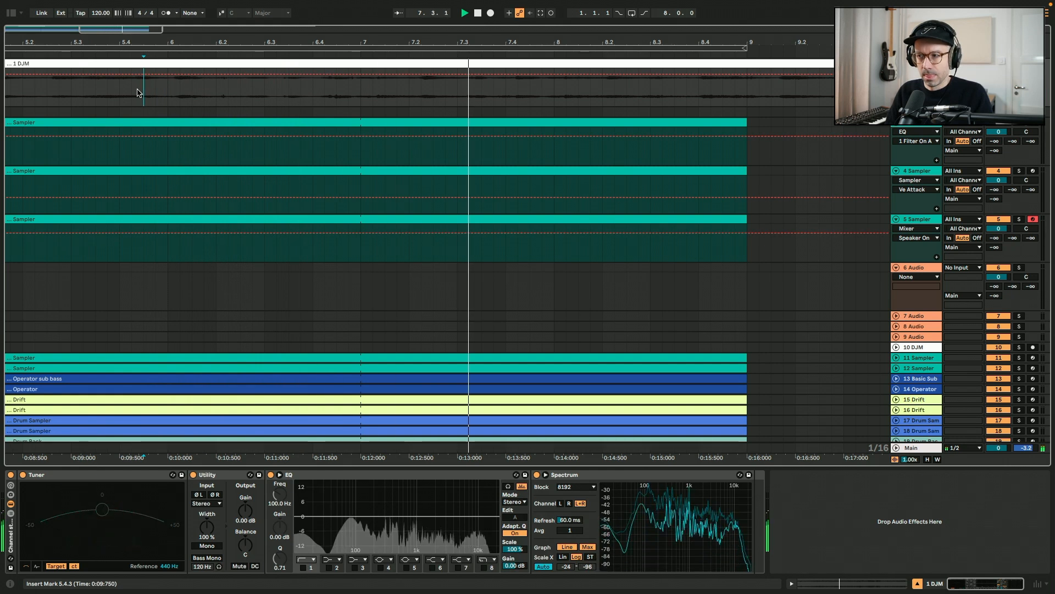
pyautogui.press('space')
pyautogui.click(204, 93)
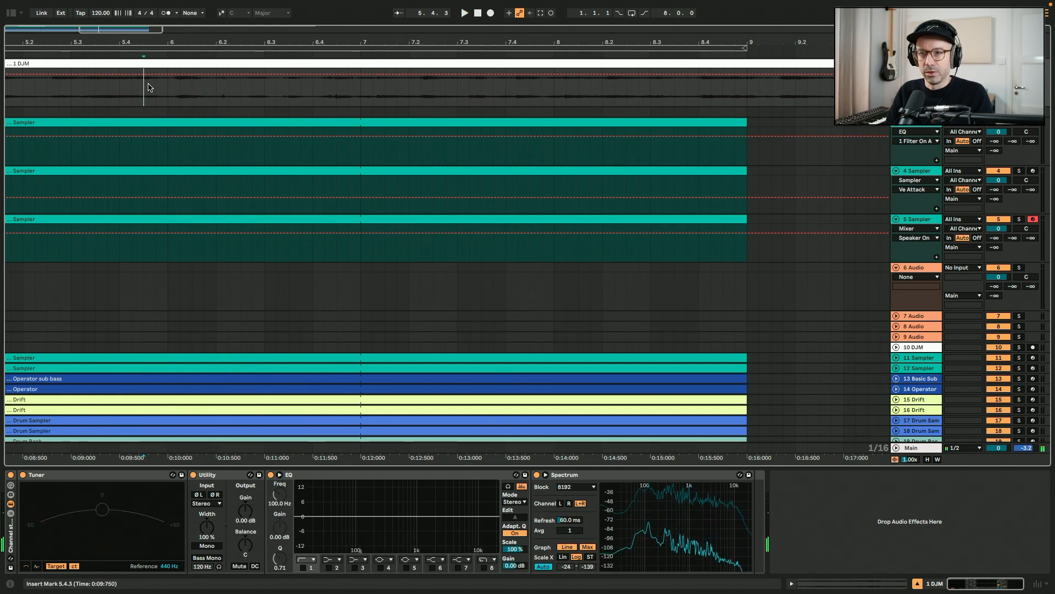
# Copy a selected section of the DJM recording into the audio track below it
pyautogui.moveTo(143, 92); pyautogui.dragTo(398, 93)
pyautogui.moveTo(301, 73); pyautogui.dragTo(338, 111)
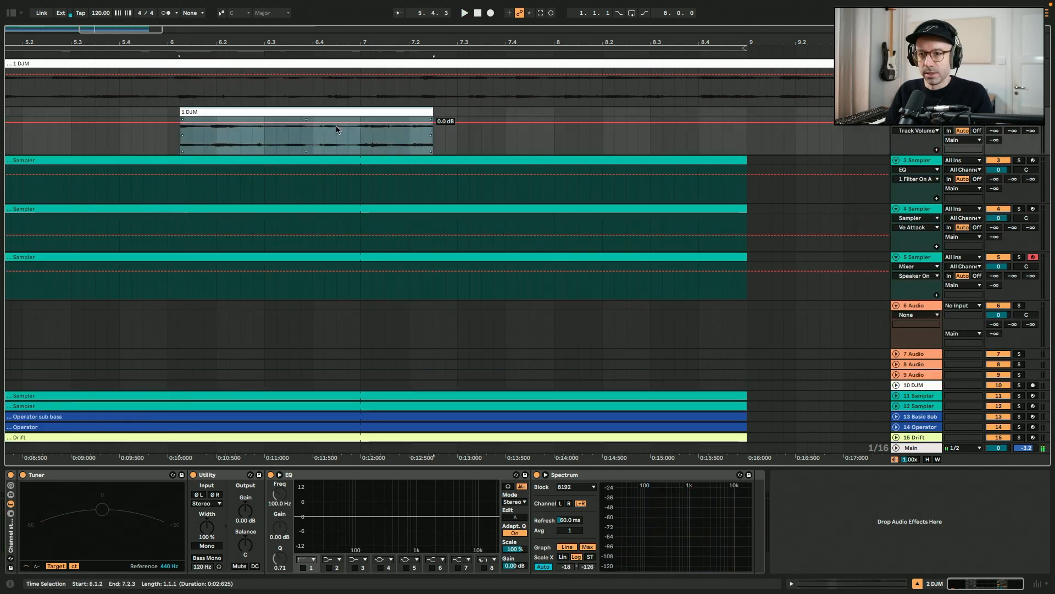
pyautogui.rightClick(339, 113)
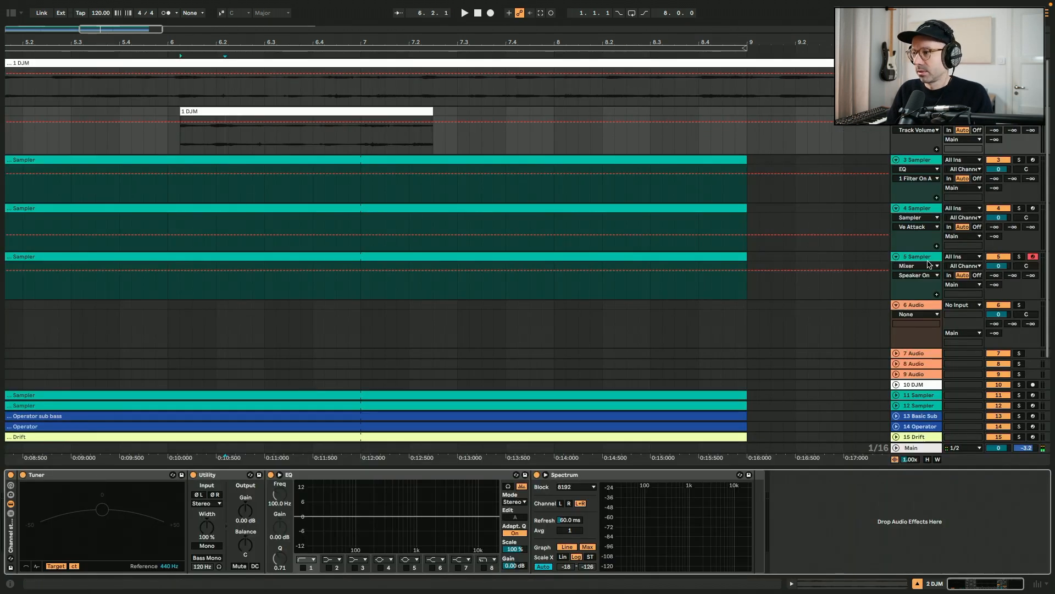
pyautogui.click(928, 258)
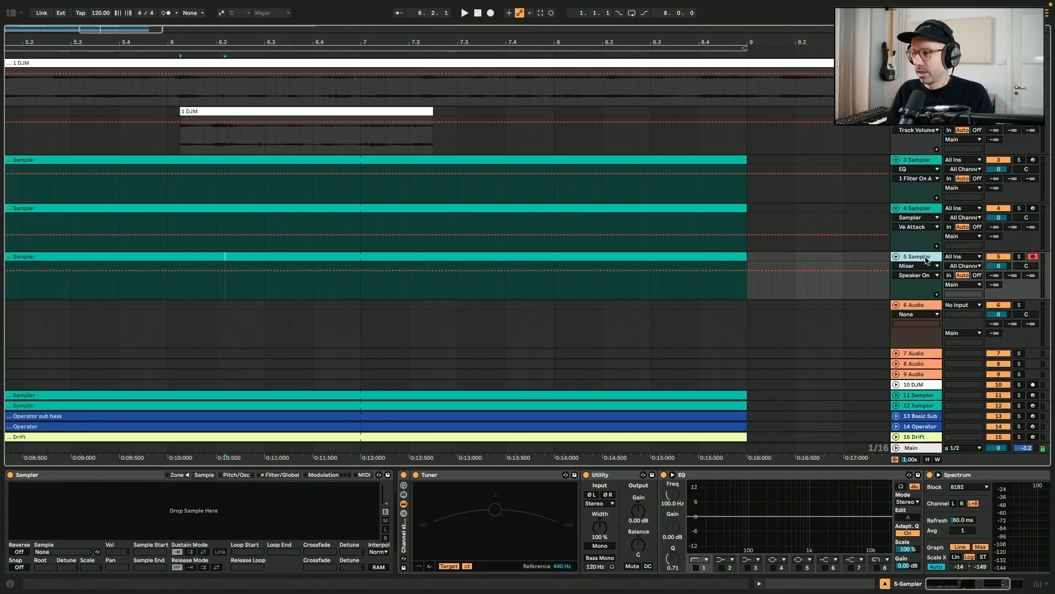
# Load the copied clip into track 5's Sampler and play it
pyautogui.moveTo(269, 111); pyautogui.dragTo(203, 520)
pyautogui.press('a')
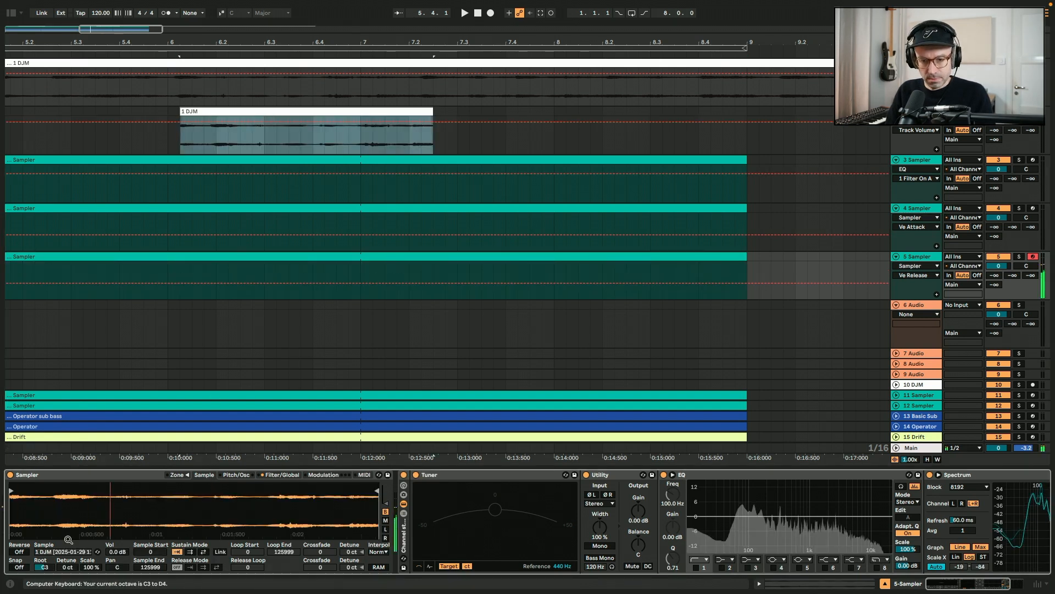
# Trim track 5's Sampler sample to start at 69634 and end at 89305
pyautogui.moveTo(11, 490); pyautogui.dragTo(147, 491)
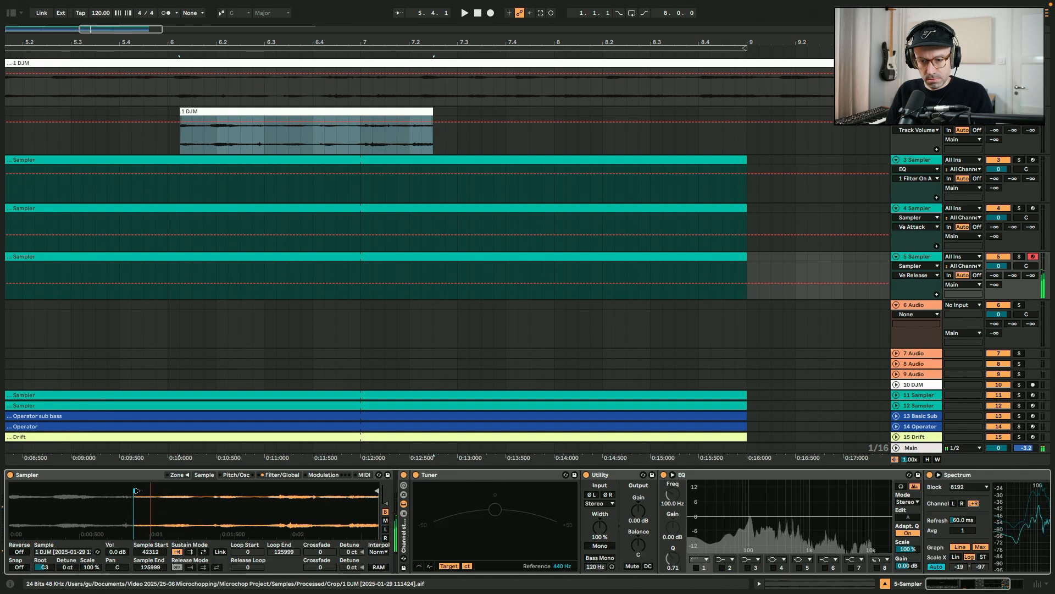
pyautogui.moveTo(136, 491); pyautogui.dragTo(208, 492)
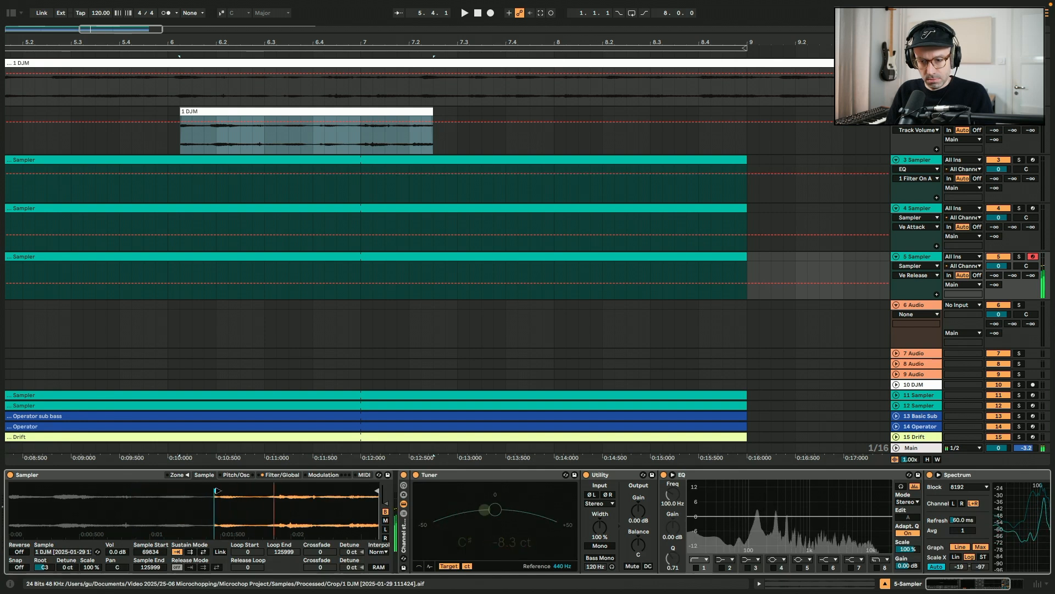
pyautogui.moveTo(377, 490); pyautogui.dragTo(269, 492)
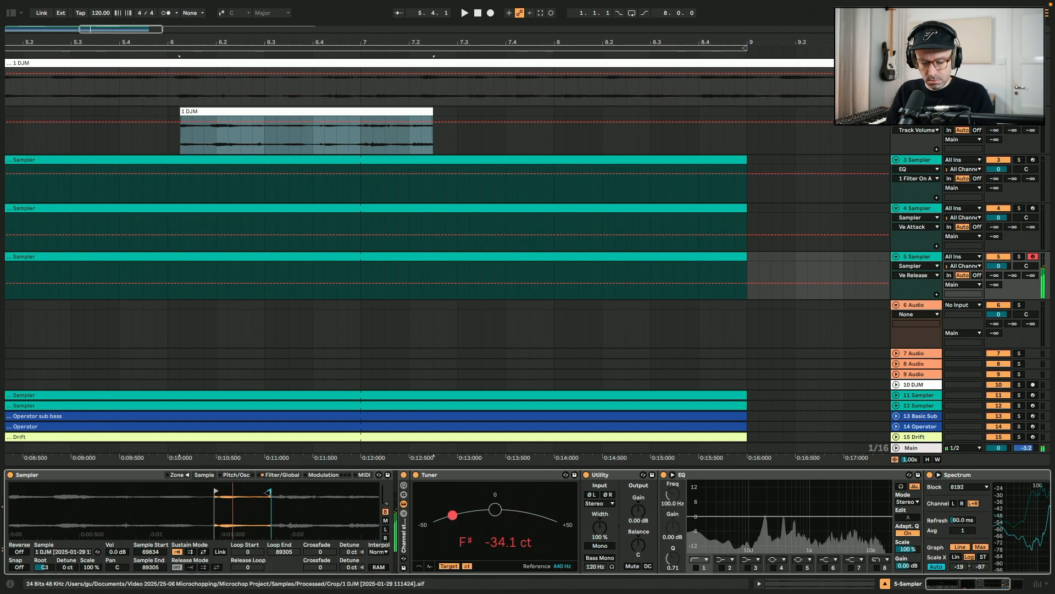
# Enable the sustain loop and set its loop start to 81469 while auditioning from the keyboard
pyautogui.press('z')
pyautogui.press('g')
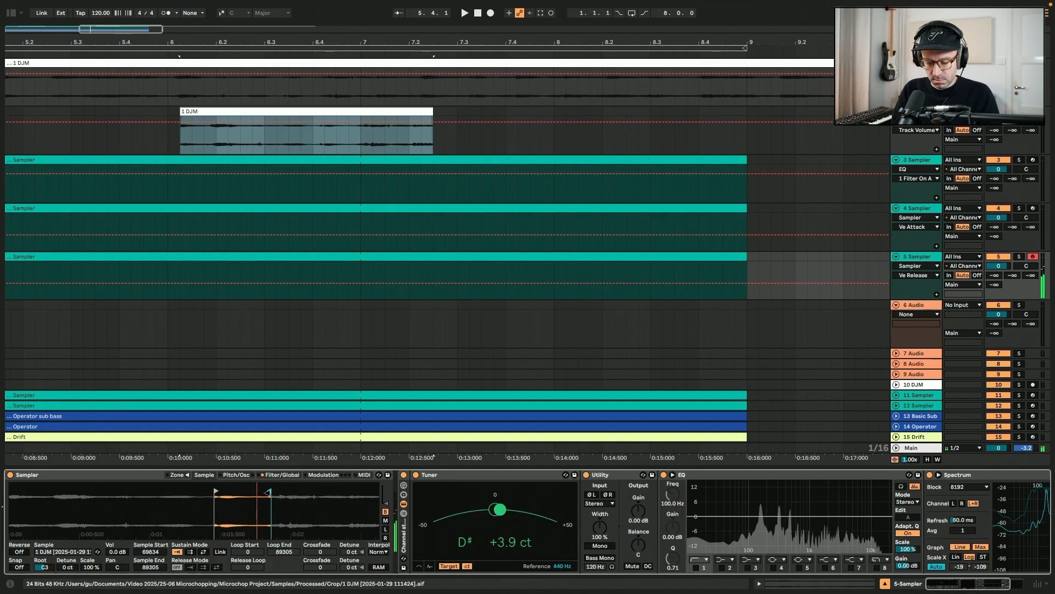
pyautogui.click(204, 552)
pyautogui.moveTo(248, 552)
pyautogui.mouseDown()
pyautogui.moveTo(247, 542)
pyautogui.moveTo(283, 572)
pyautogui.moveTo(254, 545)
pyautogui.mouseUp()
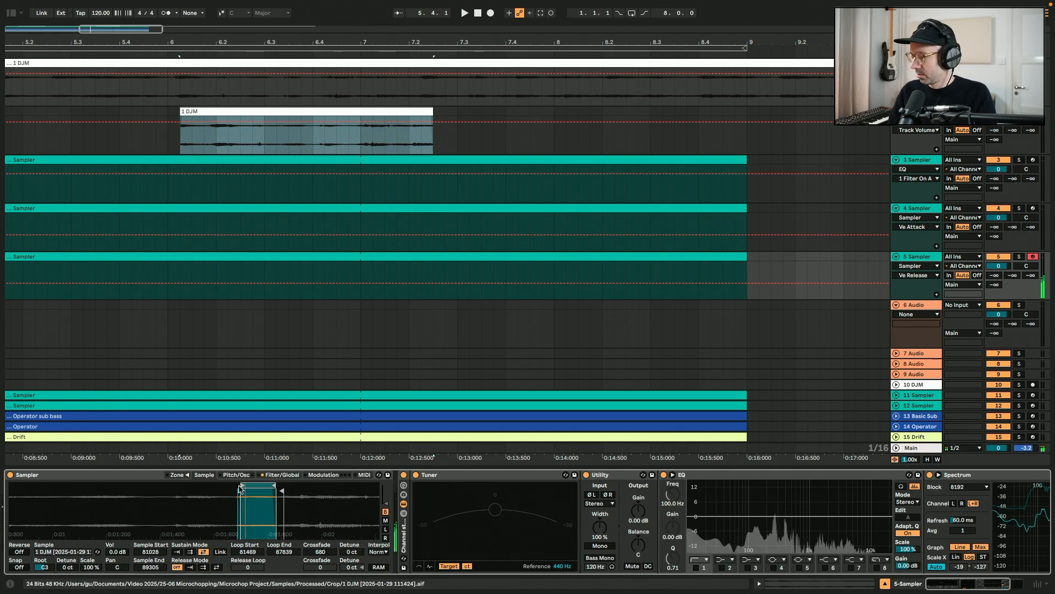
pyautogui.press('z')
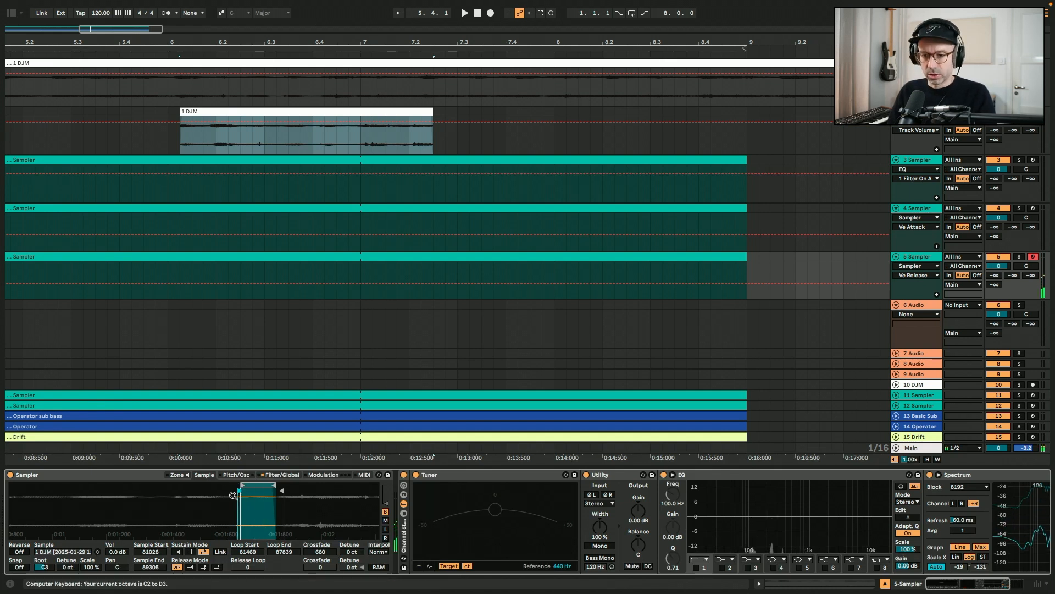
# Duplicate the Sampler track 5
pyautogui.click(924, 257)
pyautogui.press('super+d')
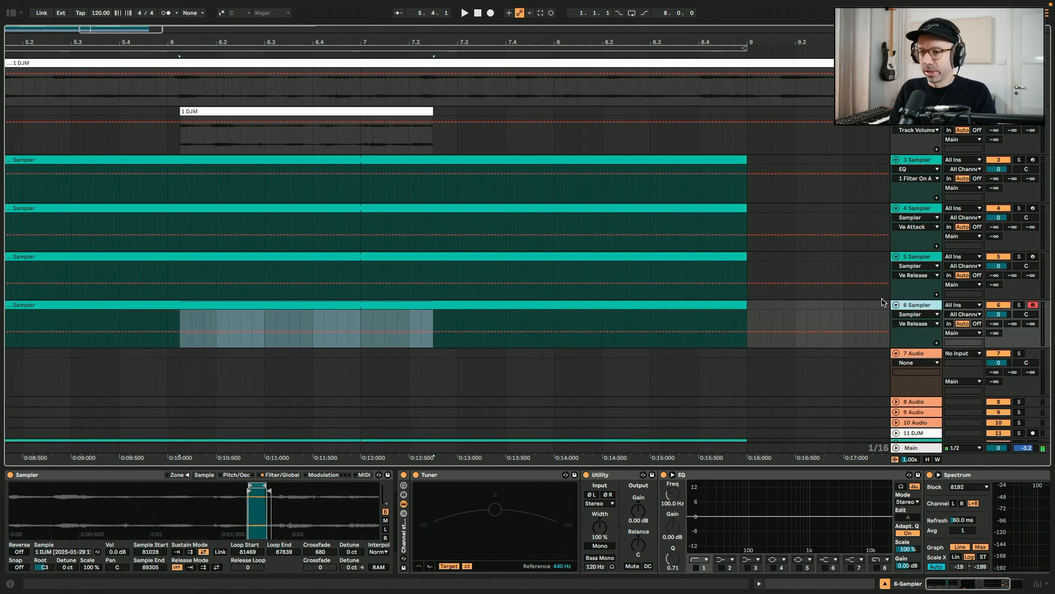
# Move track 6's Sampler sample start to 69459 and change its sustain mode
pyautogui.click(242, 306)
pyautogui.moveTo(251, 490); pyautogui.dragTo(214, 491)
pyautogui.click(177, 552)
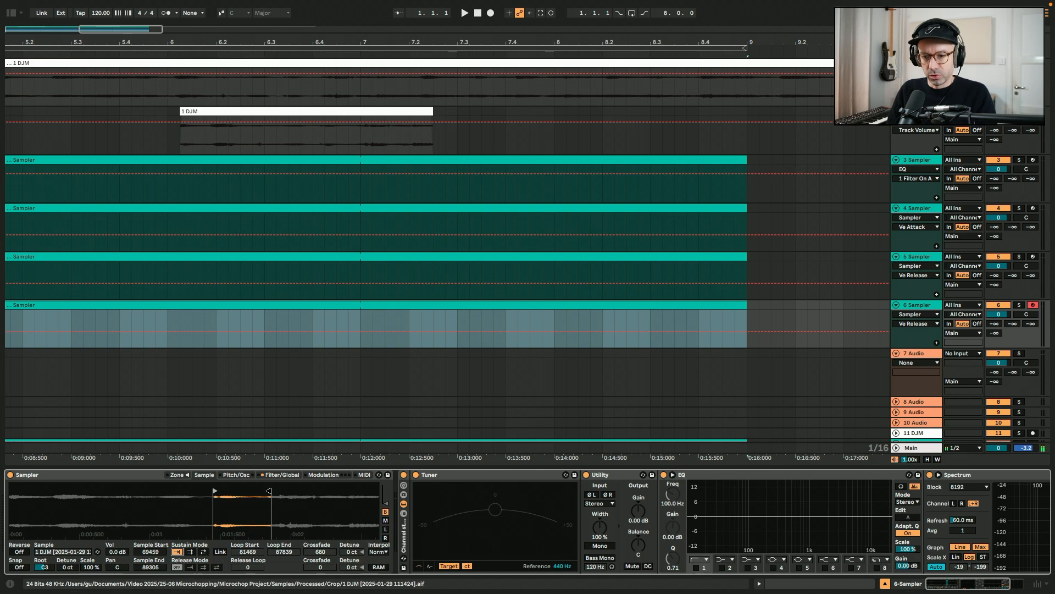
# Audition track 6's sample from the keyboard and set its sample end to 88365
pyautogui.press('a')
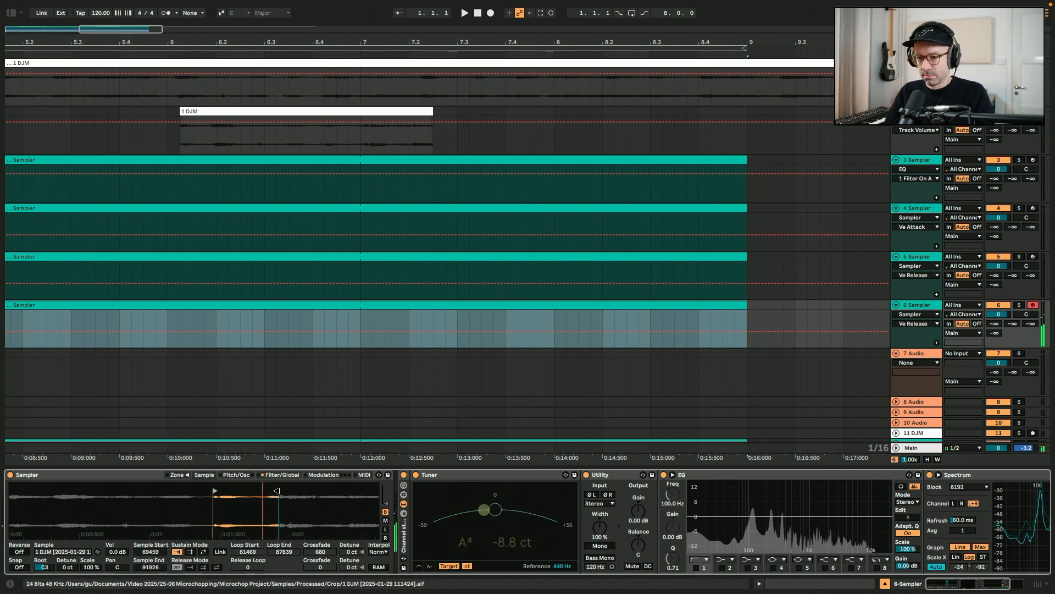
pyautogui.press('x')
pyautogui.press('a')
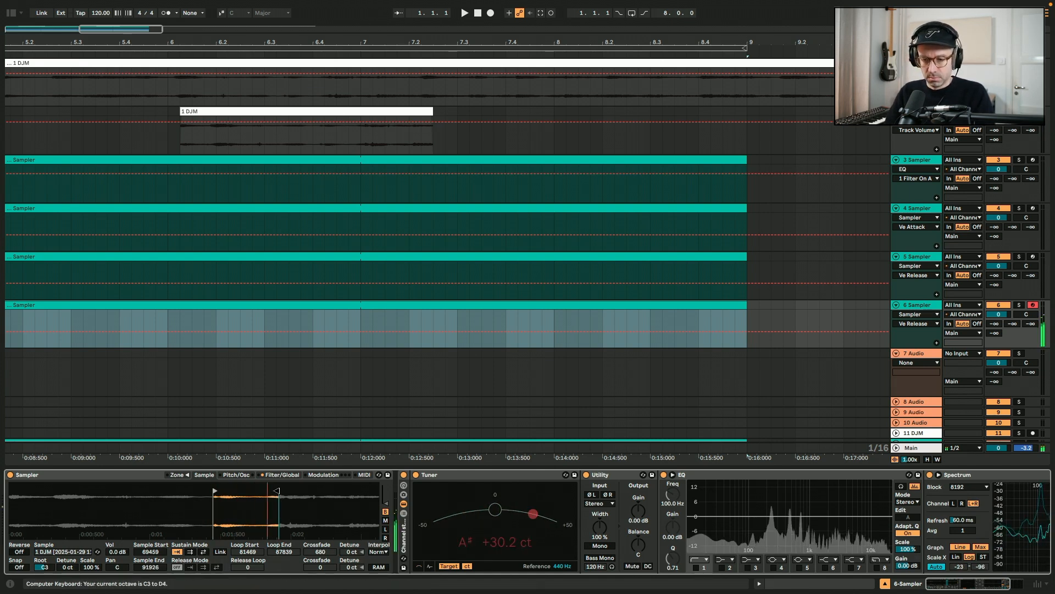
pyautogui.press('a')
pyautogui.press('f')
pyautogui.moveTo(277, 491); pyautogui.dragTo(346, 491)
pyautogui.press('a')
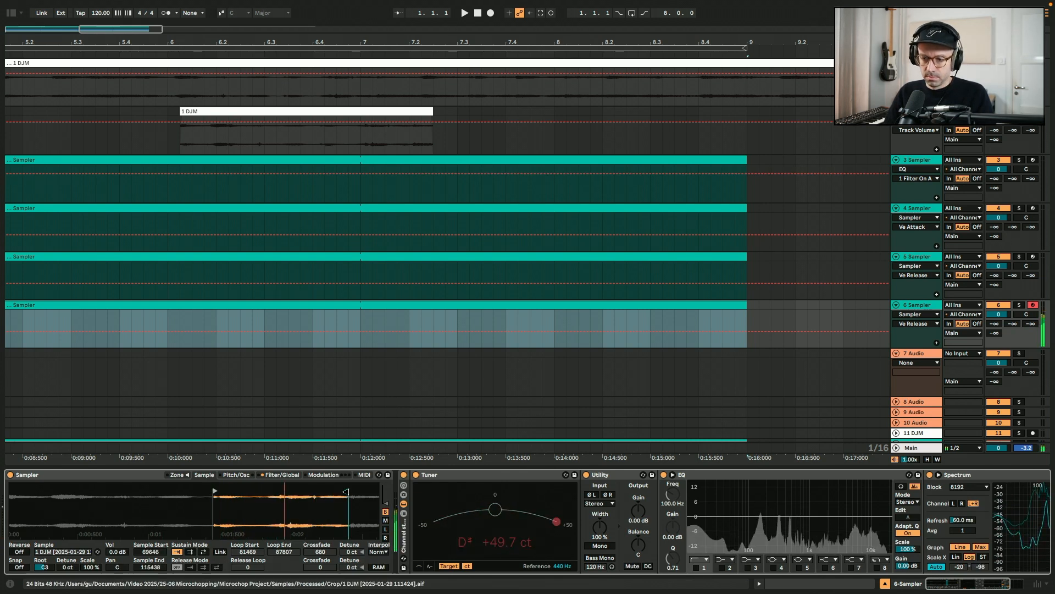
pyautogui.press('a')
pyautogui.moveTo(346, 491); pyautogui.dragTo(265, 491)
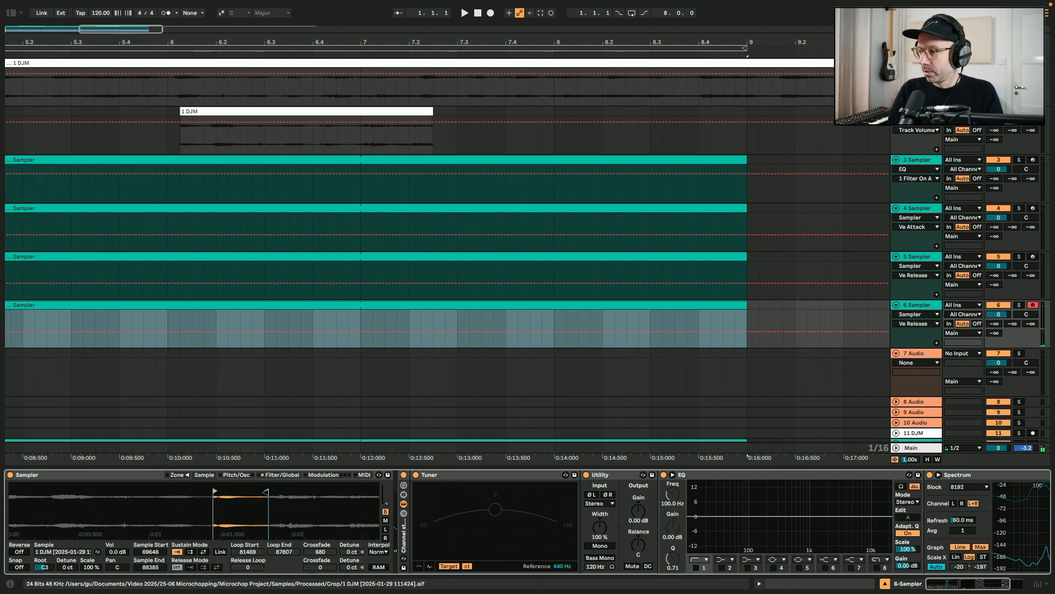
# Enable the first EQ band as a high-pass filter on track 5
pyautogui.click(762, 275)
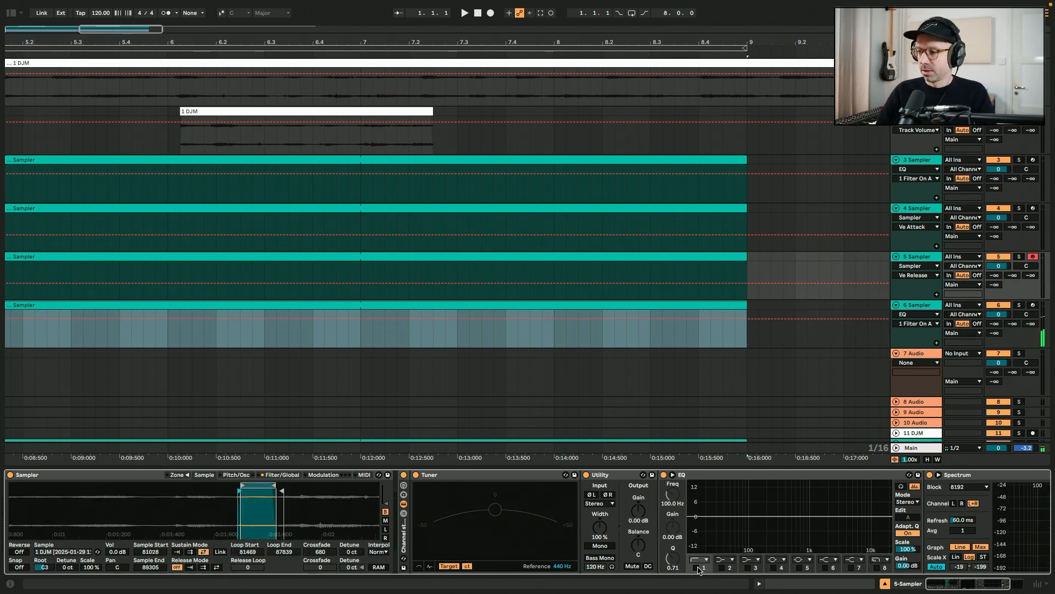
pyautogui.click(678, 256)
pyautogui.click(697, 568)
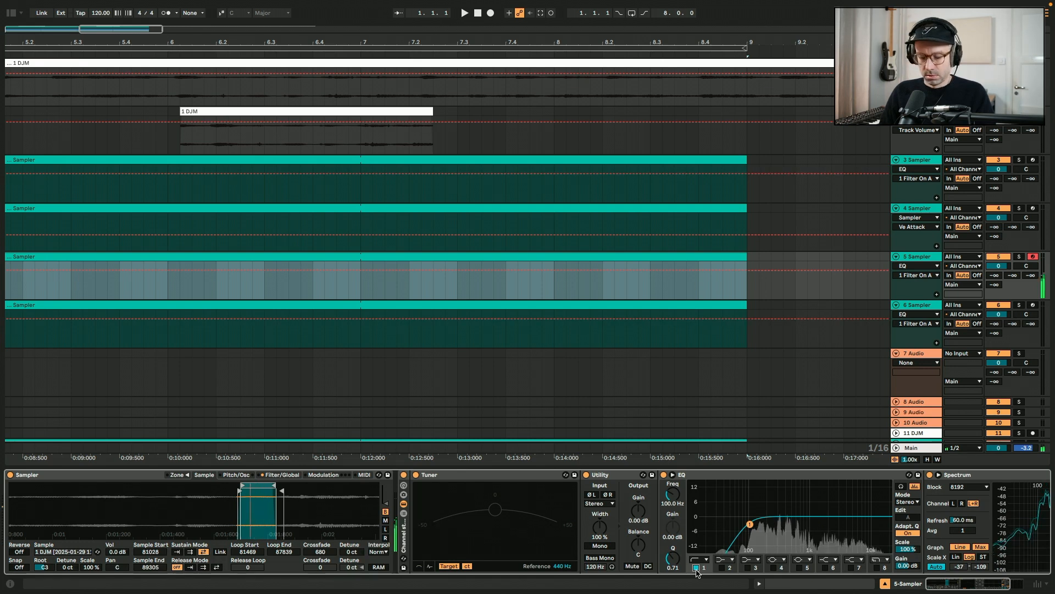
pyautogui.press('z')
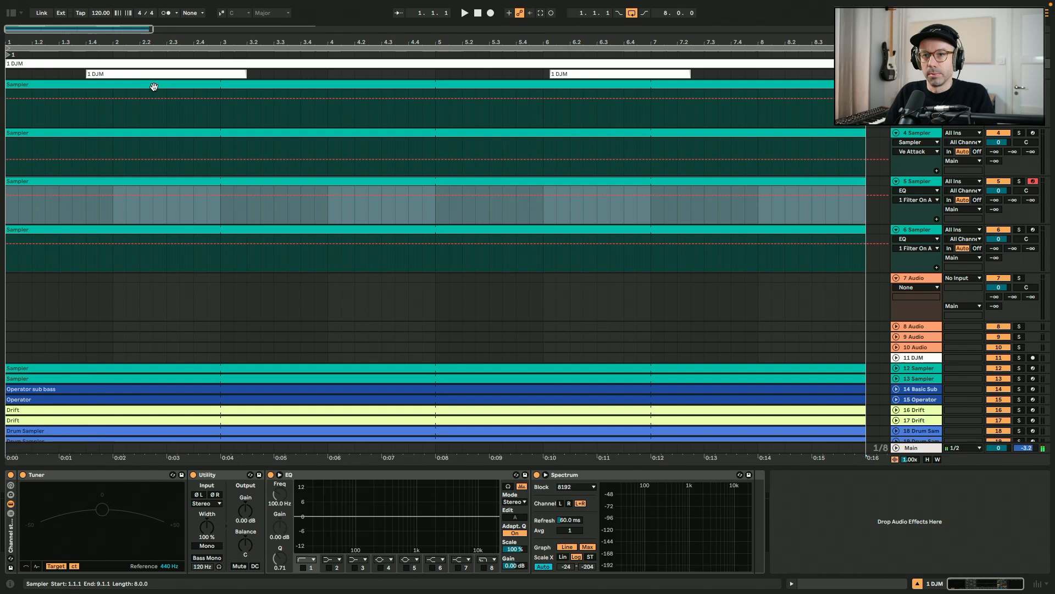
# Open track 3's MIDI clip and draw three C3 notes in the first bar, extending the last to beat 1.3
pyautogui.click(153, 86)
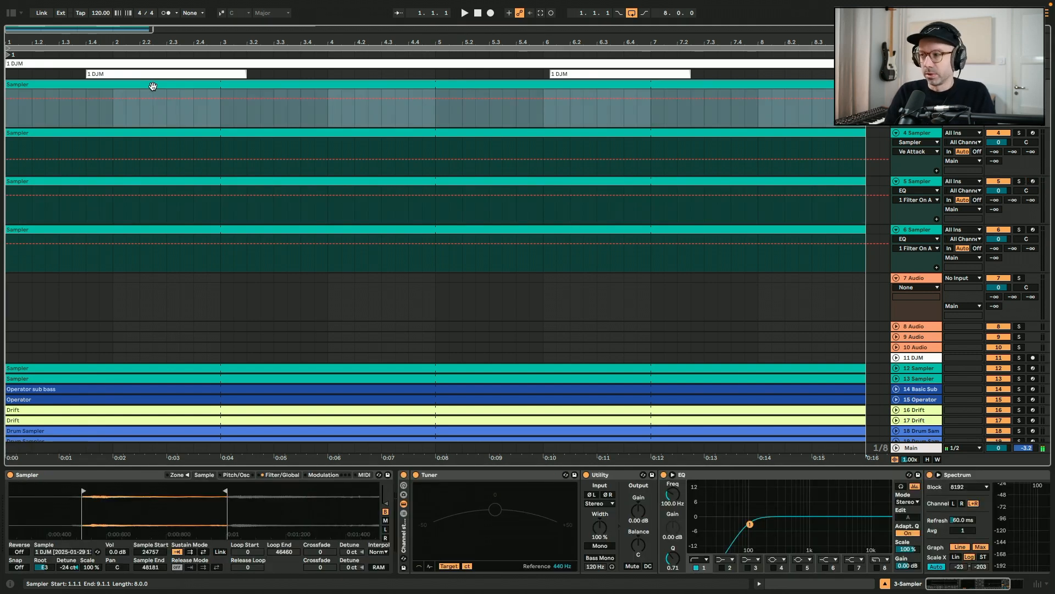
pyautogui.doubleClick(152, 85)
pyautogui.scroll(-5, 163, 390)
pyautogui.press('z')
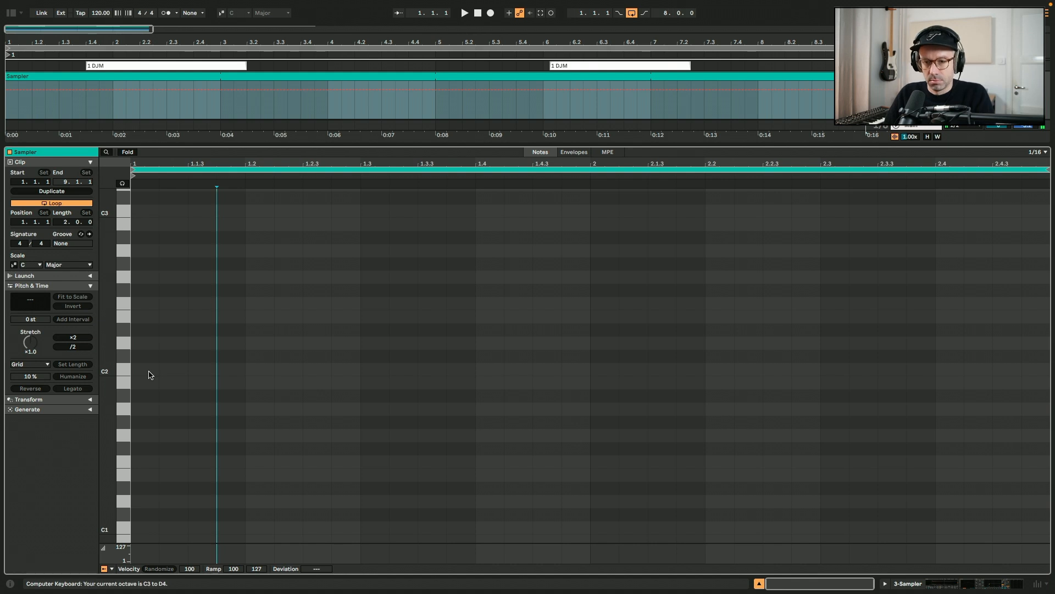
pyautogui.scroll(3, 149, 374)
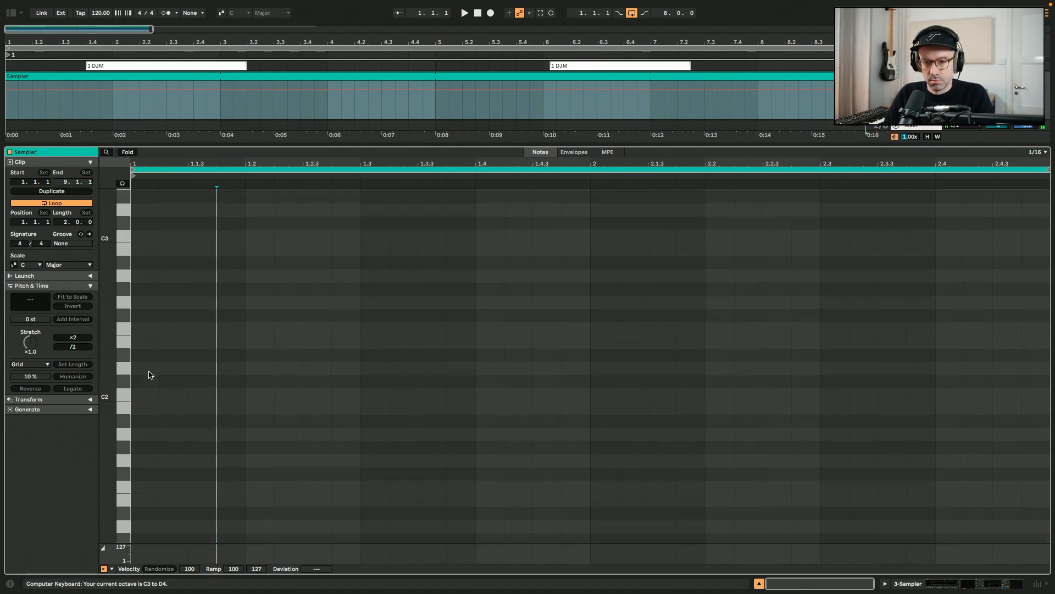
pyautogui.doubleClick(149, 263)
pyautogui.doubleClick(203, 261)
pyautogui.doubleClick(259, 261)
pyautogui.moveTo(276, 262); pyautogui.dragTo(361, 265)
# Play back track 3's pattern to audition it
pyautogui.hotkey('shift', 'Tab')
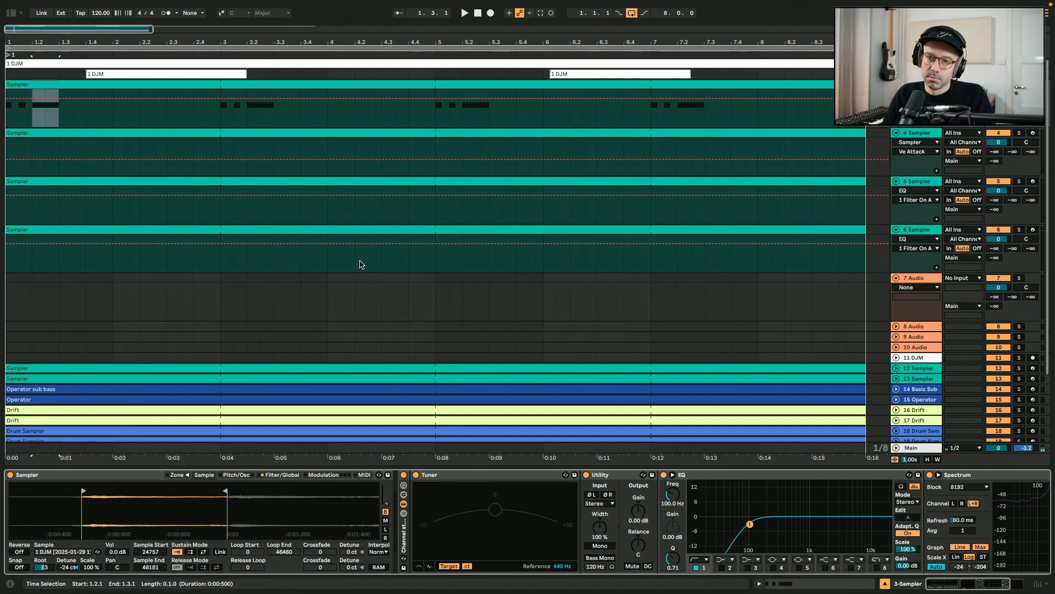
pyautogui.hotkey('shift', 'Tab')
pyautogui.press('space')
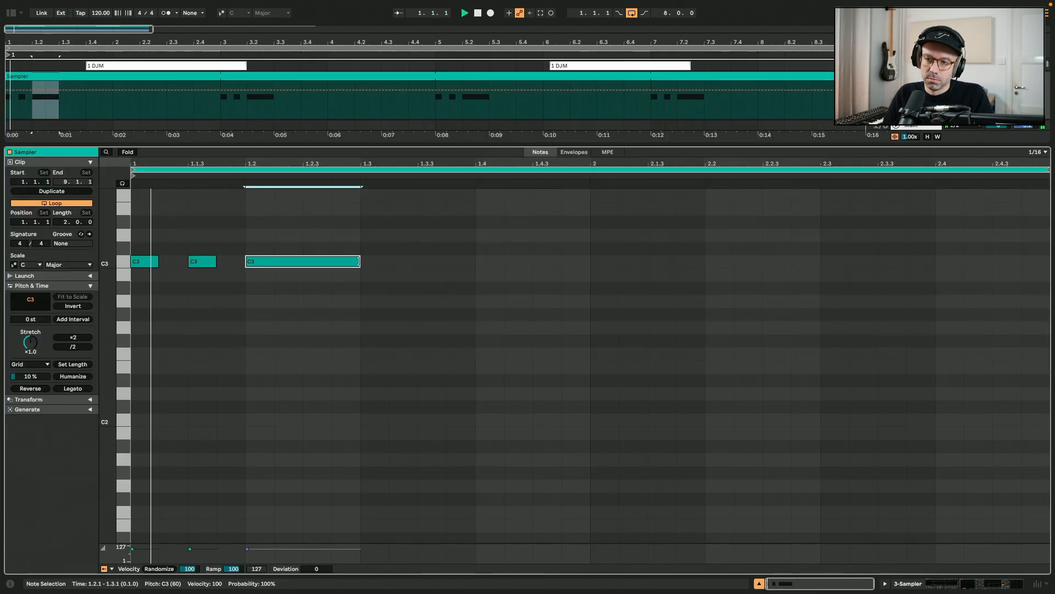
pyautogui.press('space')
pyautogui.press('super+a')
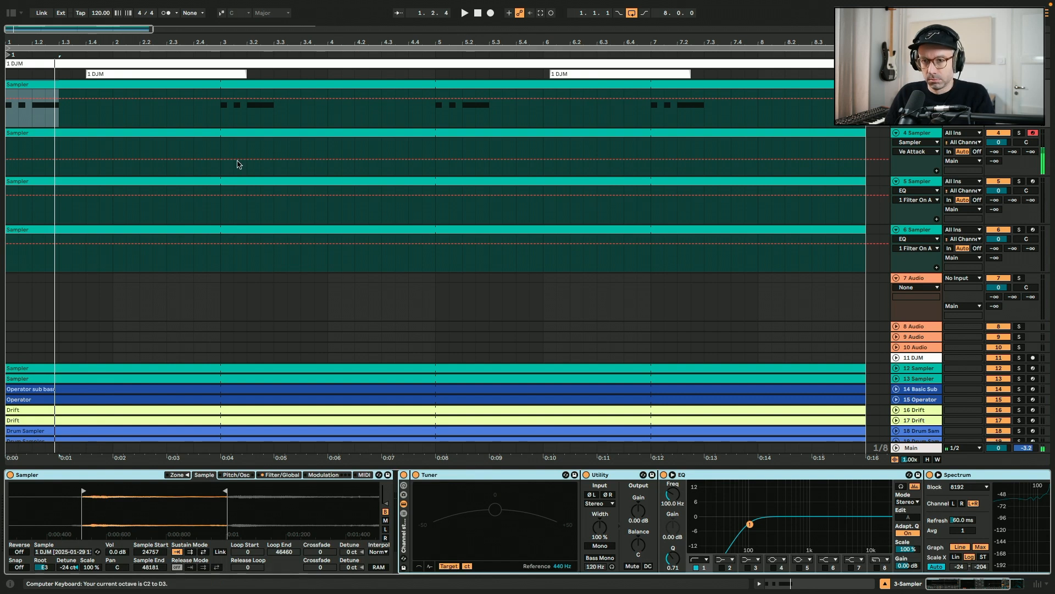
# Draw and lengthen a note in track 4's clip, duplicate it, and play the result
pyautogui.doubleClick(205, 130)
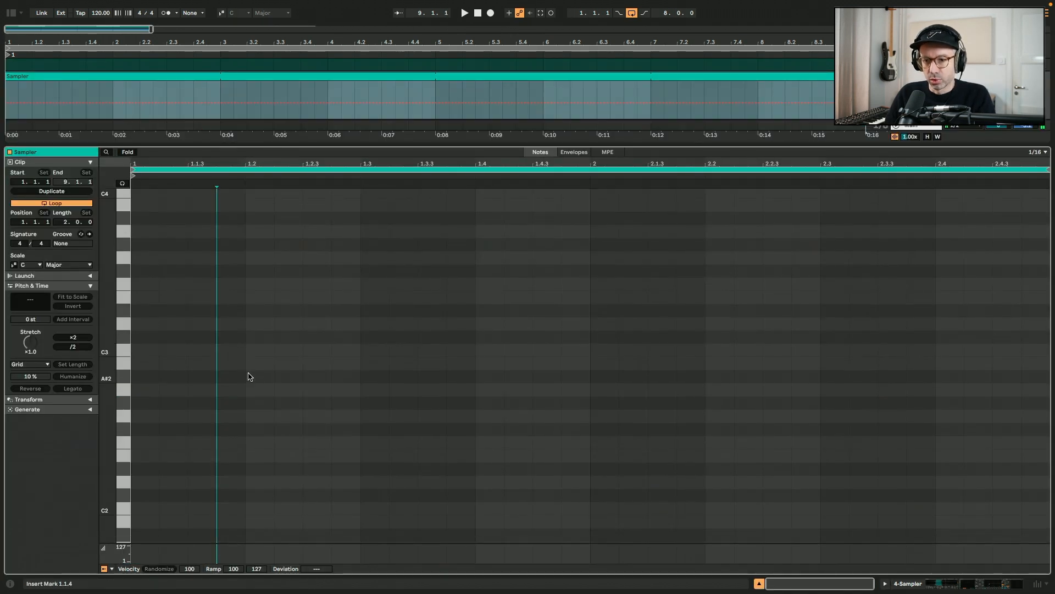
pyautogui.doubleClick(270, 416)
pyautogui.moveTo(272, 415); pyautogui.dragTo(594, 416)
pyautogui.hotkey('shift', 'Tab')
pyautogui.moveTo(530, 416); pyautogui.dragTo(473, 416)
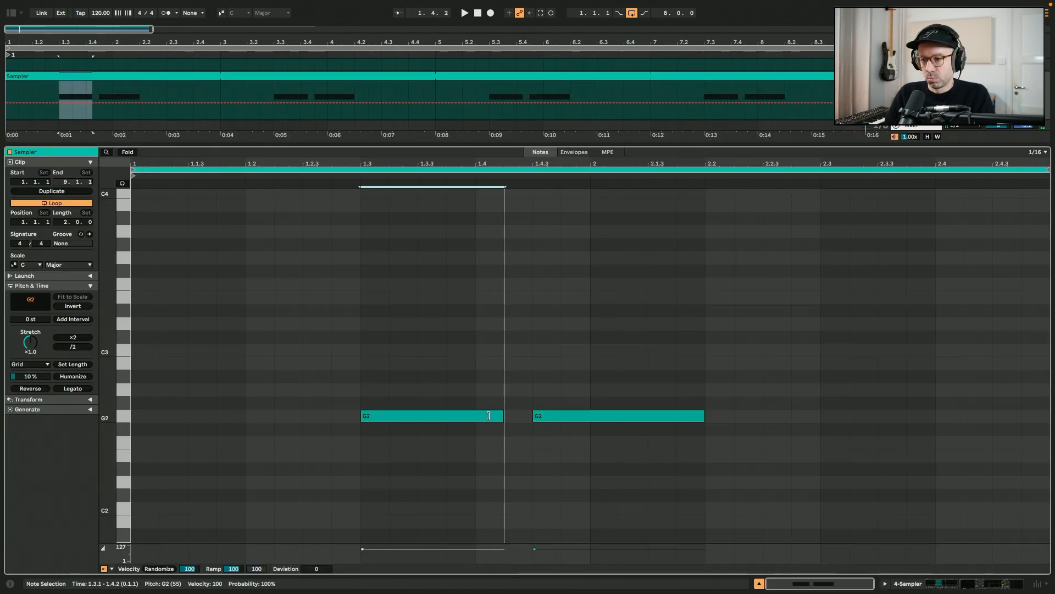
pyautogui.press('super+d')
pyautogui.click(453, 379)
pyautogui.hotkey('shift', 'Tab')
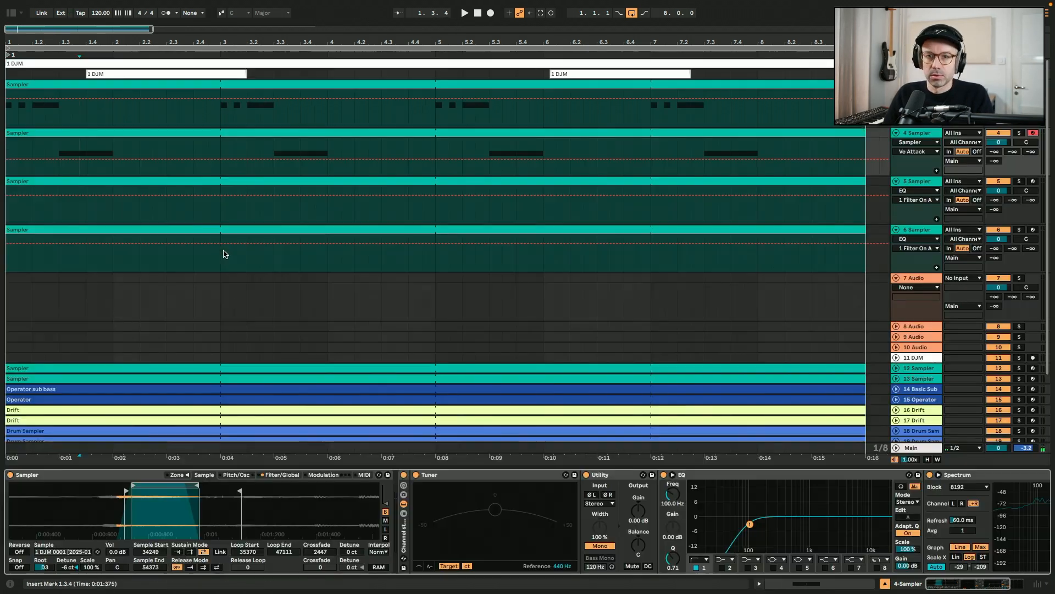
pyautogui.press('space')
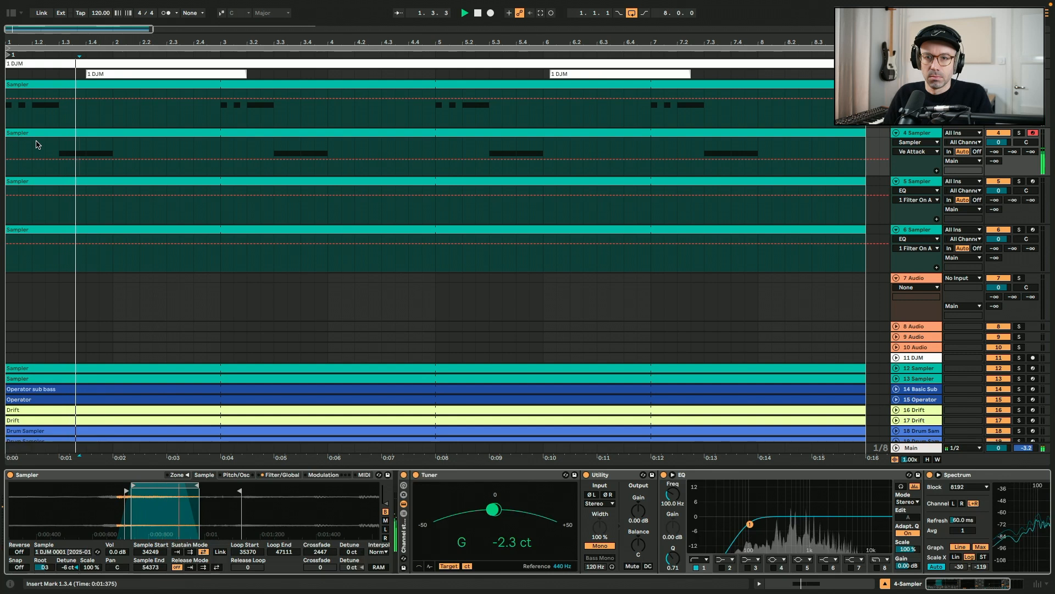
pyautogui.press('space')
# Open track 5's clip and add notes, auditioning pitches from the keyboard
pyautogui.click(111, 181)
pyautogui.doubleClick(111, 181)
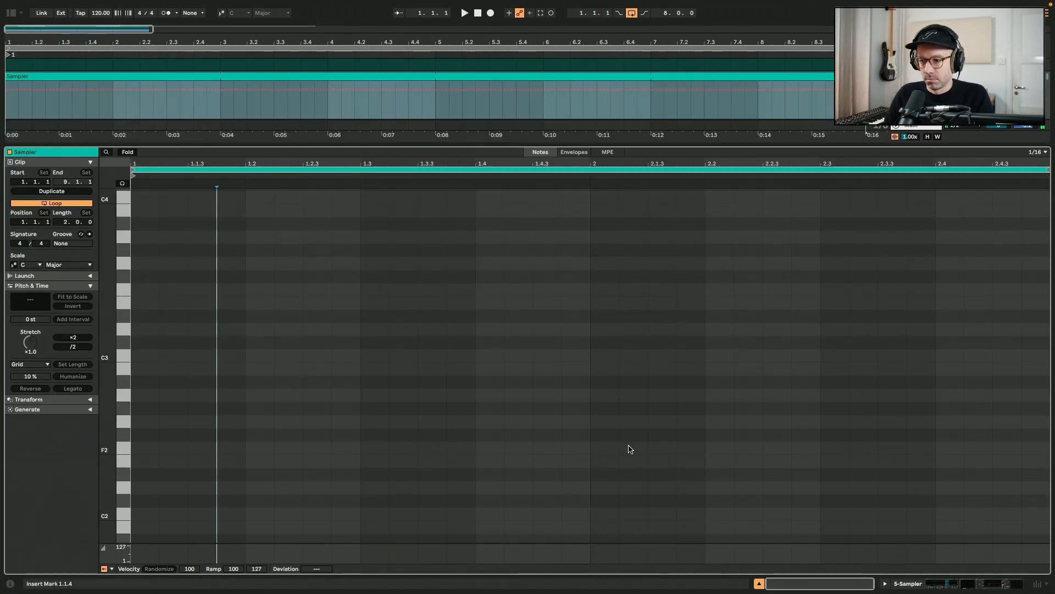
pyautogui.press('g')
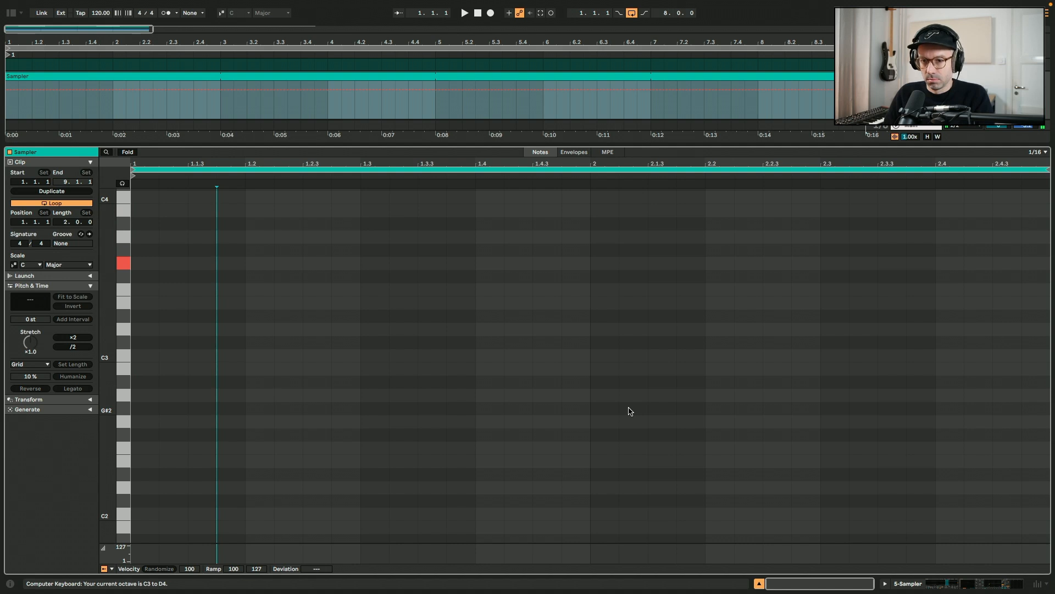
pyautogui.press('s')
pyautogui.click(614, 358)
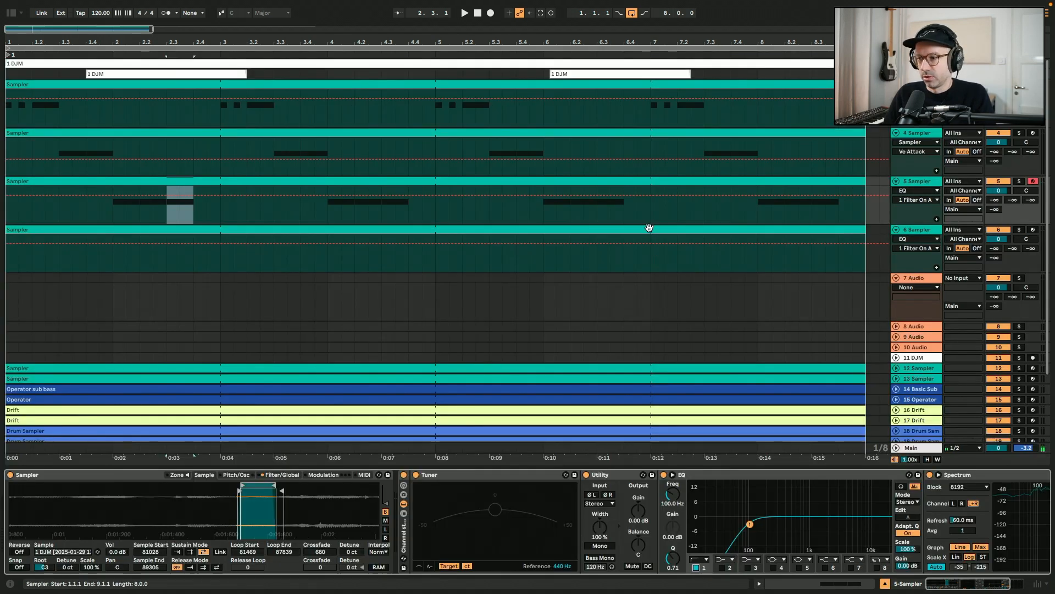
# Open track 6's clip and draw a note near the end of bar 2, auditioning pitches from the keyboard
pyautogui.click(650, 229)
pyautogui.doubleClick(649, 229)
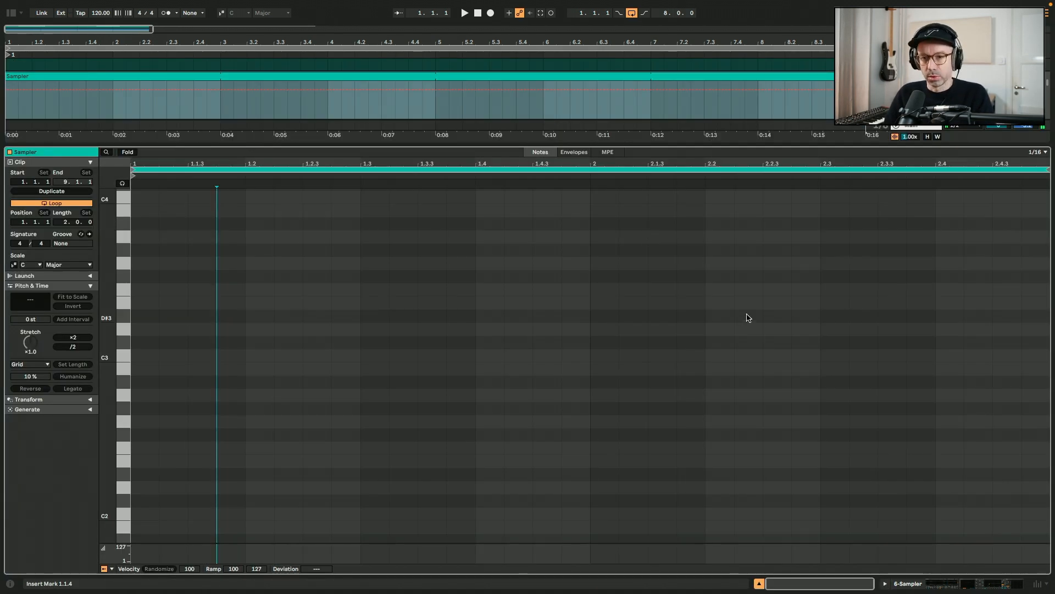
pyautogui.press('h')
pyautogui.press('k')
pyautogui.press('h')
pyautogui.press('h')
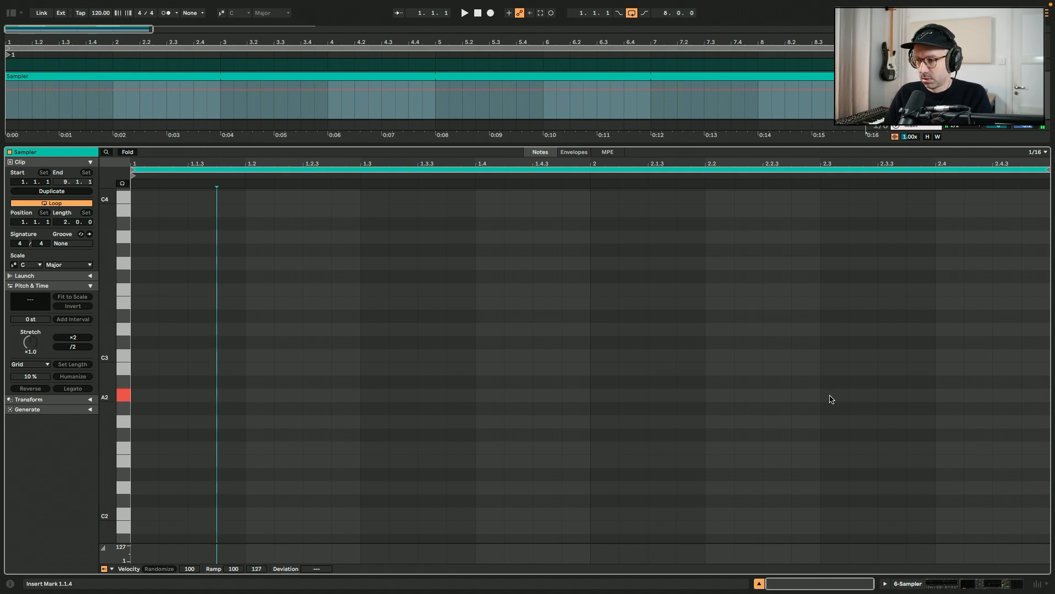
pyautogui.doubleClick(953, 394)
pyautogui.moveTo(953, 395); pyautogui.dragTo(996, 368)
pyautogui.press('space')
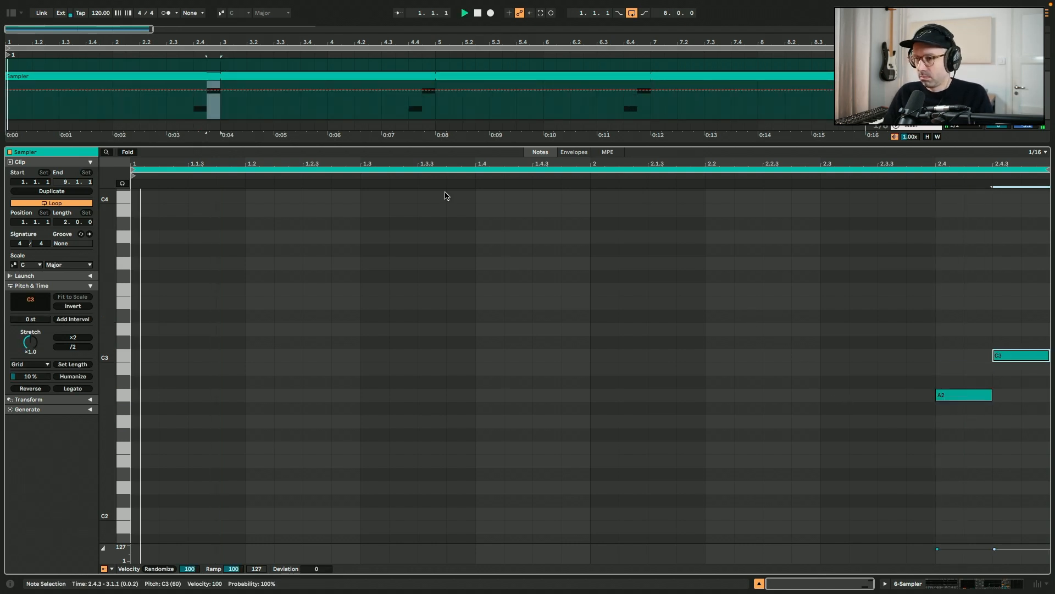
pyautogui.hotkey('shift', 'Tab')
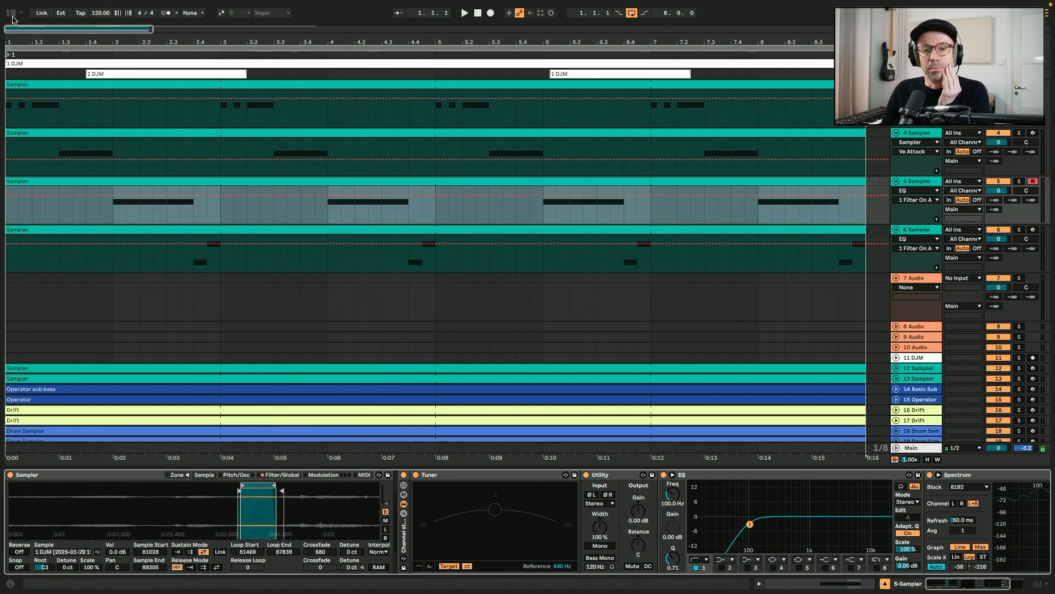
# Browse the Vinyl drums sample pack's kicks and drop Kick 16.wav onto audio track 7
pyautogui.click(12, 15)
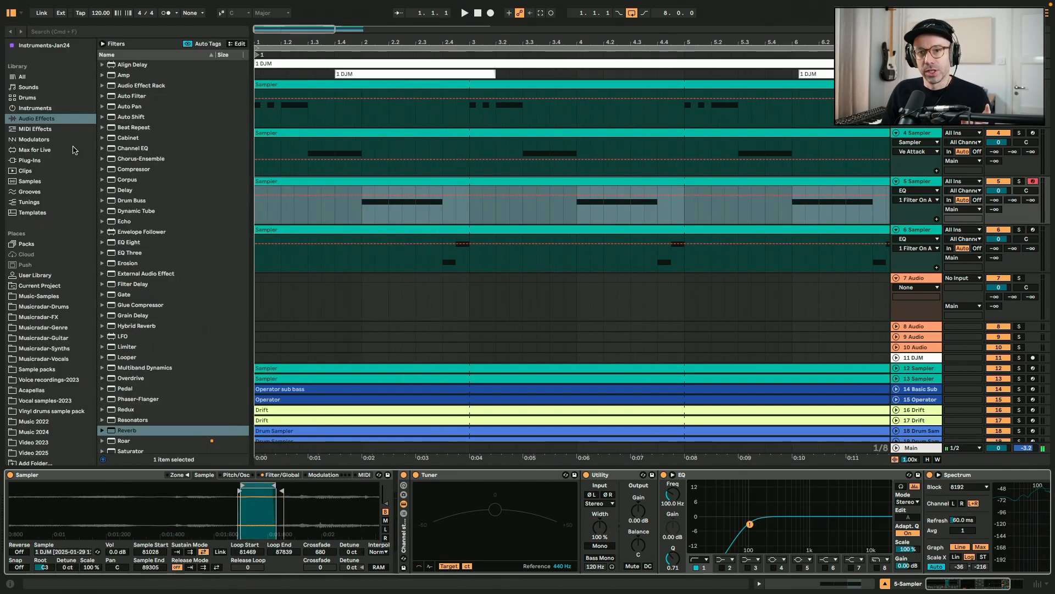
pyautogui.click(44, 400)
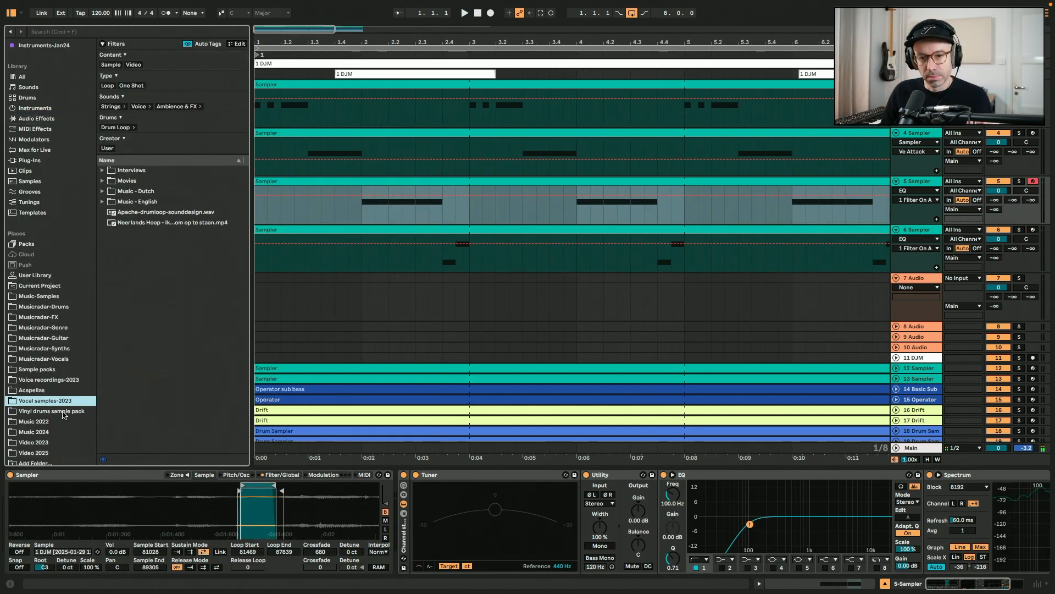
pyautogui.click(64, 412)
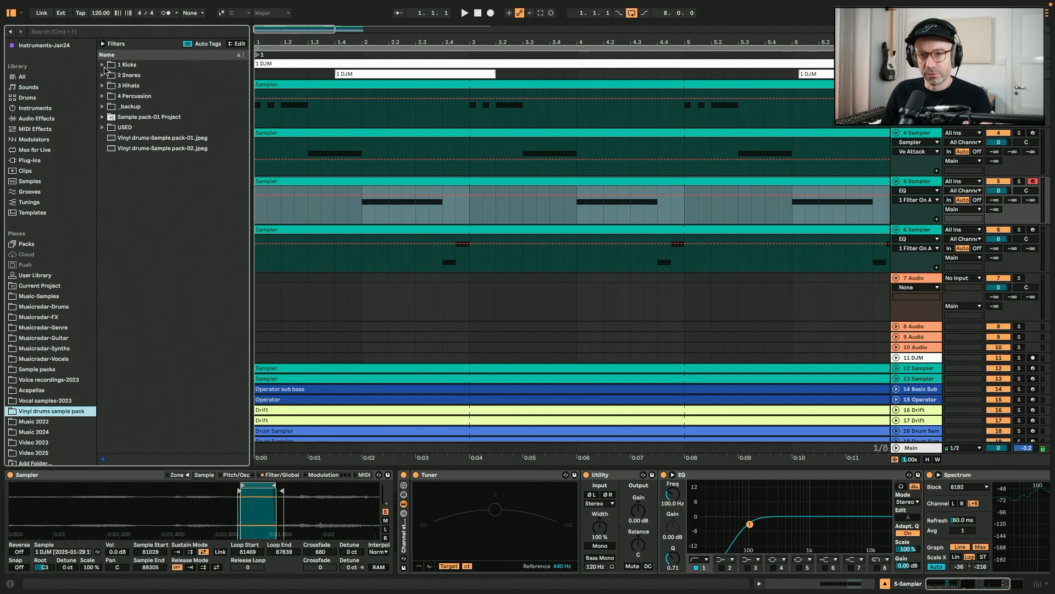
pyautogui.click(102, 65)
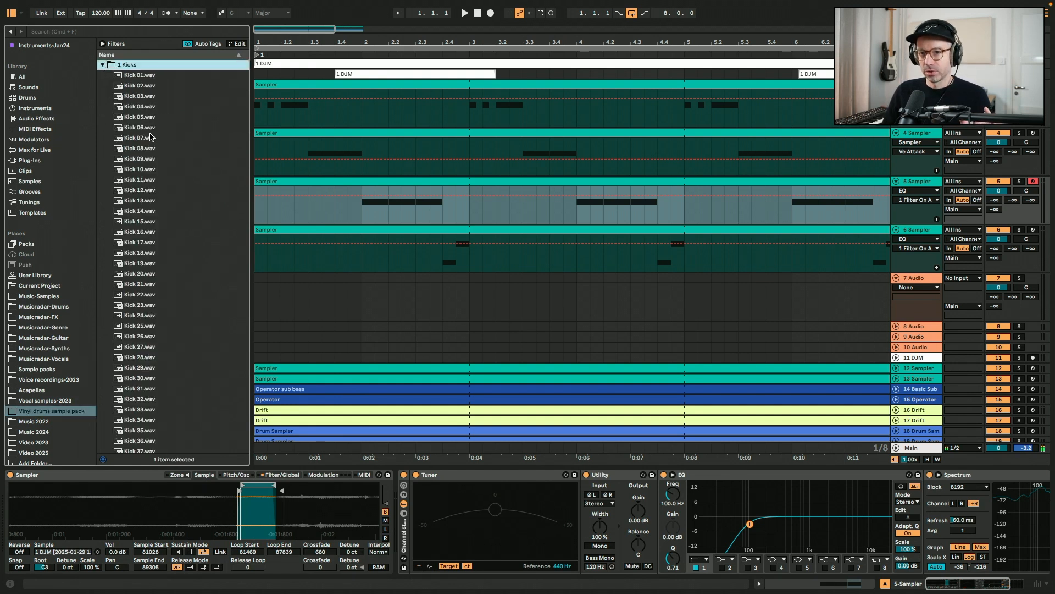
pyautogui.click(142, 204)
pyautogui.moveTo(147, 232); pyautogui.dragTo(285, 292)
pyautogui.press('space')
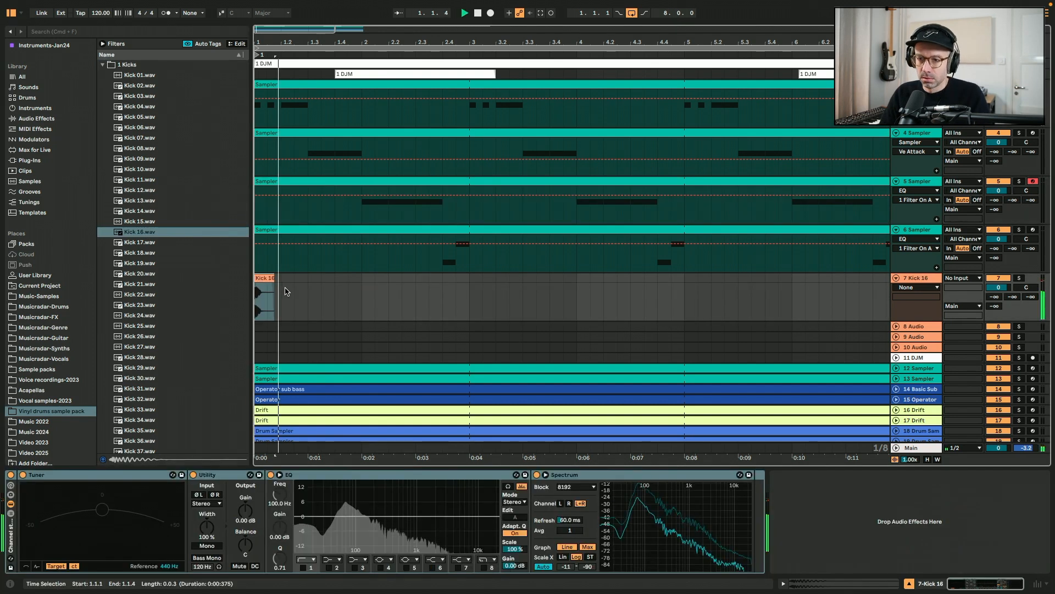
# Duplicate the kick clip three times to repeat it across the arrangement
pyautogui.hotkey('ctrl', 'd')
pyautogui.hotkey('ctrl', 'd')
pyautogui.hotkey('ctrl', 'd')
pyautogui.hotkey('ctrl', 'd')
pyautogui.hotkey('ctrl', 'd')
pyautogui.hotkey('ctrl', 'd')
pyautogui.hotkey('ctrl', 'd')
pyautogui.press('space')
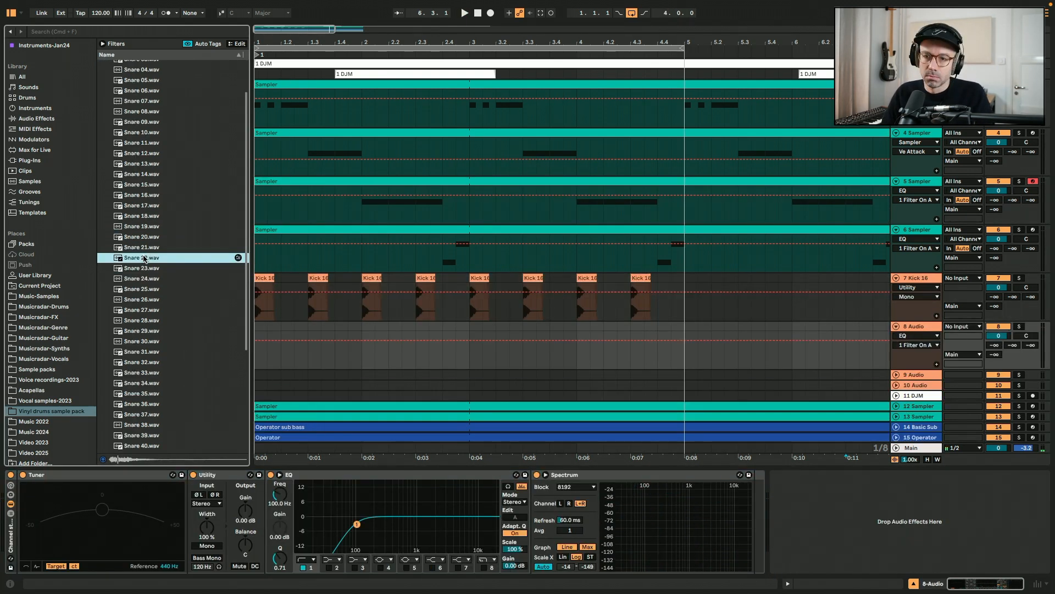
# Audition snare samples and add Snare 35.wav as a repeating clip below the kicks
pyautogui.click(159, 321)
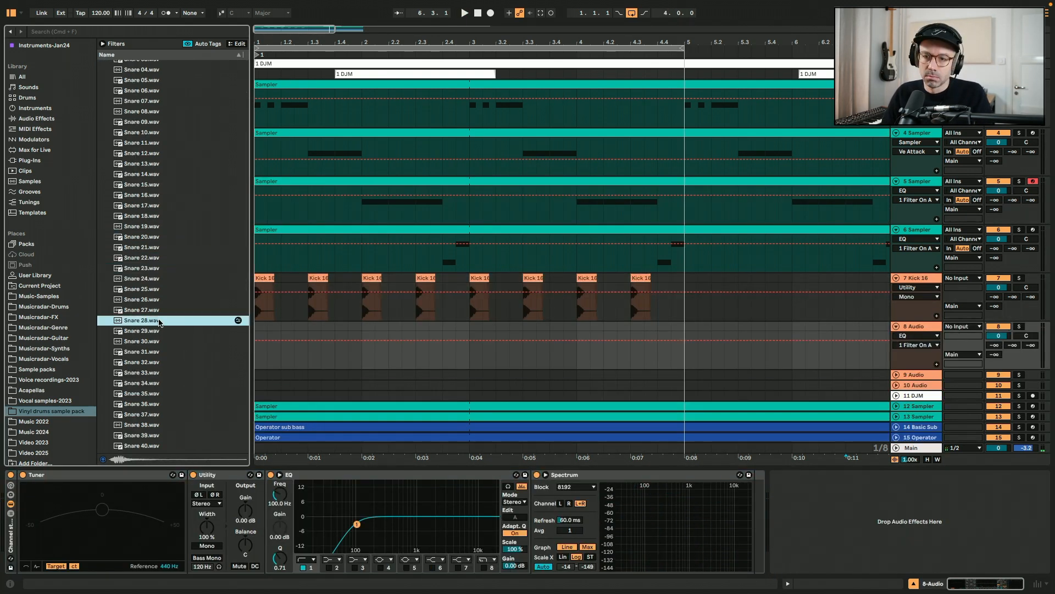
pyautogui.click(168, 362)
pyautogui.click(175, 393)
pyautogui.click(178, 414)
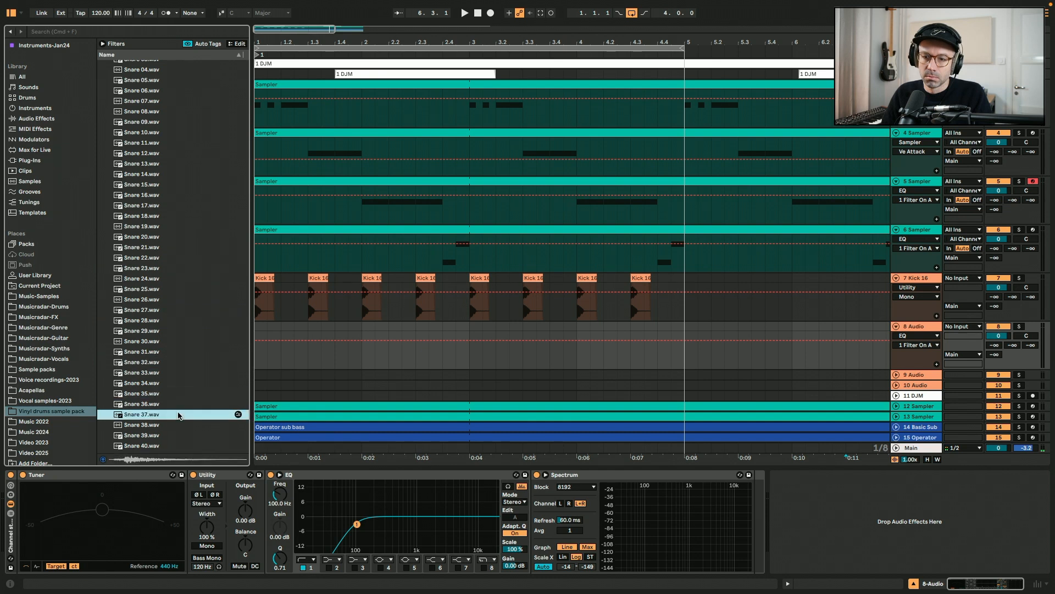
pyautogui.click(158, 394)
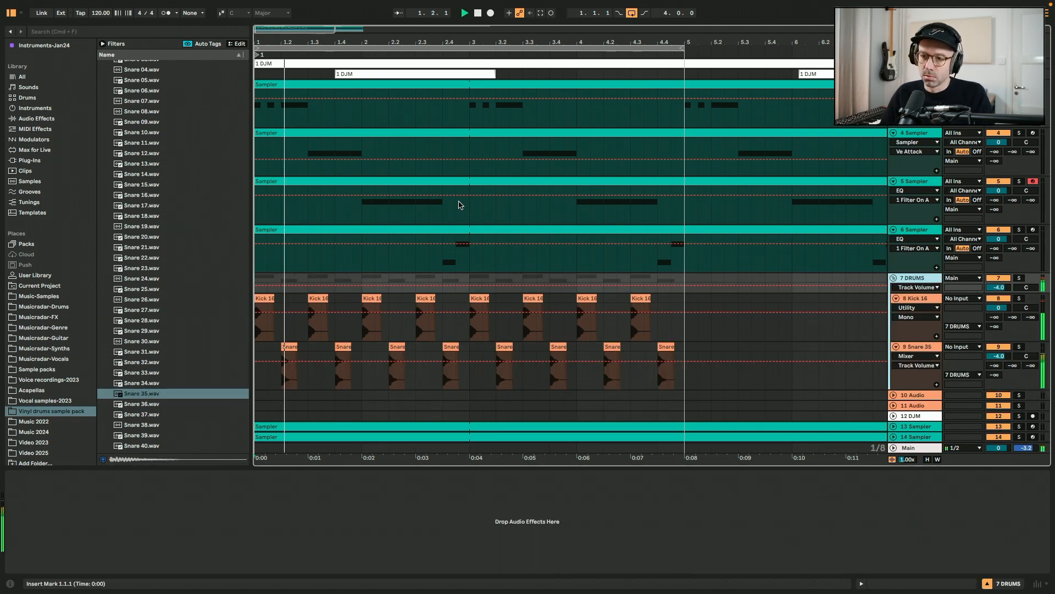
# Raise the Snare 35 track volume to -3.0 dB and hide the browser
pyautogui.click(1004, 356)
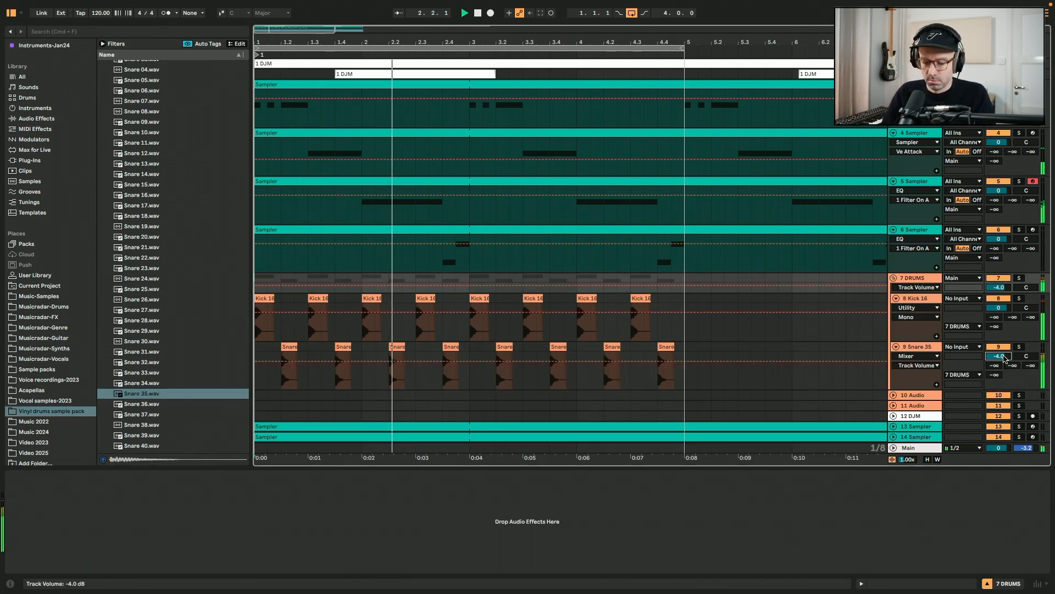
pyautogui.press('Up')
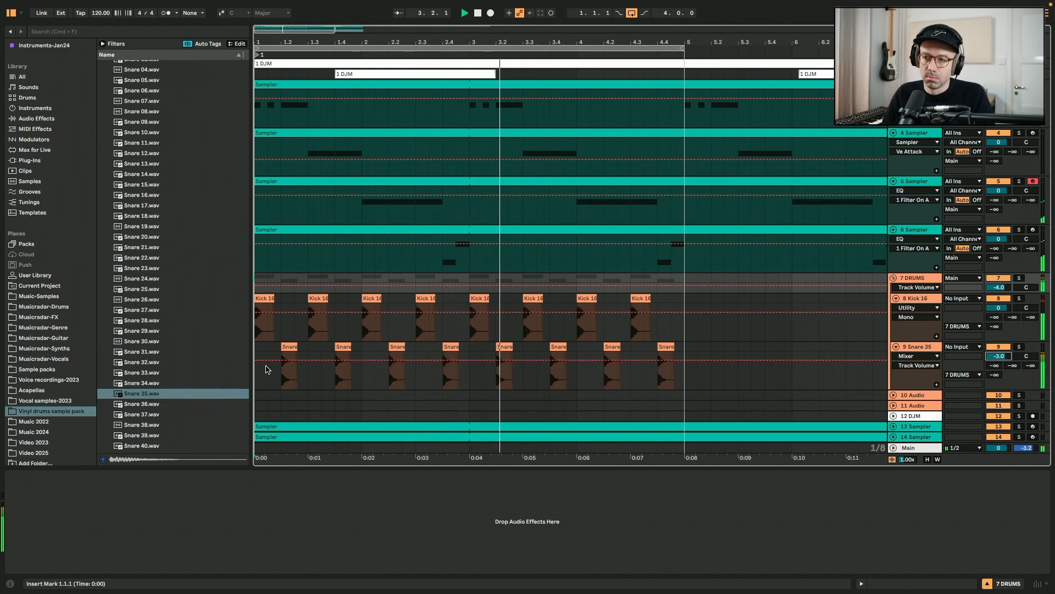
pyautogui.press('super+alt+b')
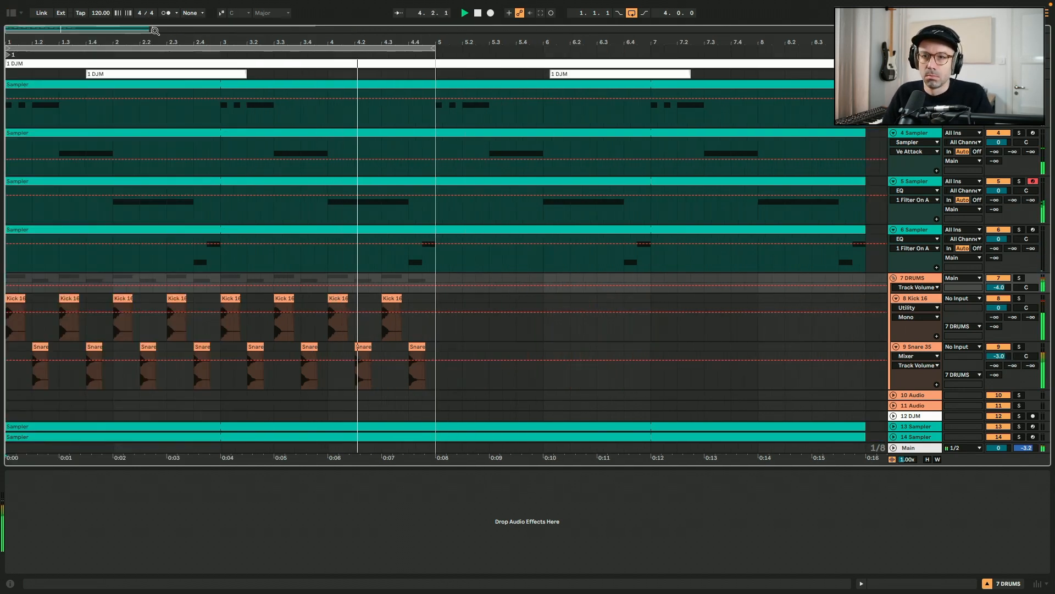
# Copy the first kick clip to add an extra kick just after it, and play back the arrangement
pyautogui.moveTo(23, 298); pyautogui.dragTo(57, 298)
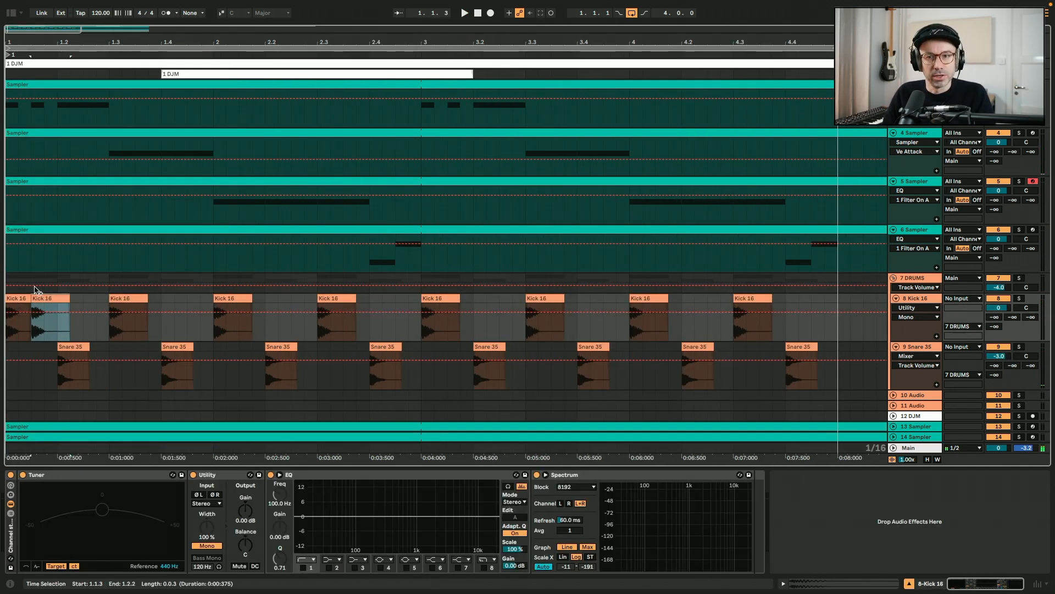
pyautogui.click(13, 295)
pyautogui.click(50, 298)
pyautogui.click(16, 295)
pyautogui.press('space')
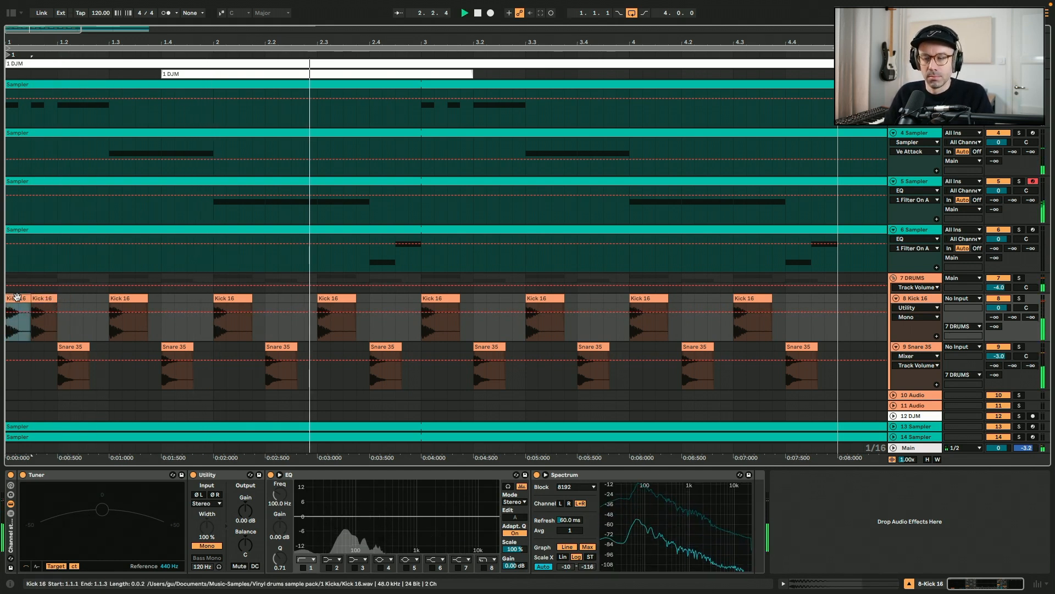
# Open track 5's Sampler MIDI clip and move its first note up to D#3
pyautogui.click(351, 227)
pyautogui.press('space')
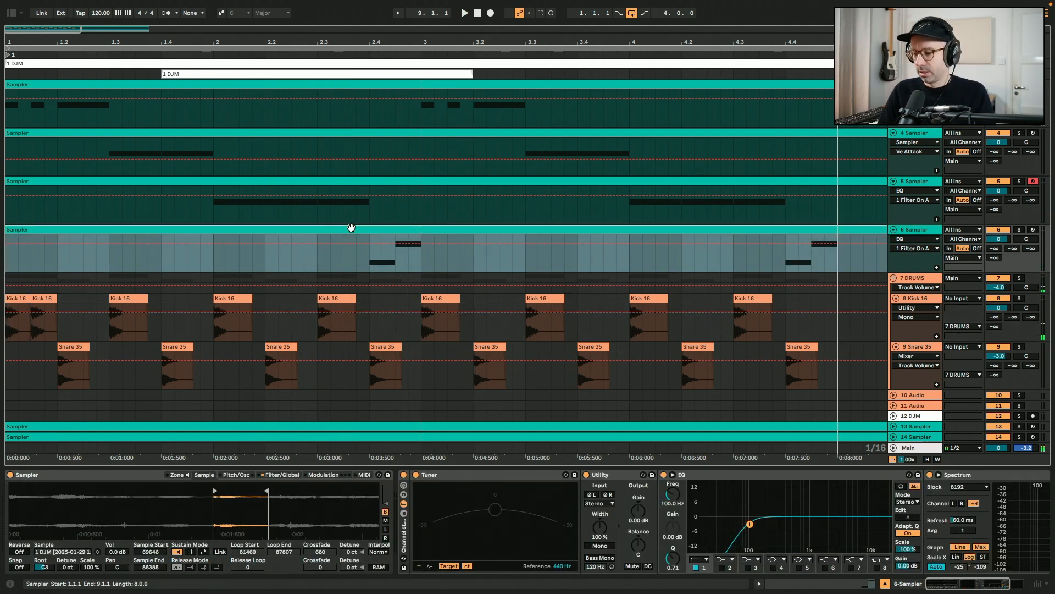
pyautogui.doubleClick(321, 182)
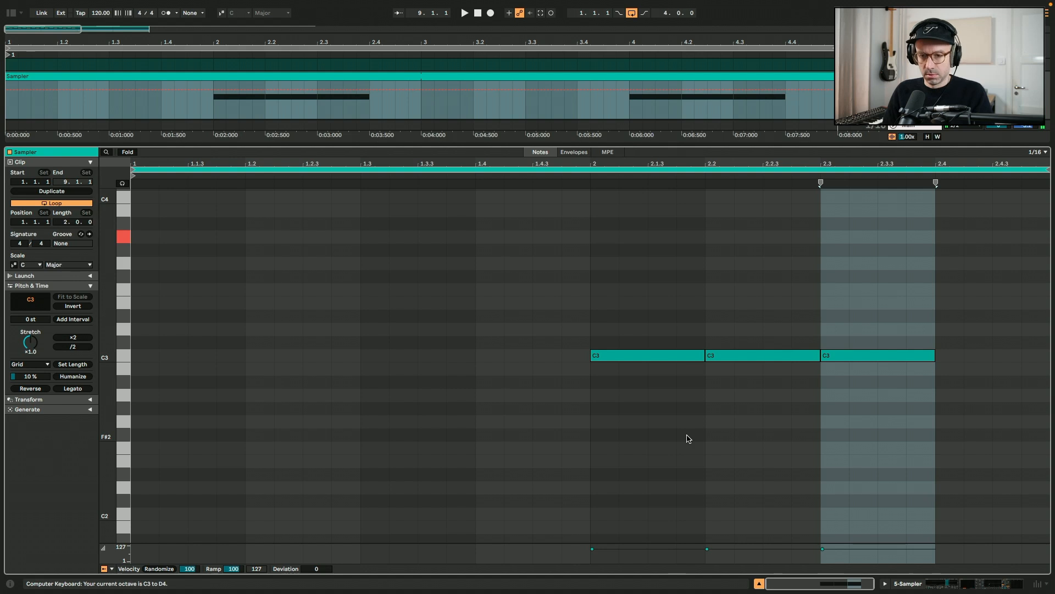
pyautogui.moveTo(671, 354); pyautogui.dragTo(671, 333)
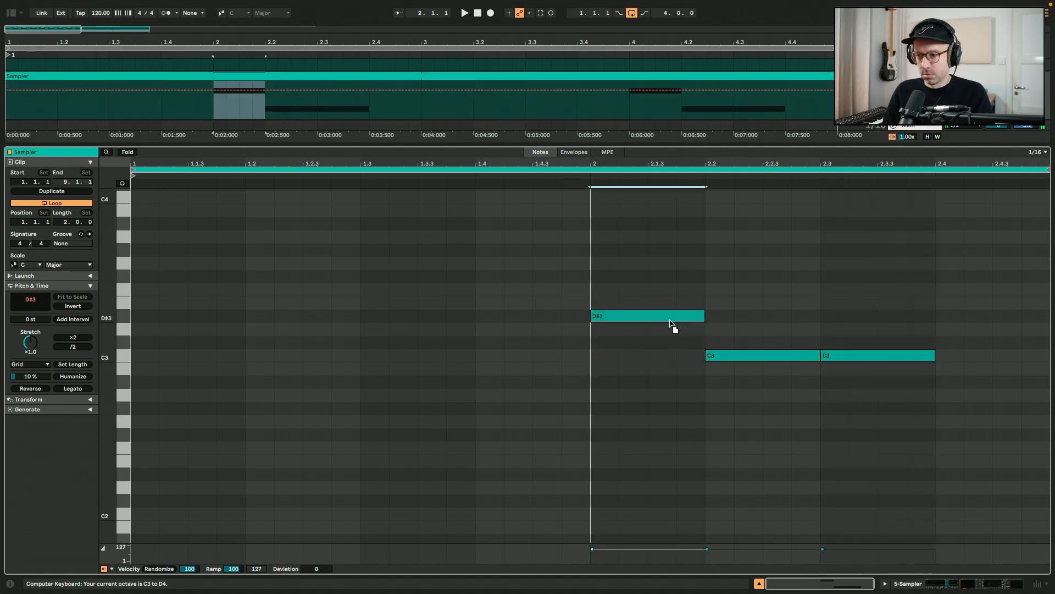
pyautogui.press('space')
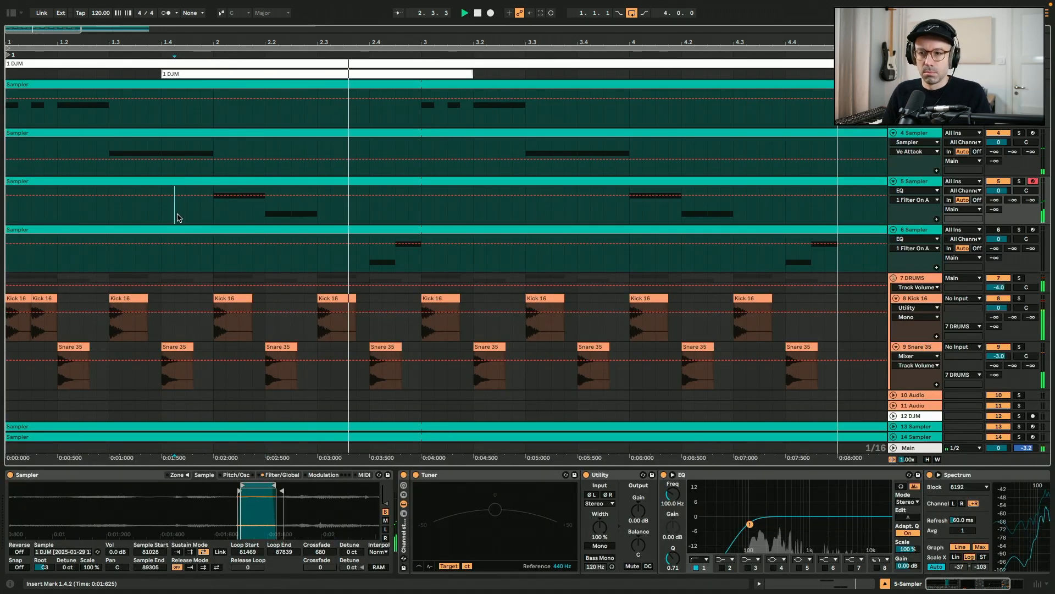
# Shift track 5 Sampler's sample start and loop to a later section of the vinyl recording
pyautogui.press('space')
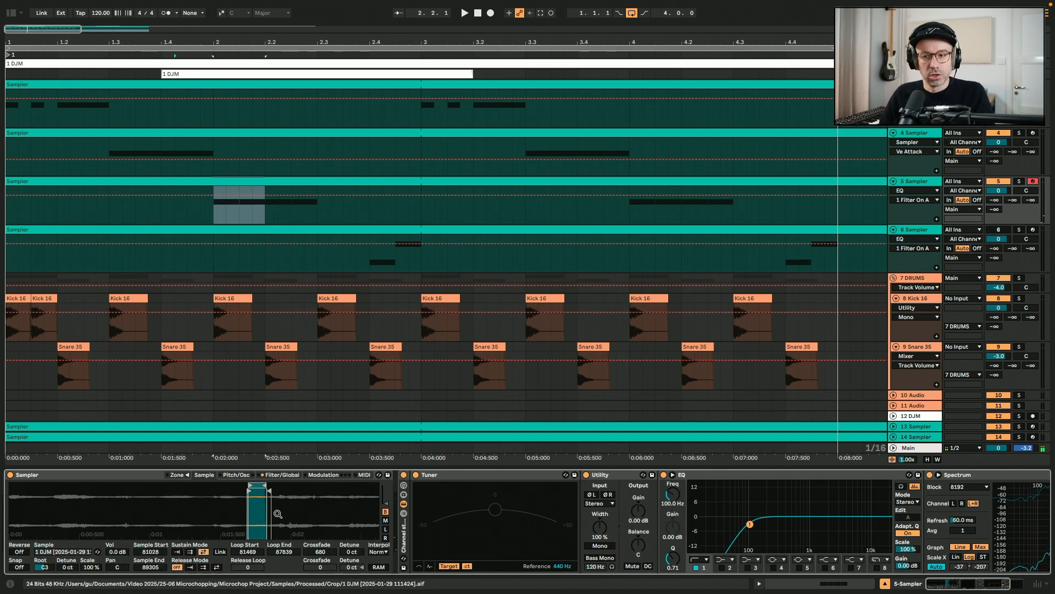
pyautogui.moveTo(270, 490); pyautogui.dragTo(380, 495)
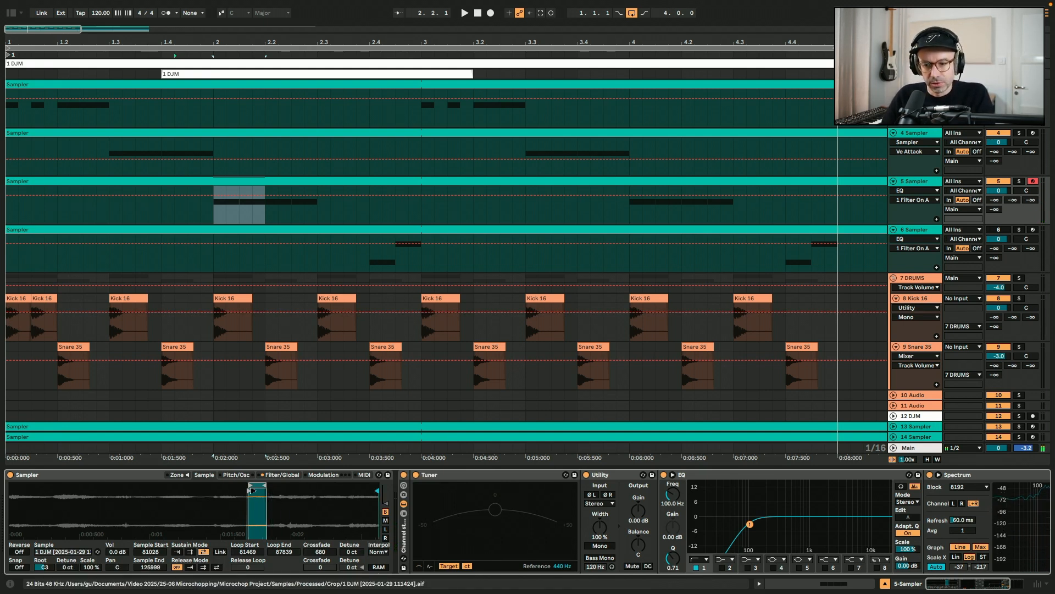
pyautogui.moveTo(264, 486)
pyautogui.mouseDown()
pyautogui.moveTo(291, 487)
pyautogui.moveTo(81, 486)
pyautogui.moveTo(282, 491)
pyautogui.mouseUp()
pyautogui.press('z')
pyautogui.press('x')
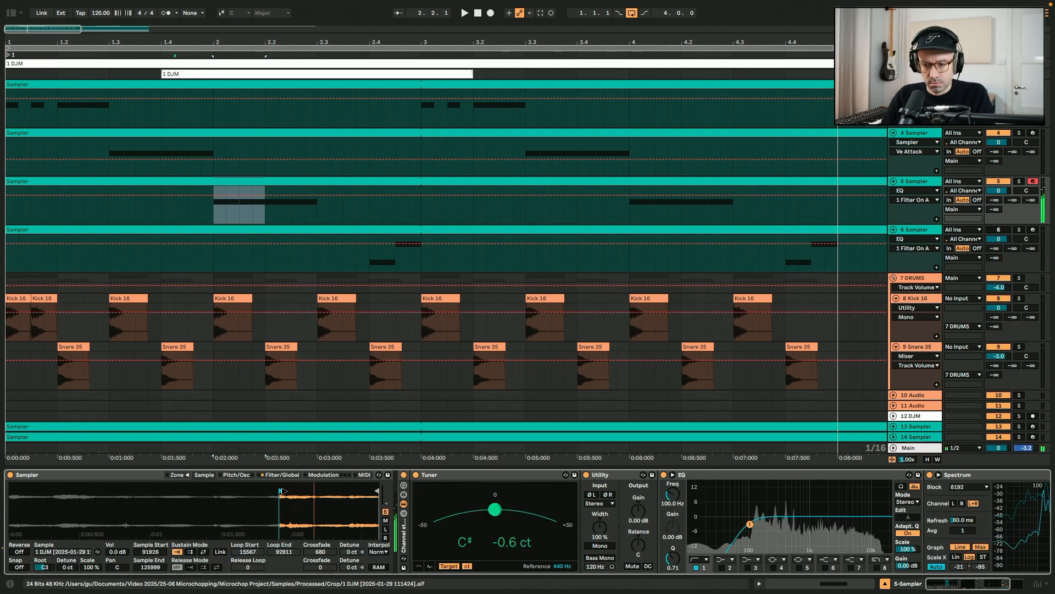
pyautogui.press('space')
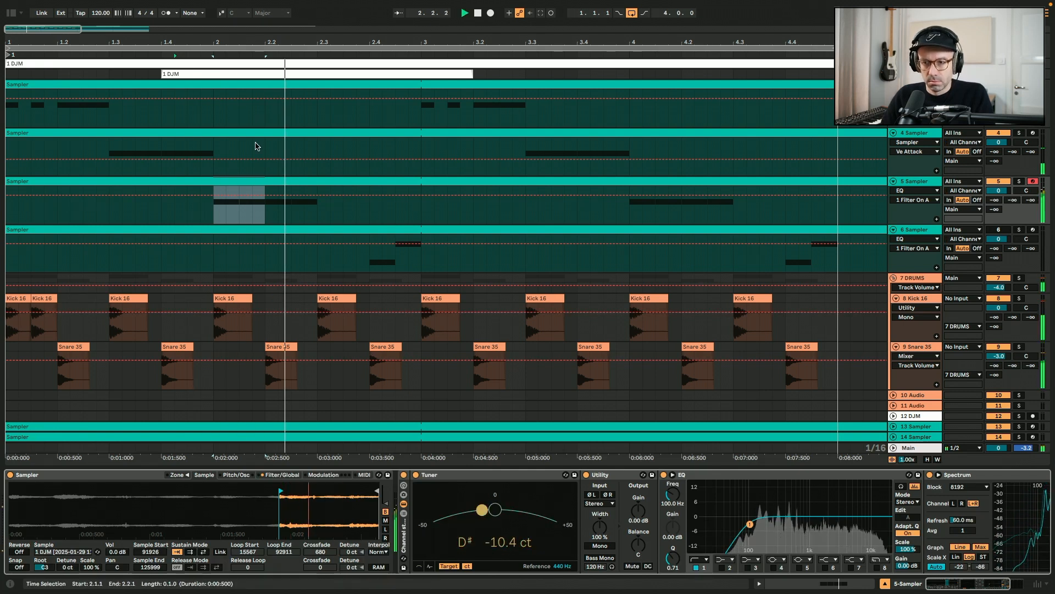
# Rework the bar-2 notes in the track 5 and track 6 Sampler clips, previewing with playback
pyautogui.hotkey('ctrl', 'alt', 'e')
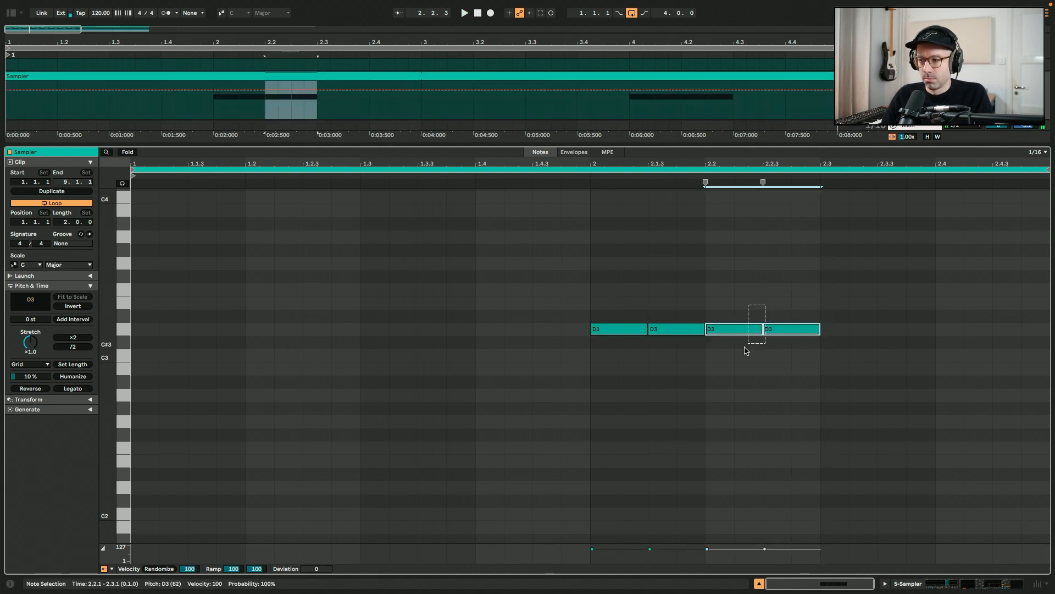
pyautogui.press('space')
pyautogui.hotkey('ctrl', 'alt', 'e')
pyautogui.click(1035, 199)
pyautogui.click(529, 201)
pyautogui.hotkey('ctrl', 'alt', 'e')
pyautogui.hotkey('ctrl', 'alt', 'e')
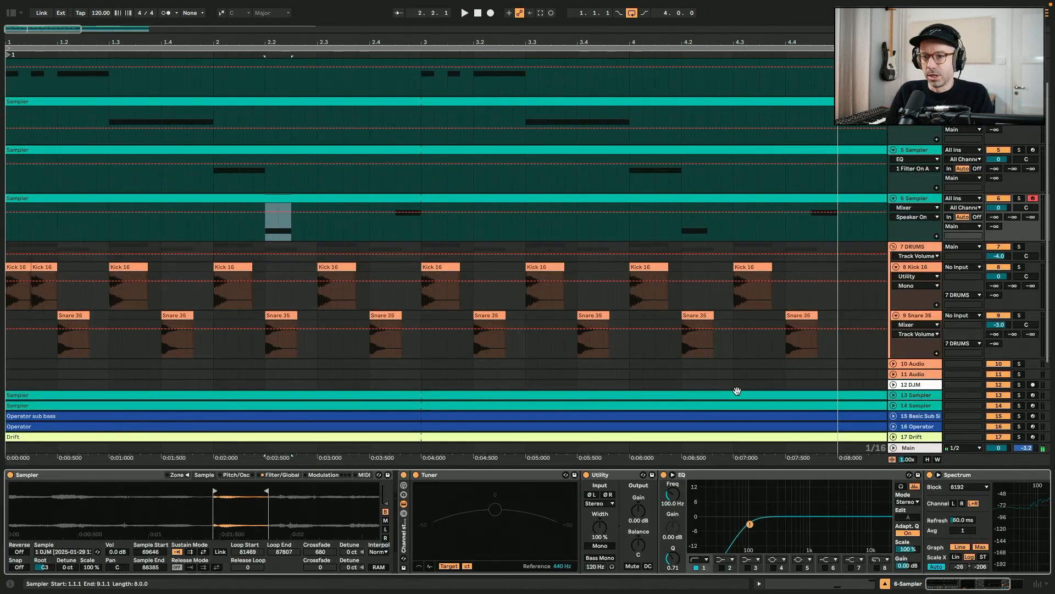
pyautogui.hotkey('ctrl', 'alt', 'e')
pyautogui.hotkey('ctrl', 'alt', 'e')
pyautogui.press('space')
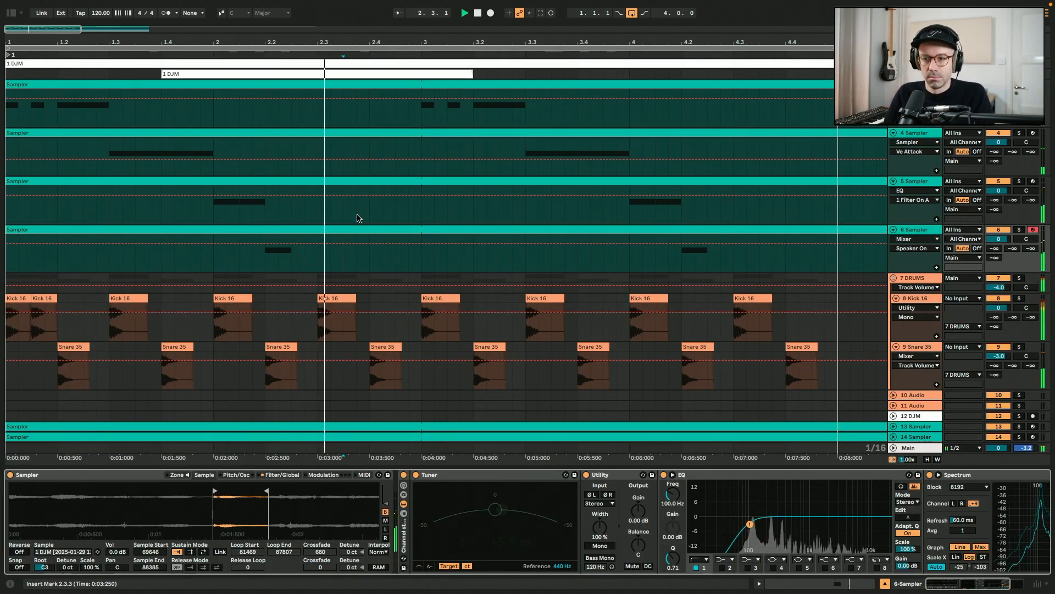
pyautogui.hotkey('ctrl', 'alt', 'e')
pyautogui.press('space')
# Add A2 notes around bar 2.2 in track 6's Sampler clip and lengthen the last one
pyautogui.doubleClick(714, 394)
pyautogui.doubleClick(714, 395)
pyautogui.moveTo(737, 395); pyautogui.dragTo(791, 395)
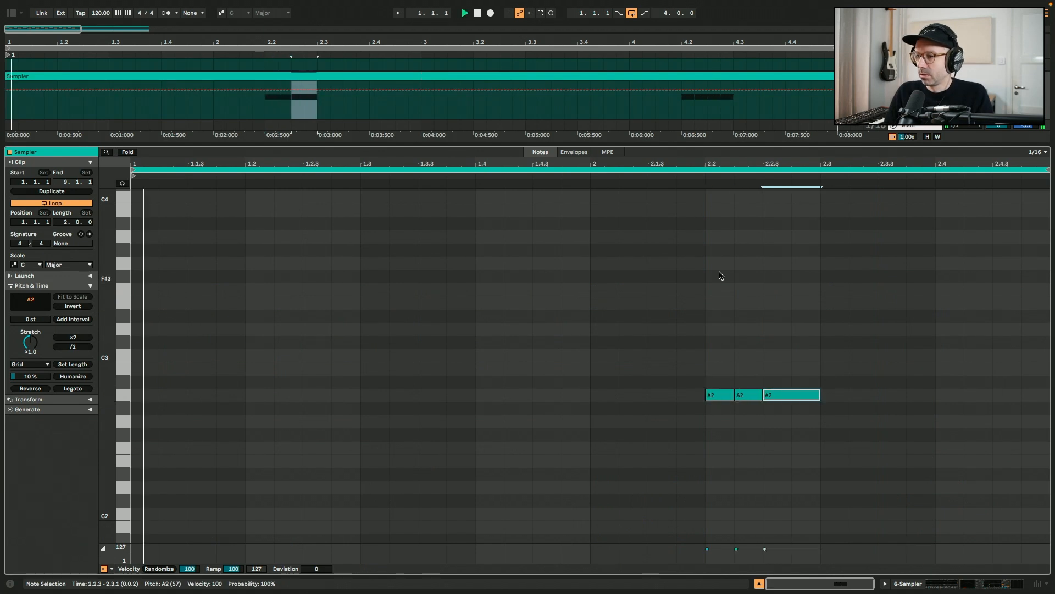
pyautogui.press('space')
pyautogui.hotkey('ctrl', 'alt', 'e')
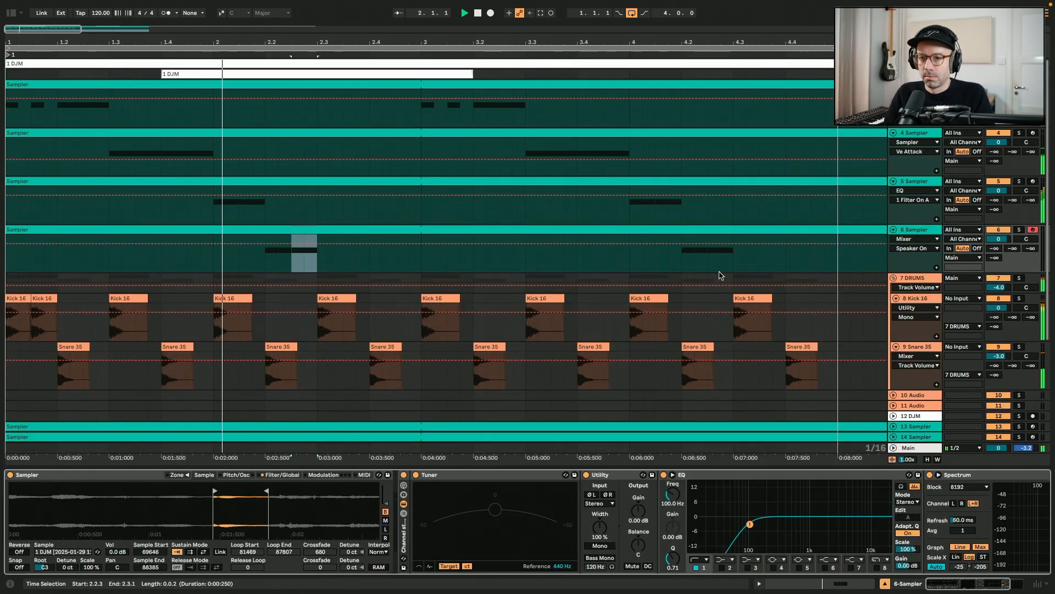
pyautogui.hotkey('ctrl', 'alt', 'e')
pyautogui.press('space')
pyautogui.hotkey('ctrl', 'alt', 'e')
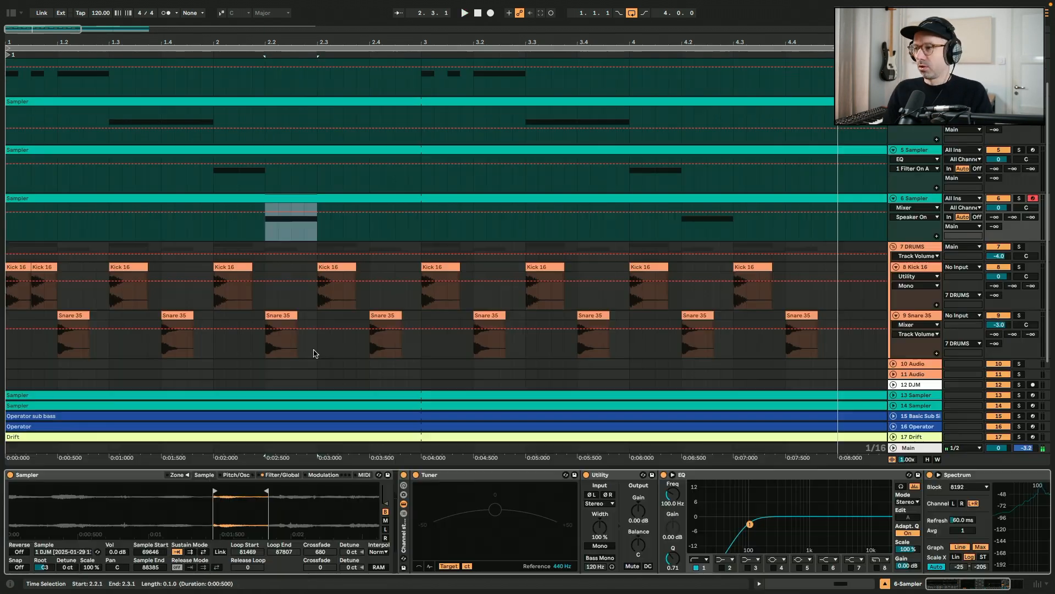
# Move track 6 Sampler's sample start and loop region to a new slice of the recording
pyautogui.moveTo(214, 491); pyautogui.dragTo(55, 492)
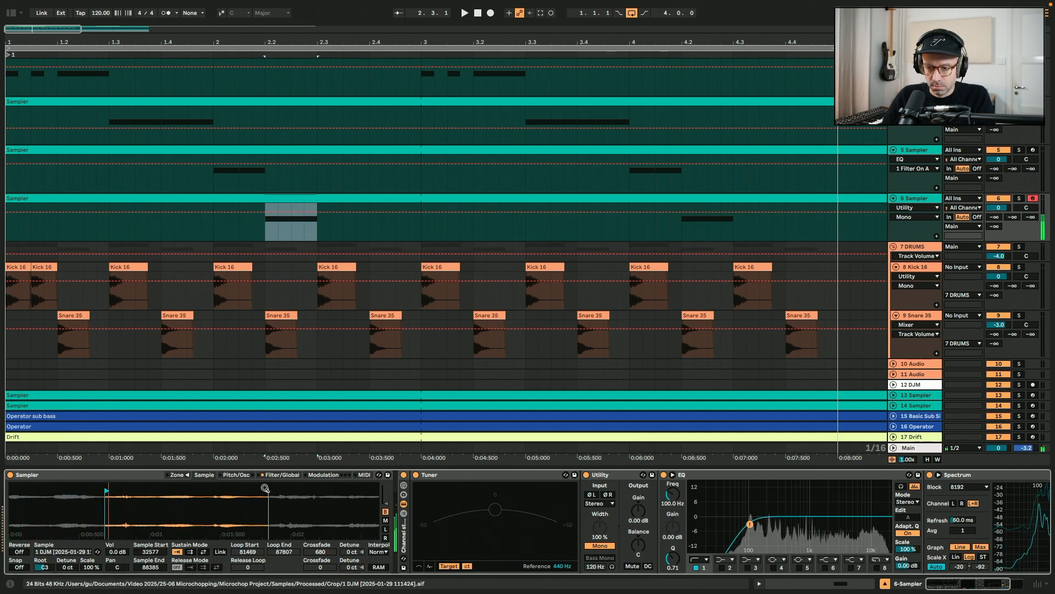
pyautogui.moveTo(153, 499); pyautogui.dragTo(158, 499)
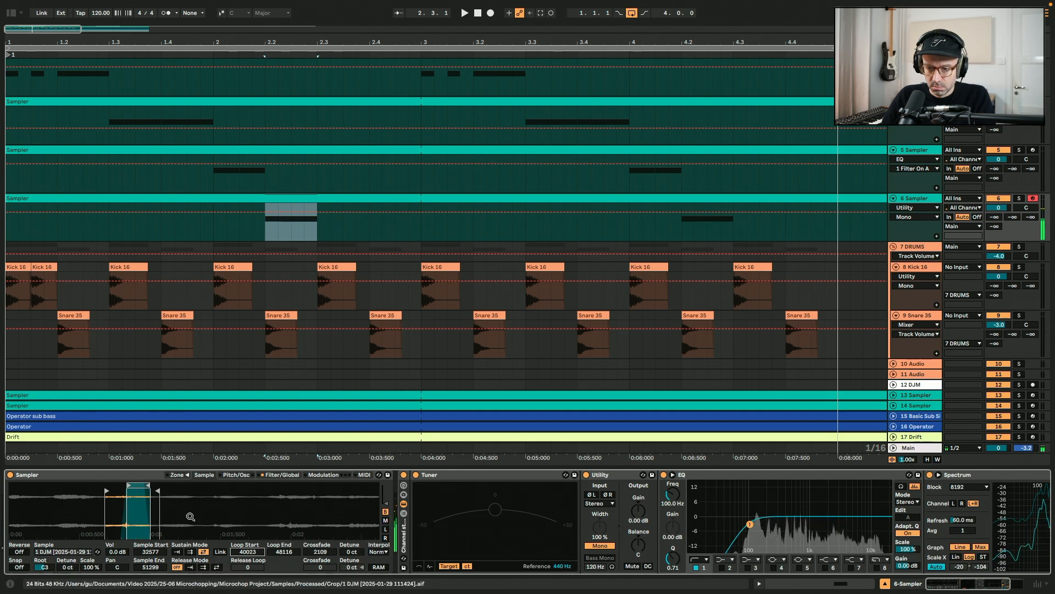
pyautogui.moveTo(132, 484); pyautogui.dragTo(193, 484)
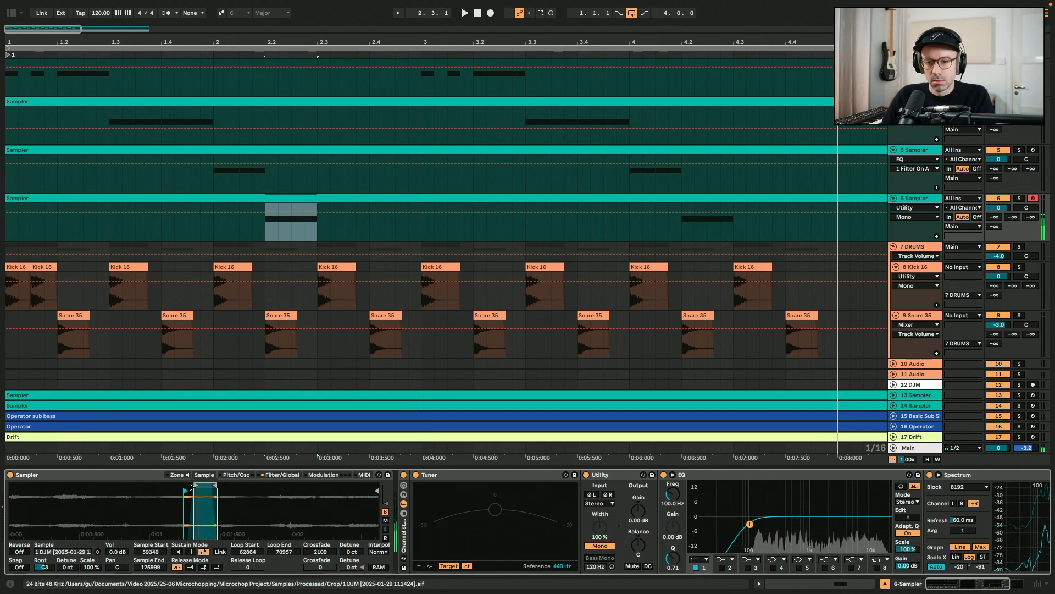
pyautogui.moveTo(205, 489); pyautogui.dragTo(244, 486)
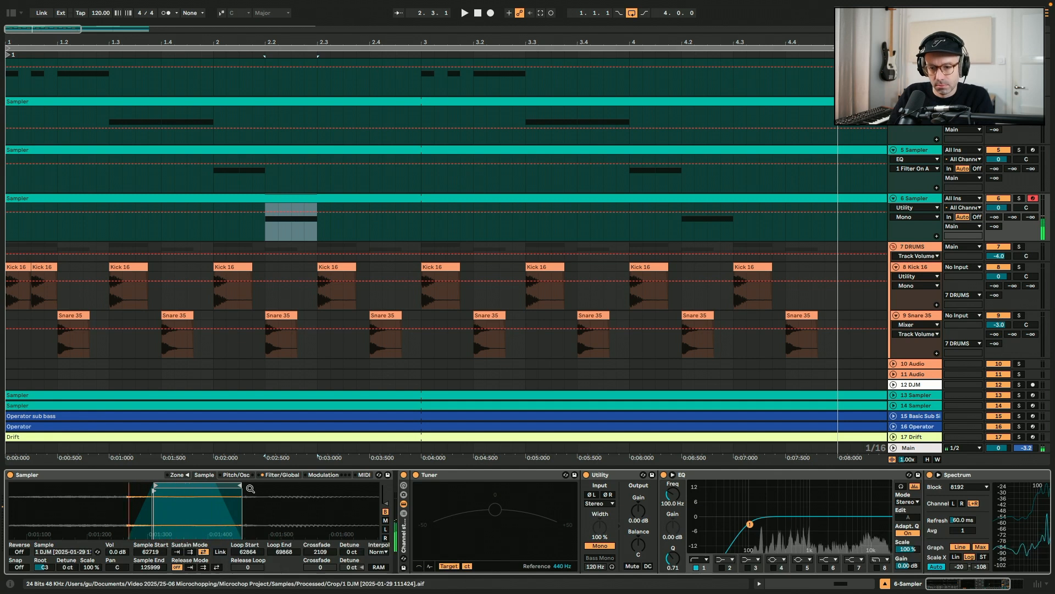
pyautogui.moveTo(227, 484); pyautogui.dragTo(231, 485)
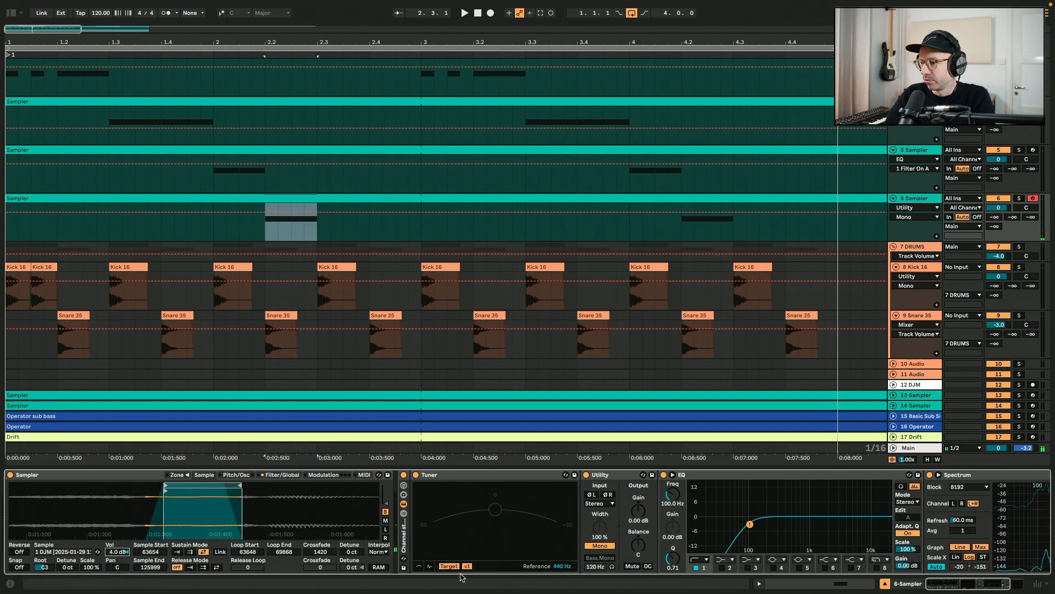
# Raise track 6's EQ filter frequency to 200 Hz and play back from bar 2
pyautogui.moveTo(666, 510); pyautogui.dragTo(666, 498)
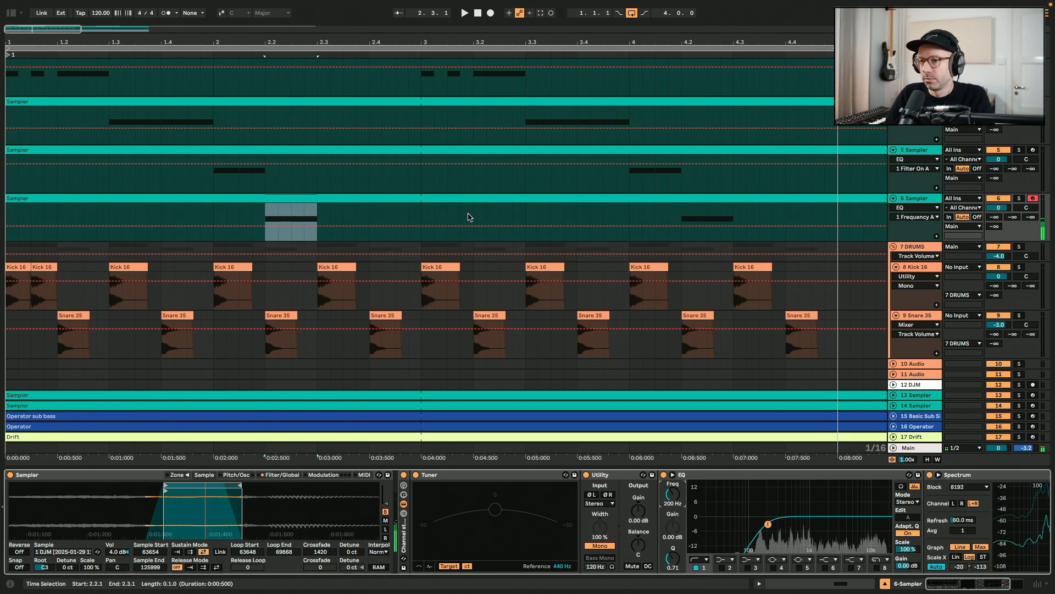
pyautogui.scroll(2, 212, 241)
pyautogui.click(213, 242)
pyautogui.press('space')
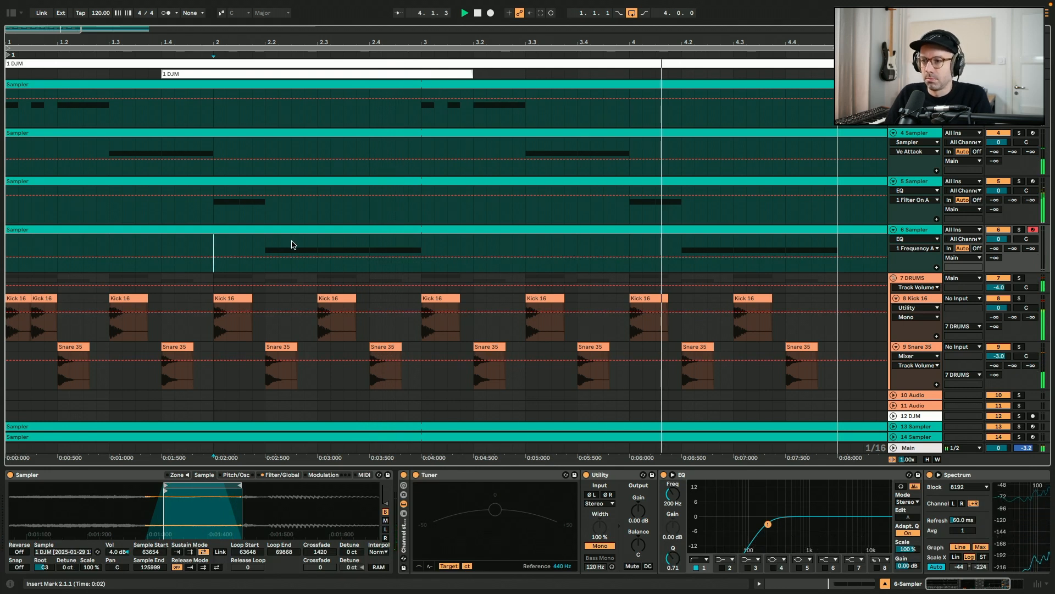
# Lower track 5's volume to -5.5 dB
pyautogui.moveTo(999, 190); pyautogui.dragTo(1007, 192)
pyautogui.press('space')
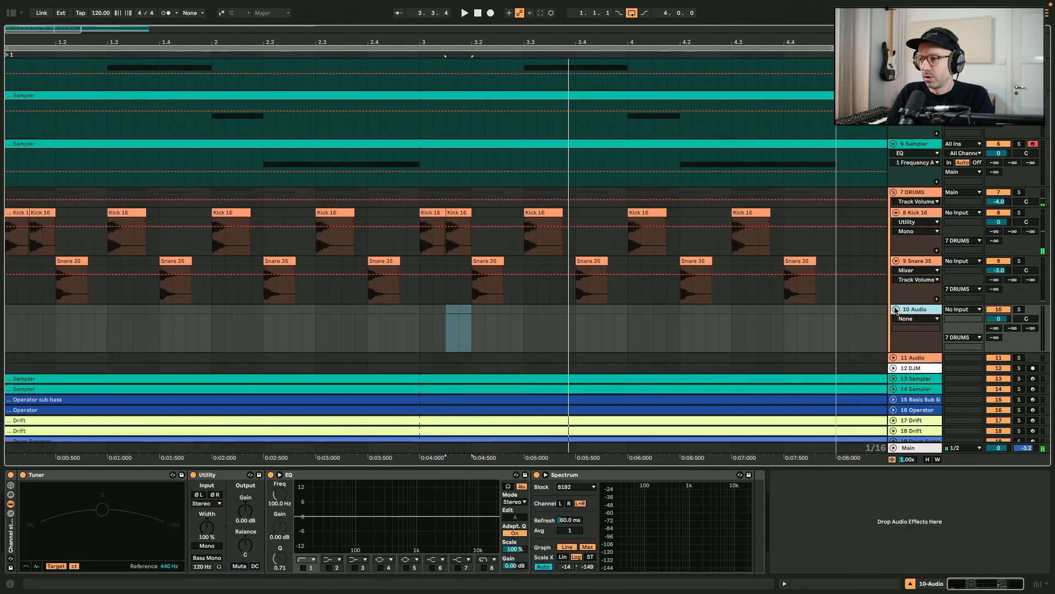
# Add a Drum Rack track and load Hihat 15.wav from the Vinyl drums pack's hihats onto its first pad
pyautogui.scroll(-1, 473, 275)
pyautogui.moveTo(458, 393); pyautogui.dragTo(917, 272)
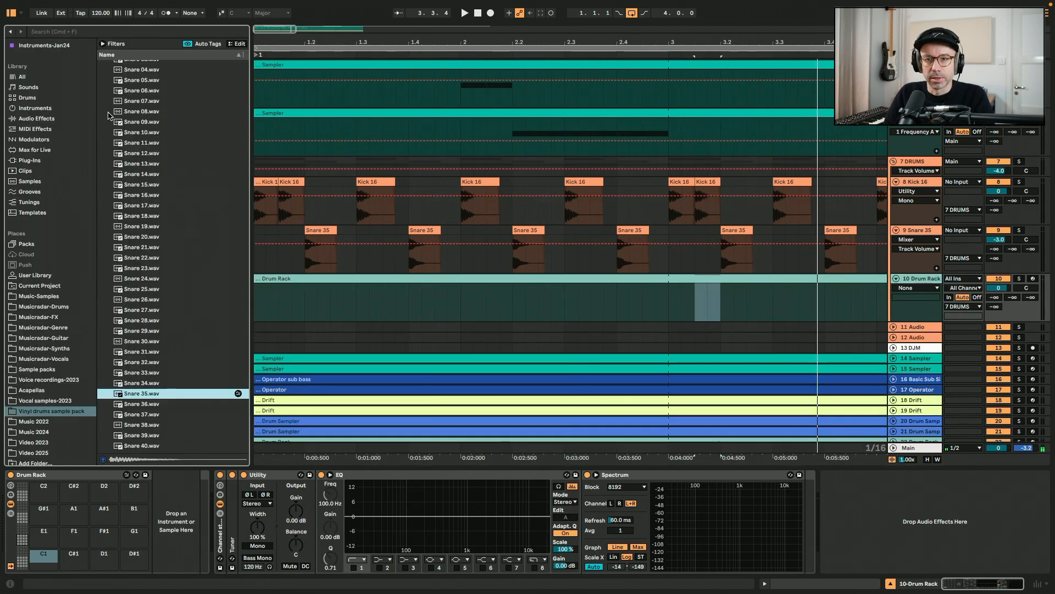
pyautogui.scroll(2, 110, 115)
pyautogui.click(103, 75)
pyautogui.click(103, 86)
pyautogui.click(150, 200)
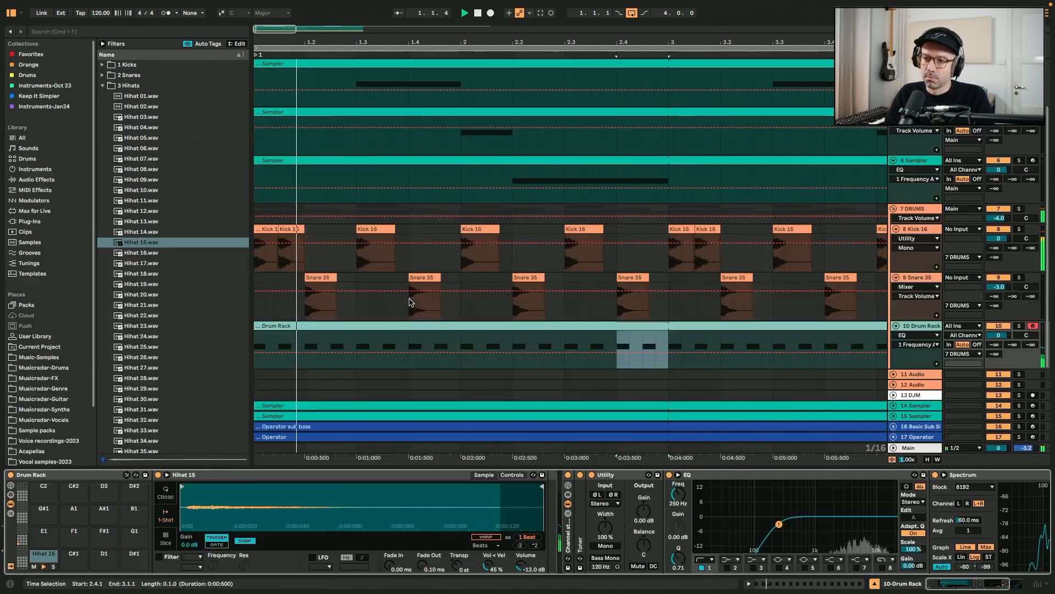
# Audition hihat samples on the Drum Rack pad, settling on Hihat 09.wav
pyautogui.scroll(3, 410, 301)
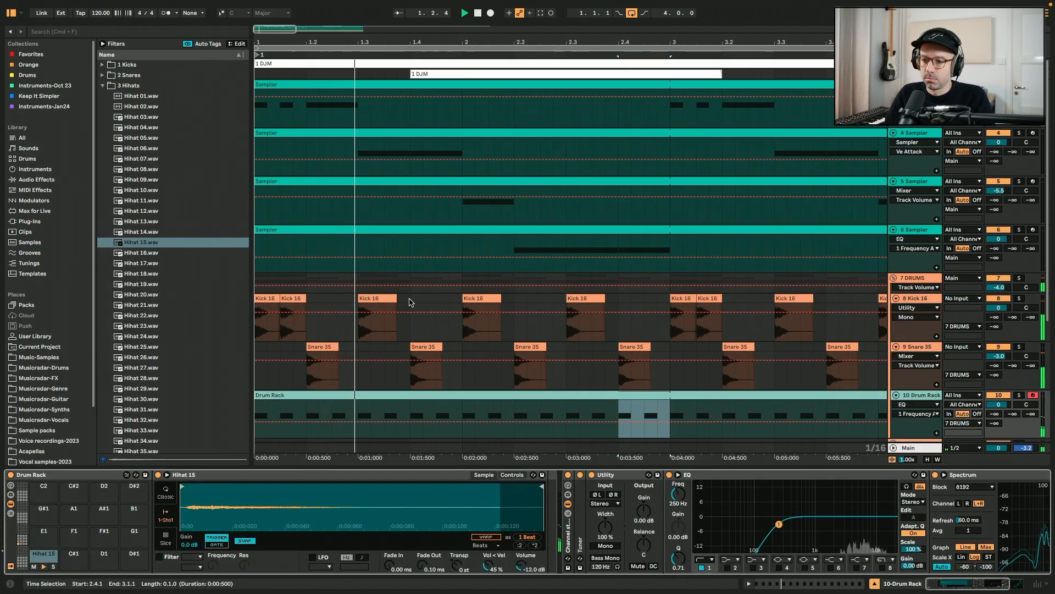
pyautogui.scroll(-3, 410, 302)
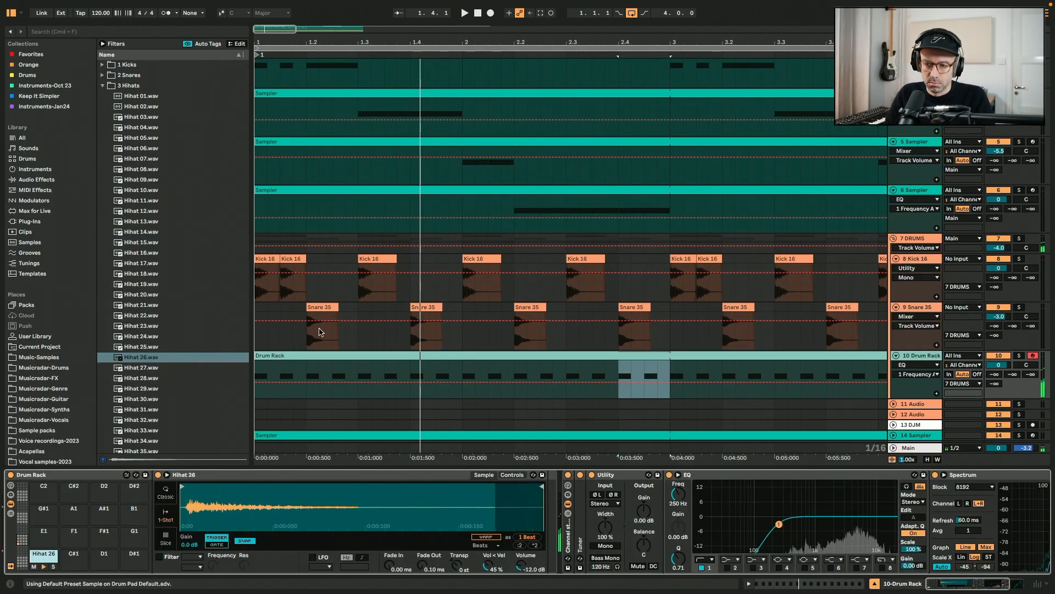
pyautogui.press('space')
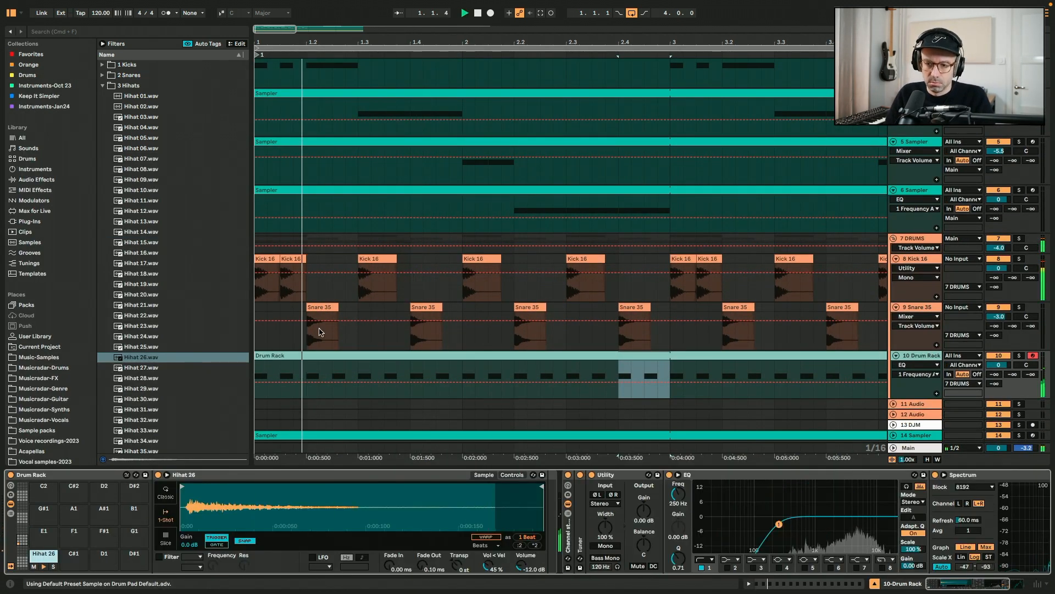
pyautogui.press('space')
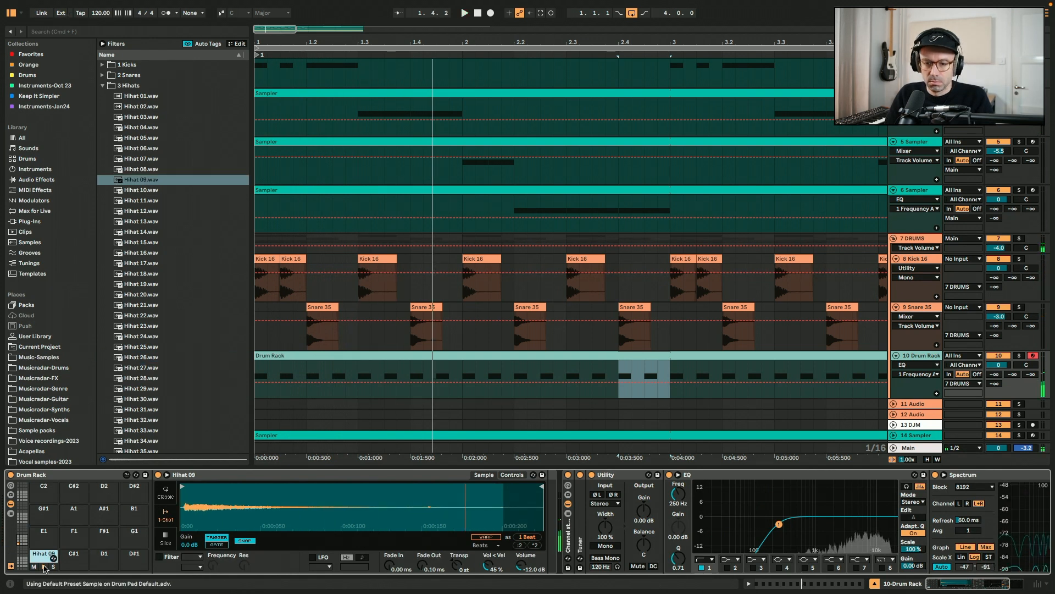
pyautogui.press('space')
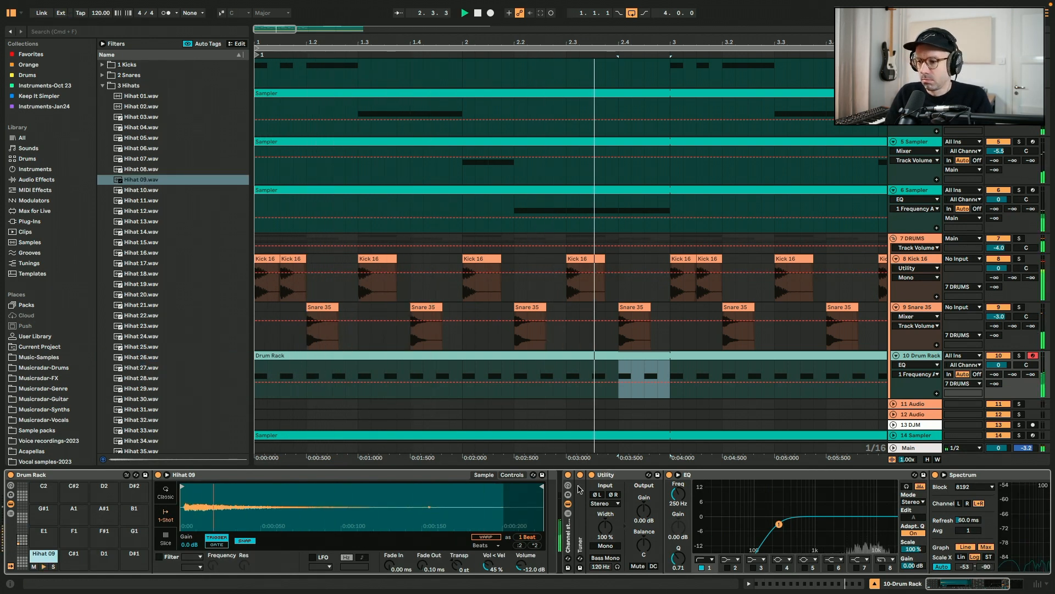
# Adjust the Utility gain on the Drum Rack track
pyautogui.click(642, 511)
pyautogui.press('Up')
pyautogui.press('Up')
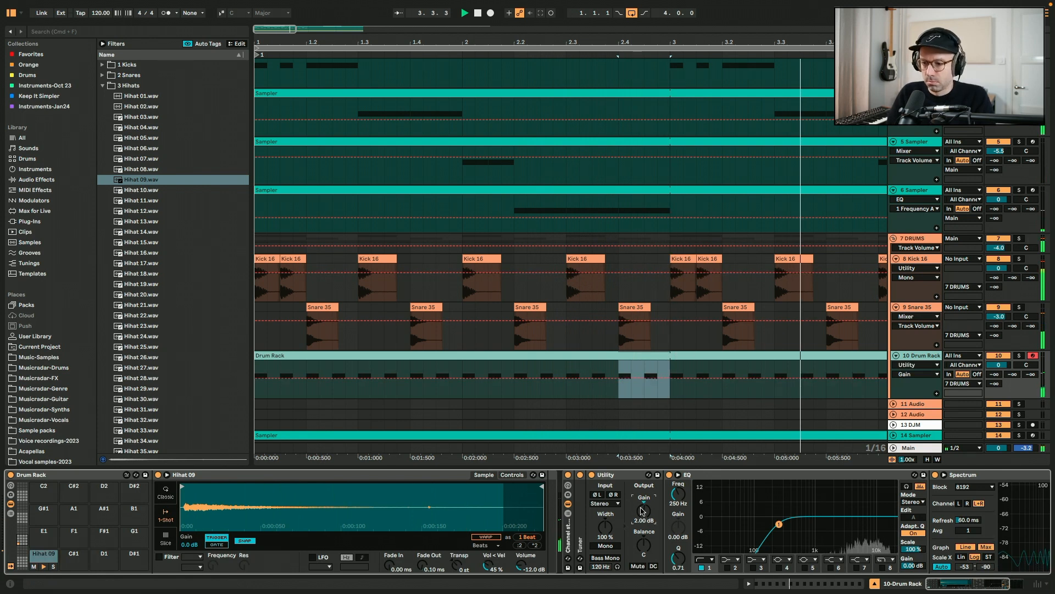
pyautogui.moveTo(642, 511); pyautogui.dragTo(641, 530)
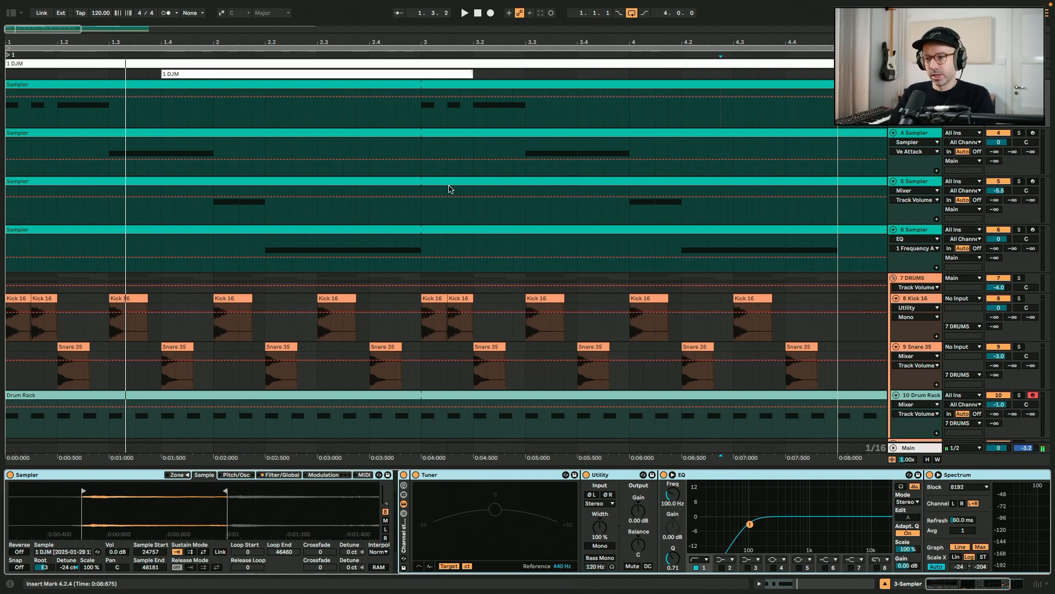
pyautogui.scroll(-3, 451, 189)
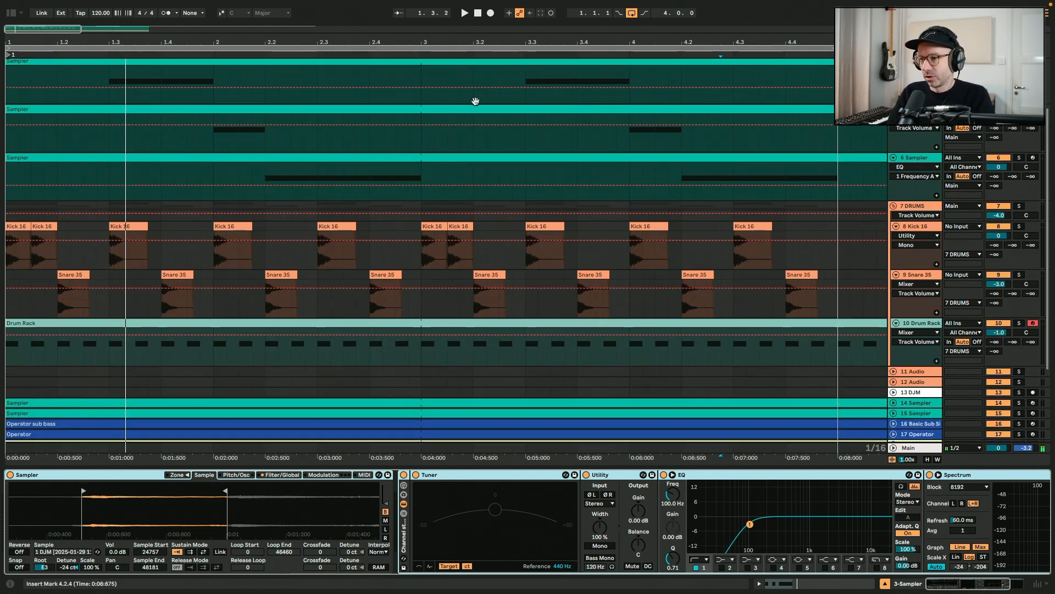
pyautogui.scroll(3, 468, 143)
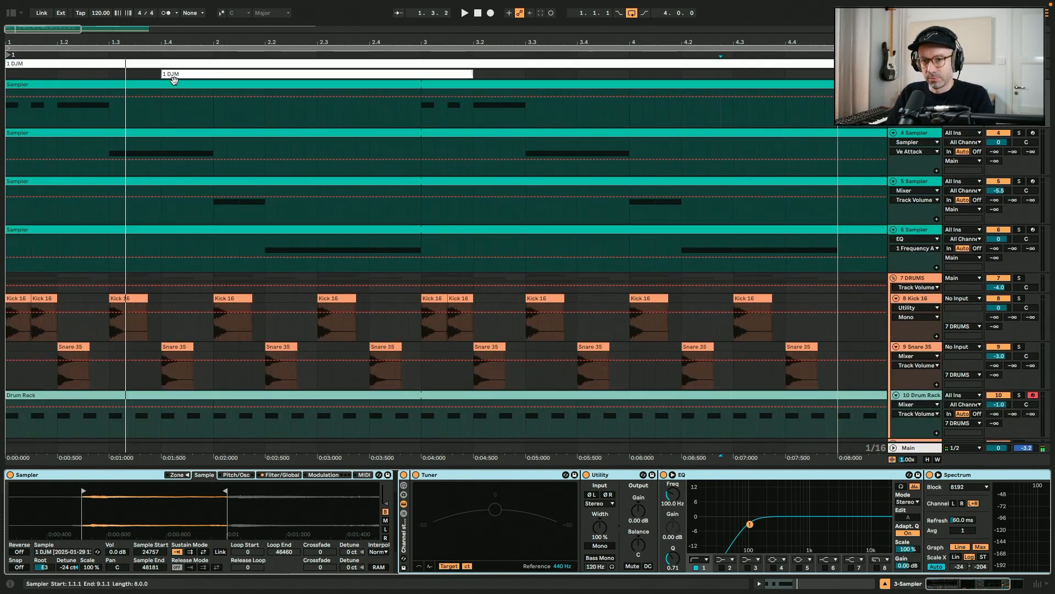
pyautogui.click(174, 85)
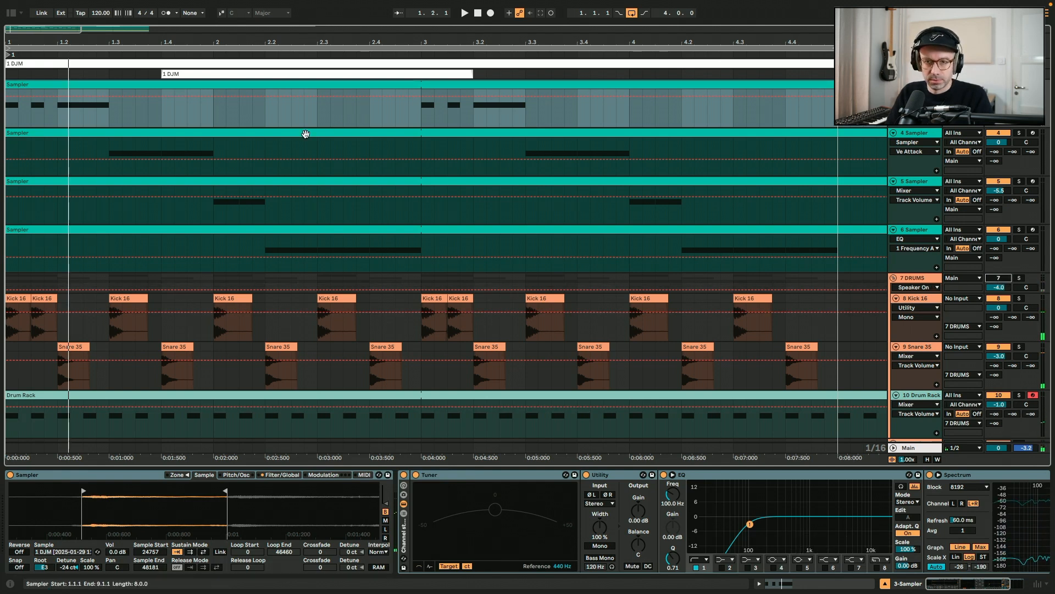
# Add an Auto Pan effect to the third vinyl Sampler track (track 6)
pyautogui.press('space')
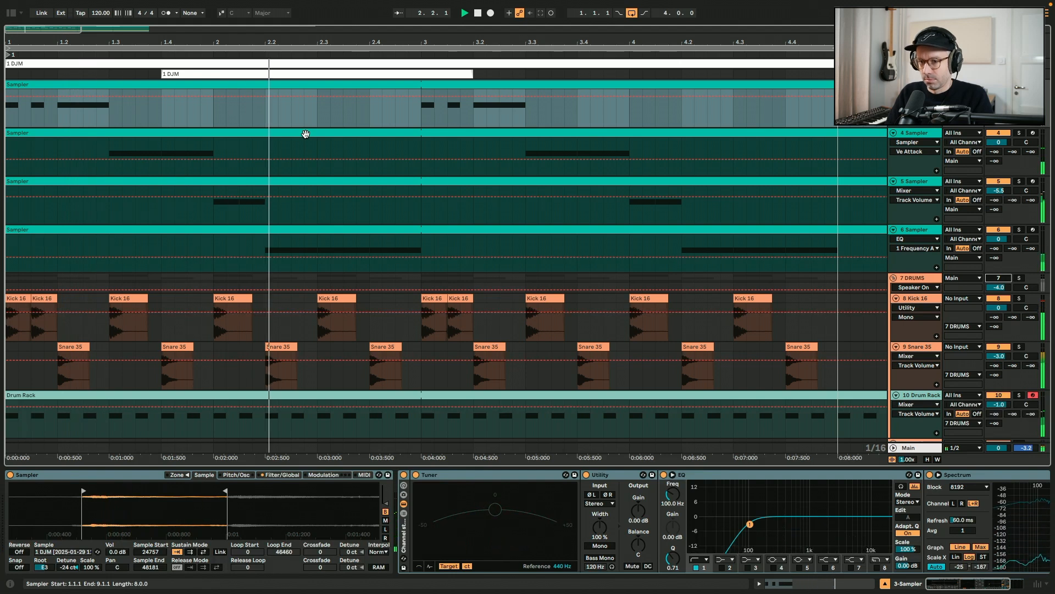
pyautogui.press('super+alt+b')
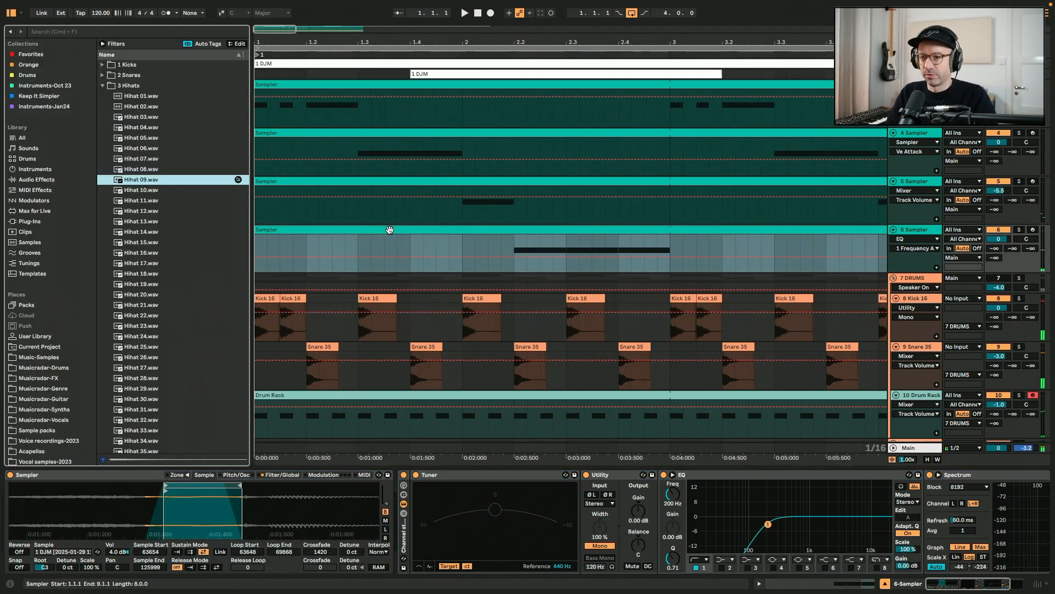
pyautogui.click(51, 180)
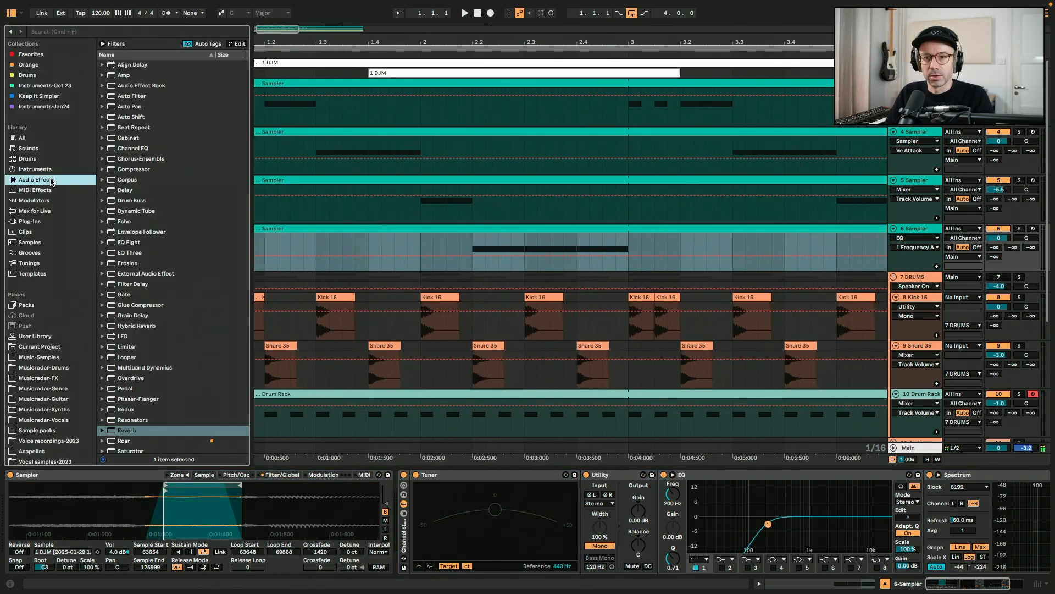
pyautogui.click(133, 107)
pyautogui.moveTo(539, 247); pyautogui.dragTo(540, 249)
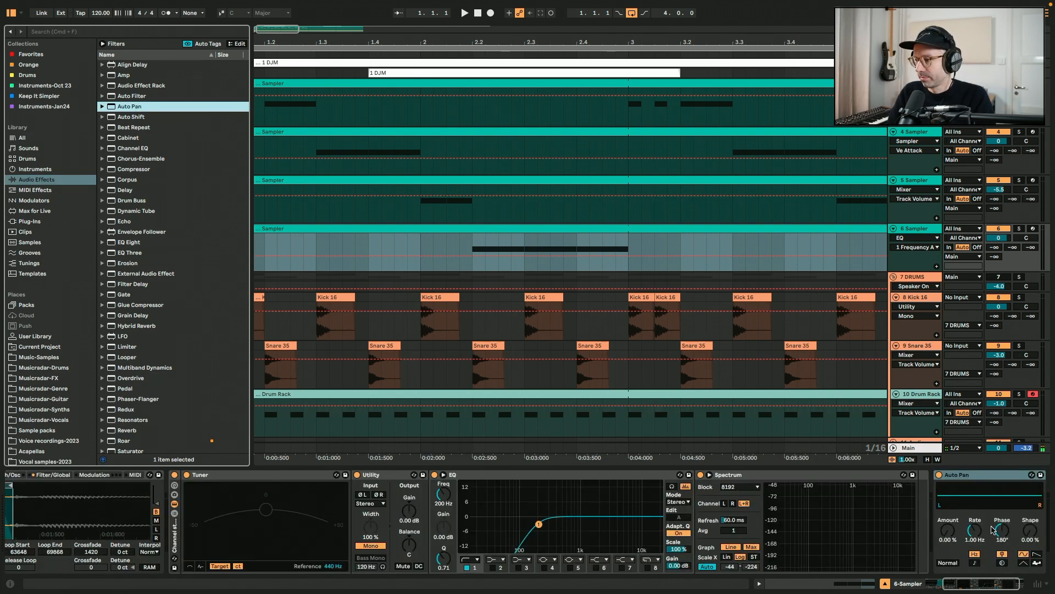
pyautogui.click(472, 246)
pyautogui.press('space')
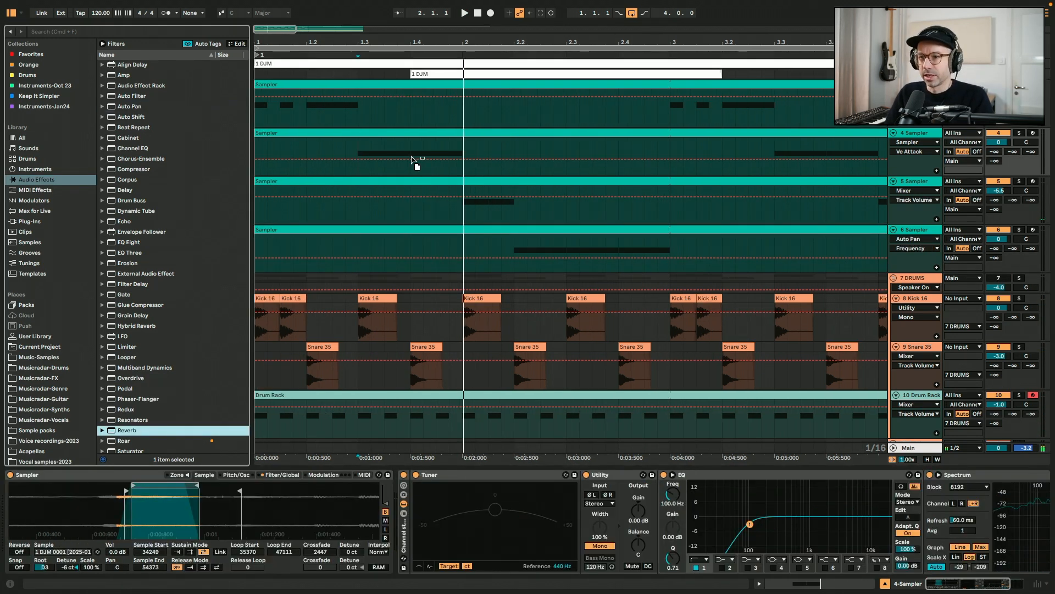
# Add a Reverb to track 4's Sampler, setting its Dry/Wet to 27% and Density to High
pyautogui.moveTo(410, 157); pyautogui.dragTo(414, 159)
pyautogui.moveTo(892, 559); pyautogui.dragTo(893, 547)
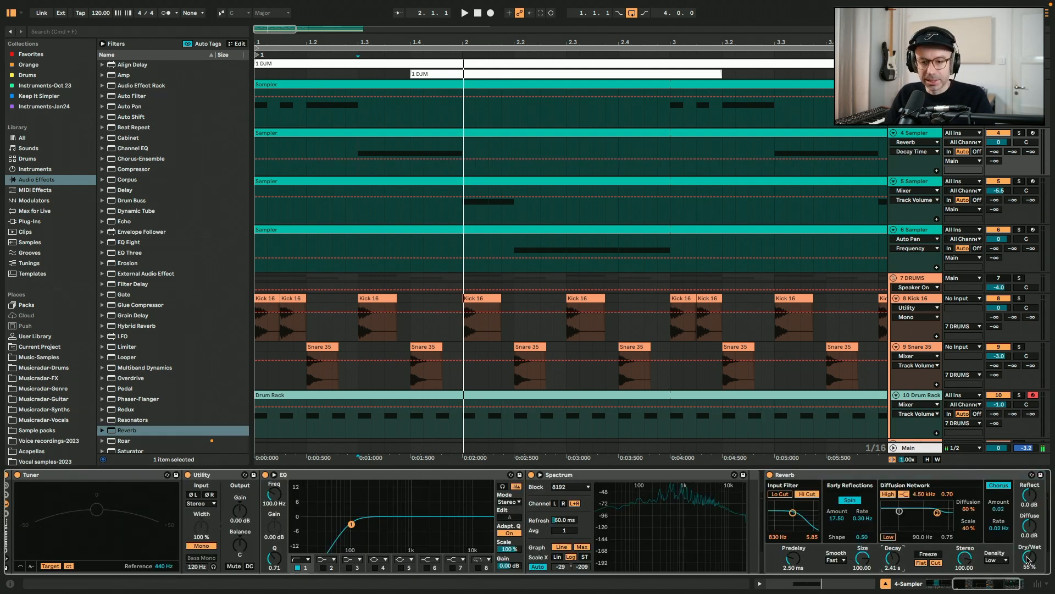
pyautogui.click(993, 553)
pyautogui.press('space')
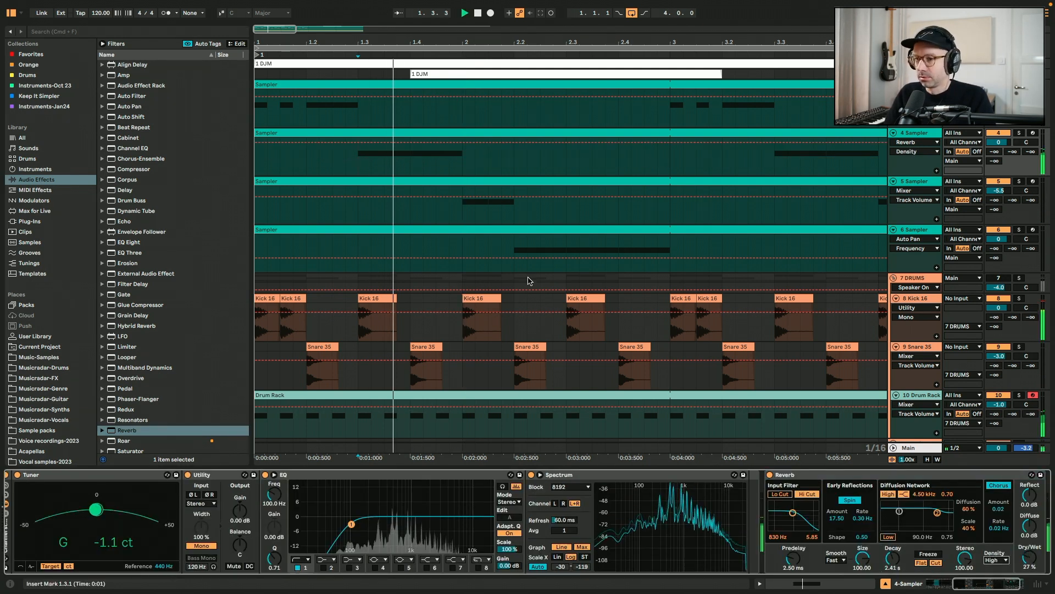
# Add a Pedal effect to the first vinyl Sampler track (track 3)
pyautogui.click(322, 82)
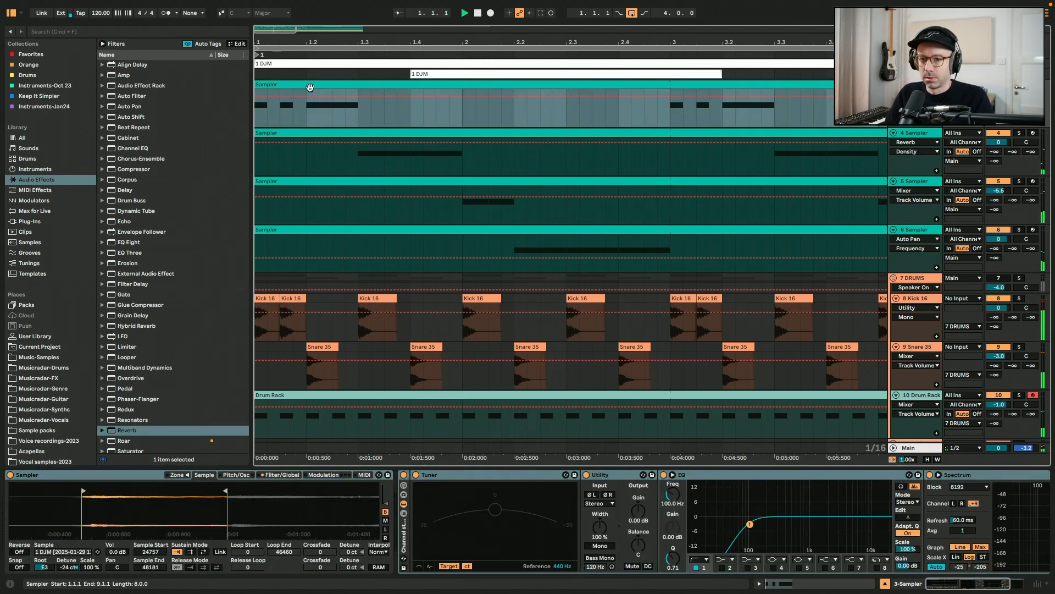
pyautogui.press('space')
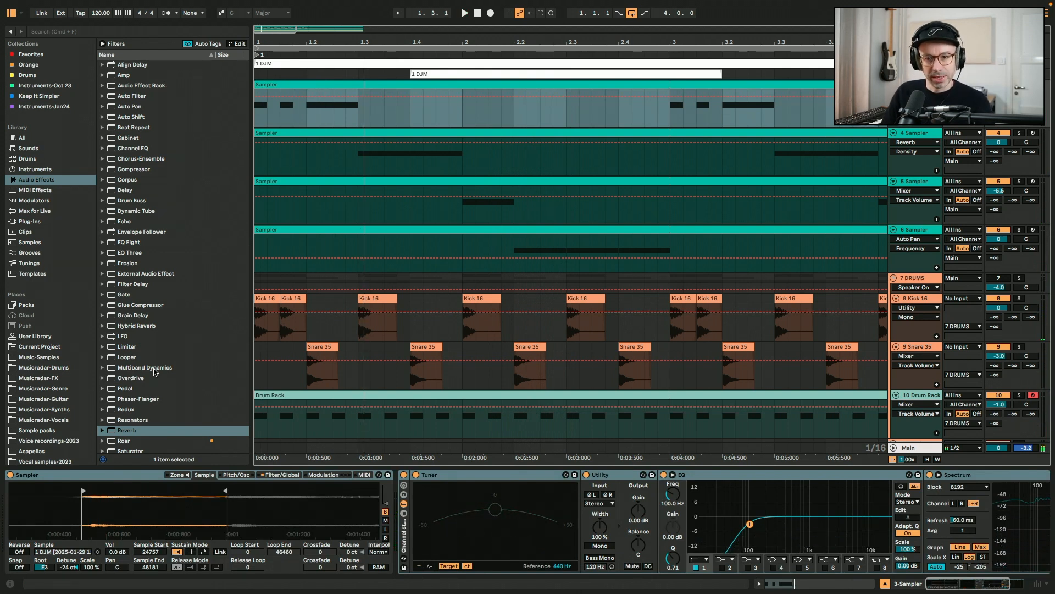
pyautogui.scroll(-1, 155, 372)
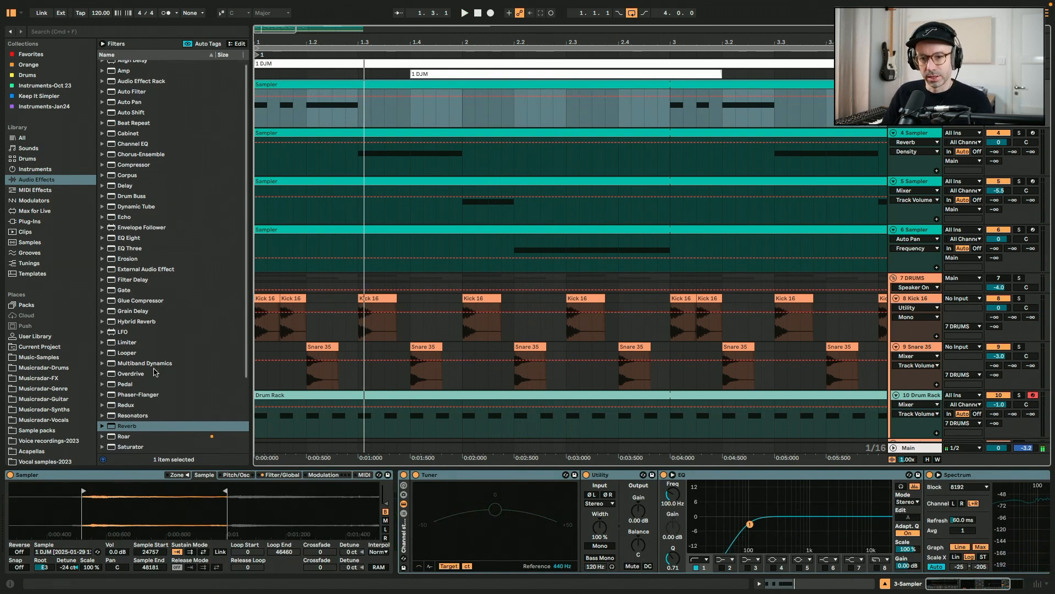
pyautogui.moveTo(128, 386); pyautogui.dragTo(334, 122)
pyautogui.press('space')
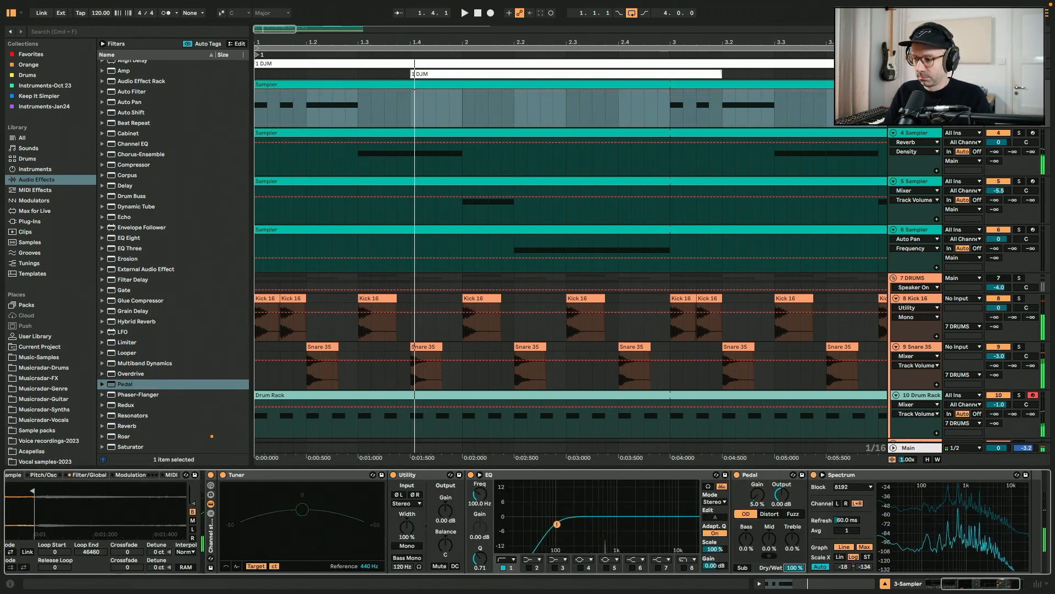
pyautogui.press('space')
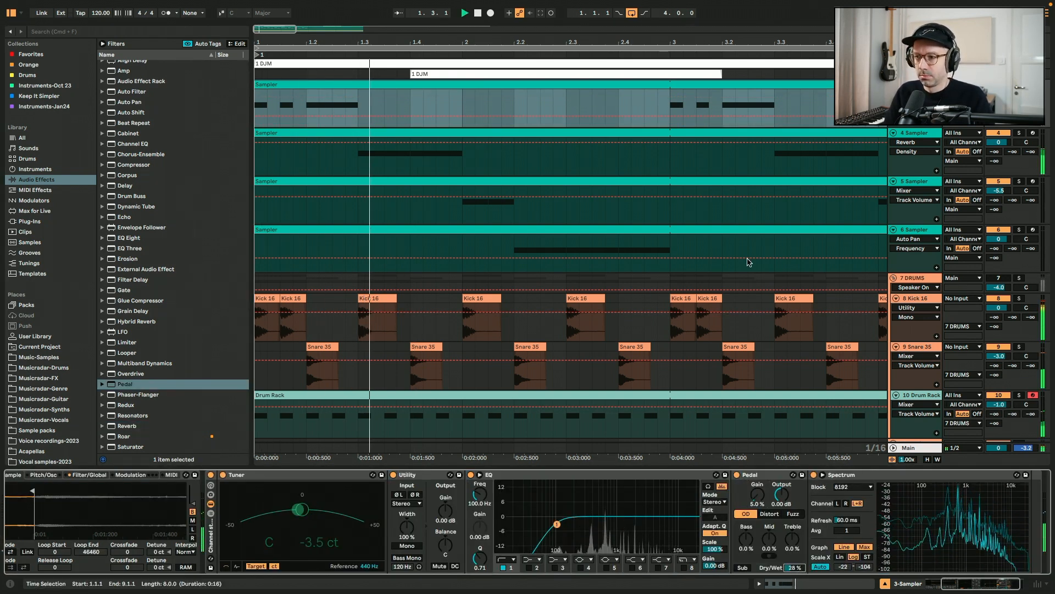
# Lower track 4's Reverb Dry/Wet to about 10% and hide the browser
pyautogui.click(713, 158)
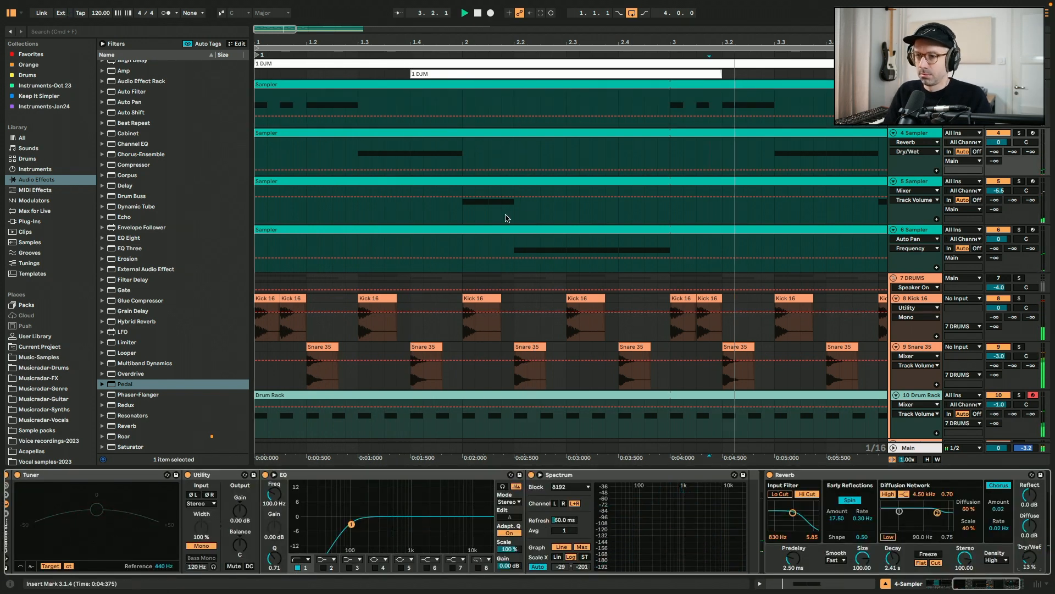
pyautogui.press('space')
pyautogui.press('space')
pyautogui.click(11, 14)
pyautogui.press('space')
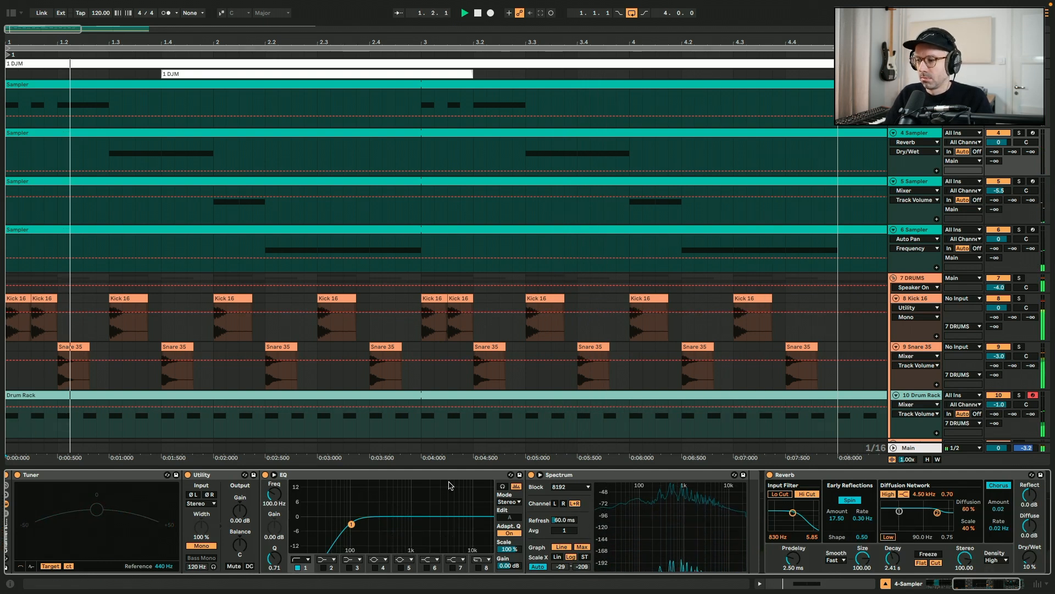
# Move the Operator sub bass (Basic Sub Sine) track up to sit directly below track 6
pyautogui.click(886, 583)
pyautogui.press('space')
pyautogui.click(910, 499)
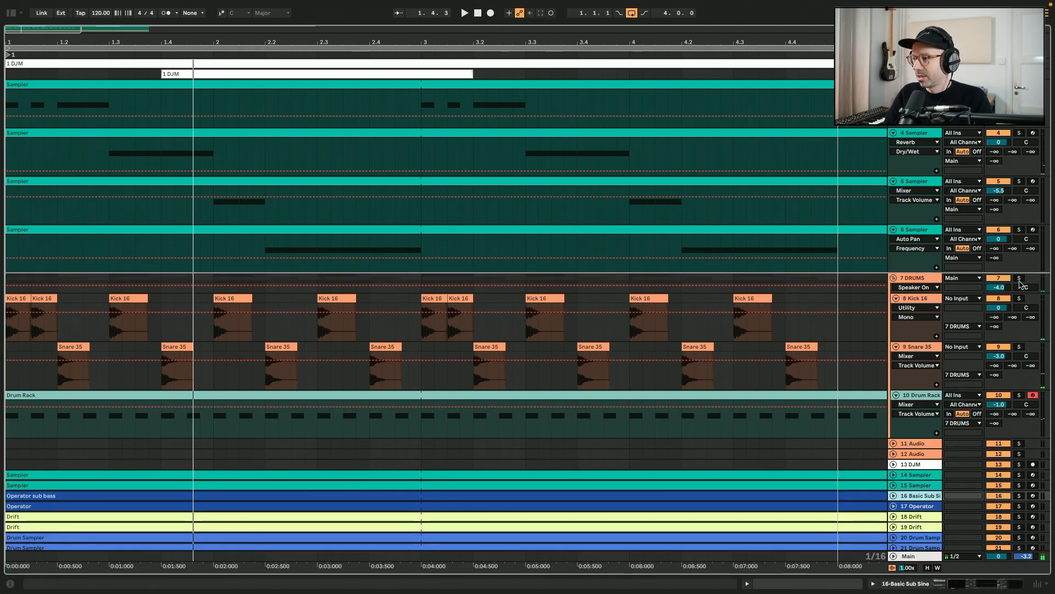
pyautogui.moveTo(1016, 281); pyautogui.dragTo(1018, 281)
pyautogui.click(893, 278)
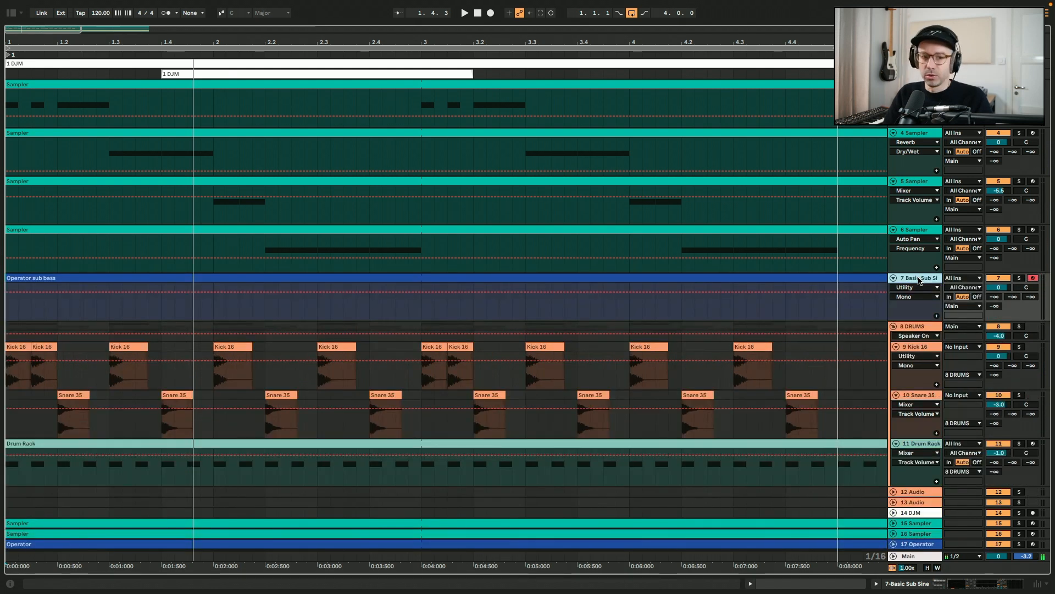
# Draw several C1 bass notes into the Operator sub bass MIDI clip across the two bars
pyautogui.click(958, 587)
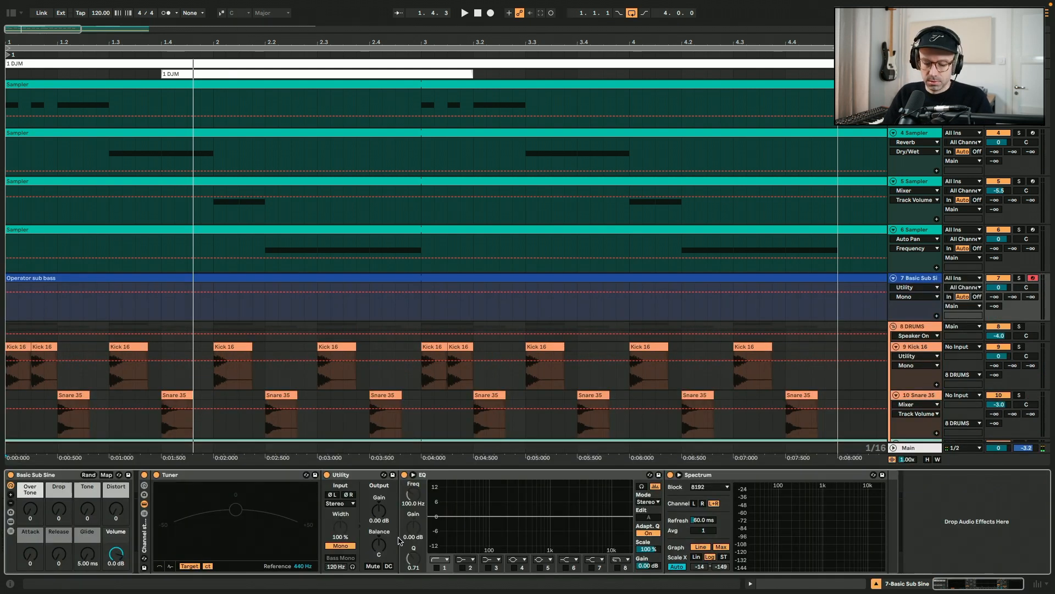
pyautogui.doubleClick(479, 309)
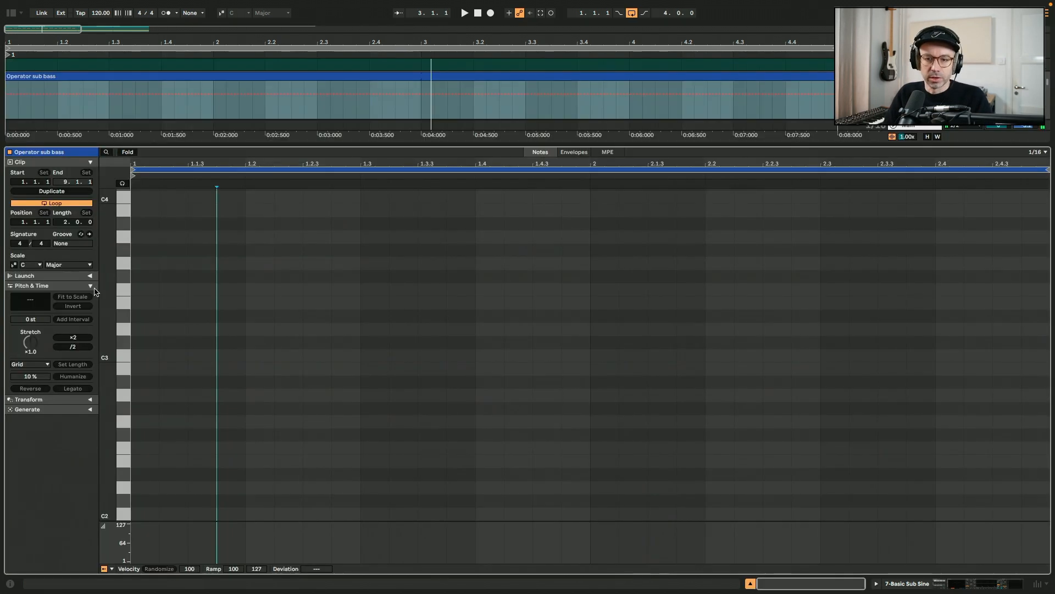
pyautogui.moveTo(137, 498); pyautogui.dragTo(242, 498)
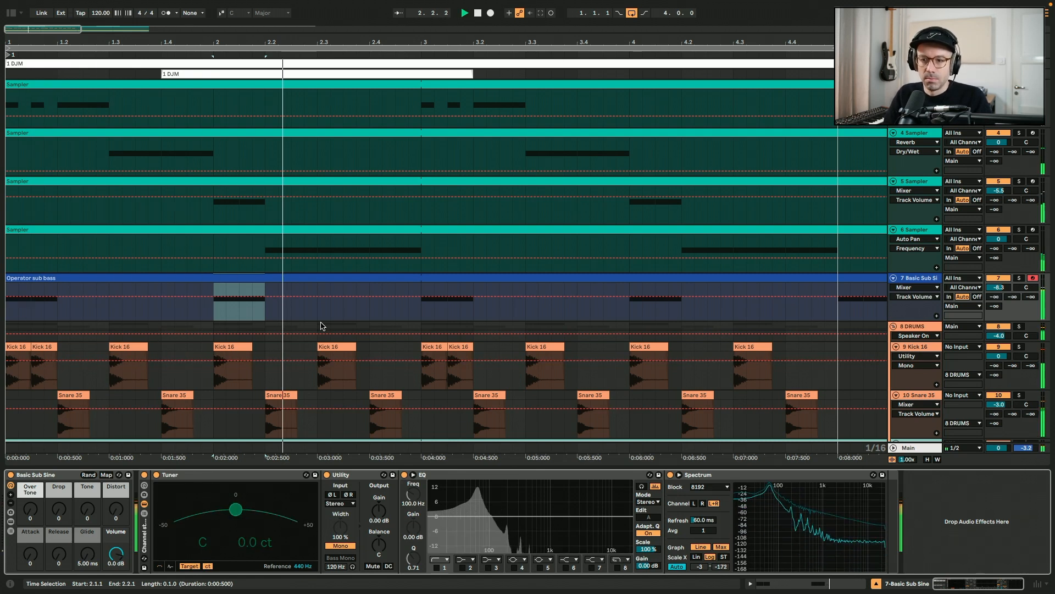
pyautogui.hotkey('shift', 'Tab')
pyautogui.doubleClick(382, 497)
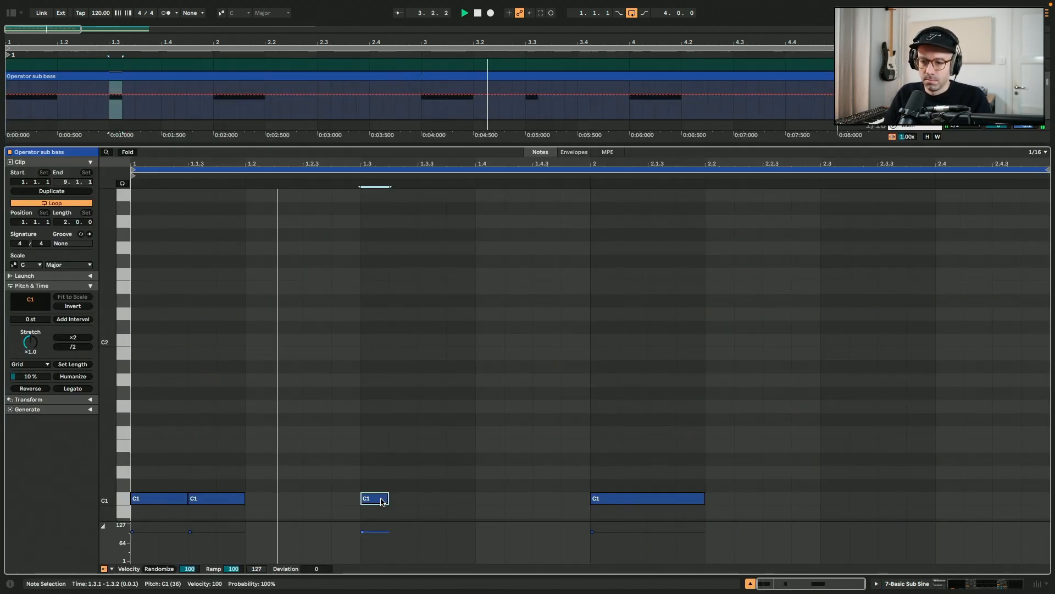
pyautogui.doubleClick(920, 499)
pyautogui.moveTo(920, 500); pyautogui.dragTo(877, 496)
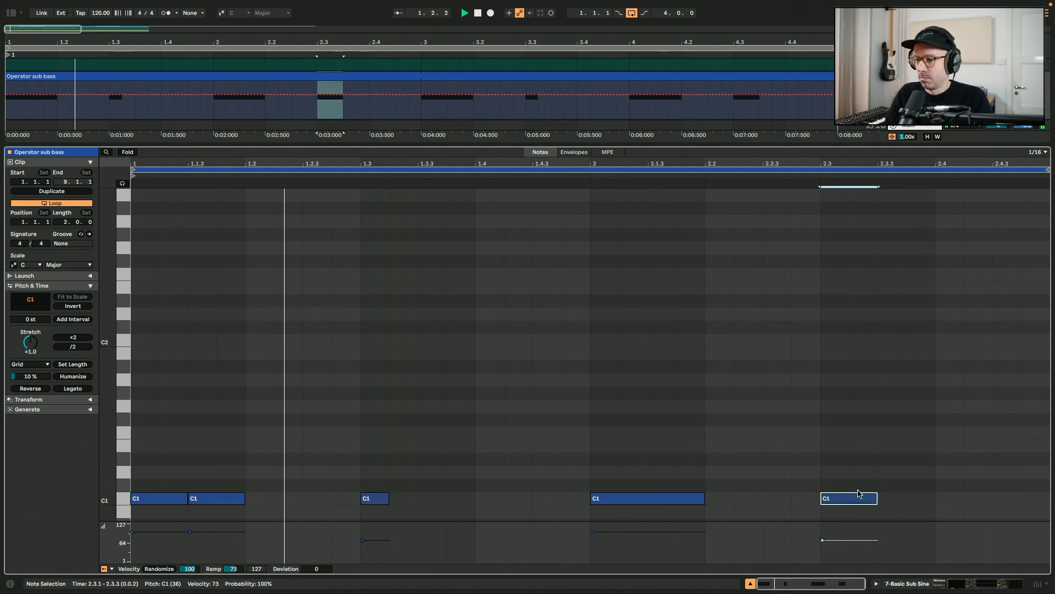
pyautogui.hotkey('shift', 'Tab')
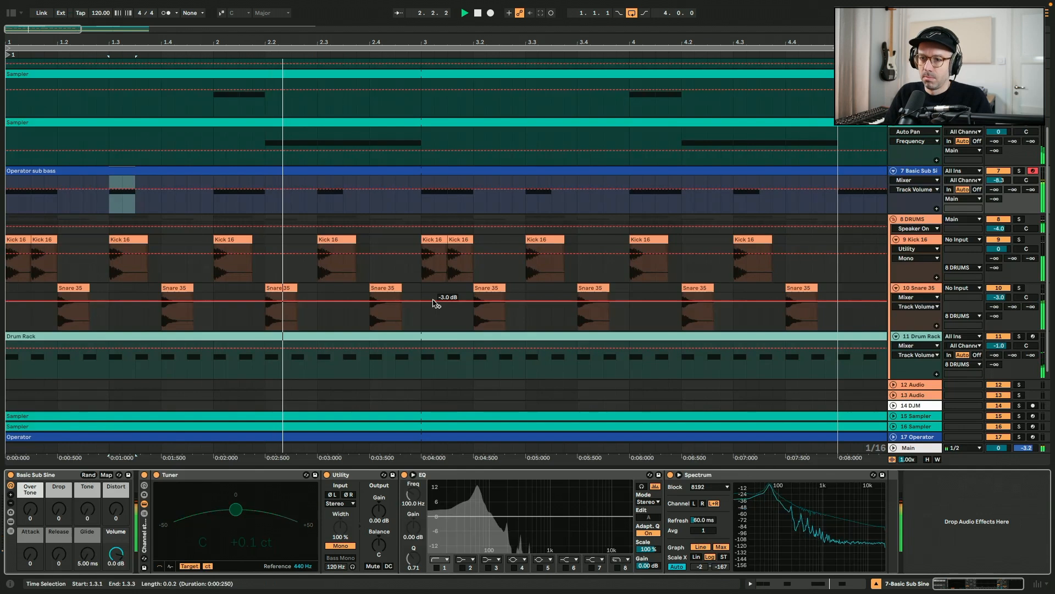
pyautogui.scroll(3, 435, 301)
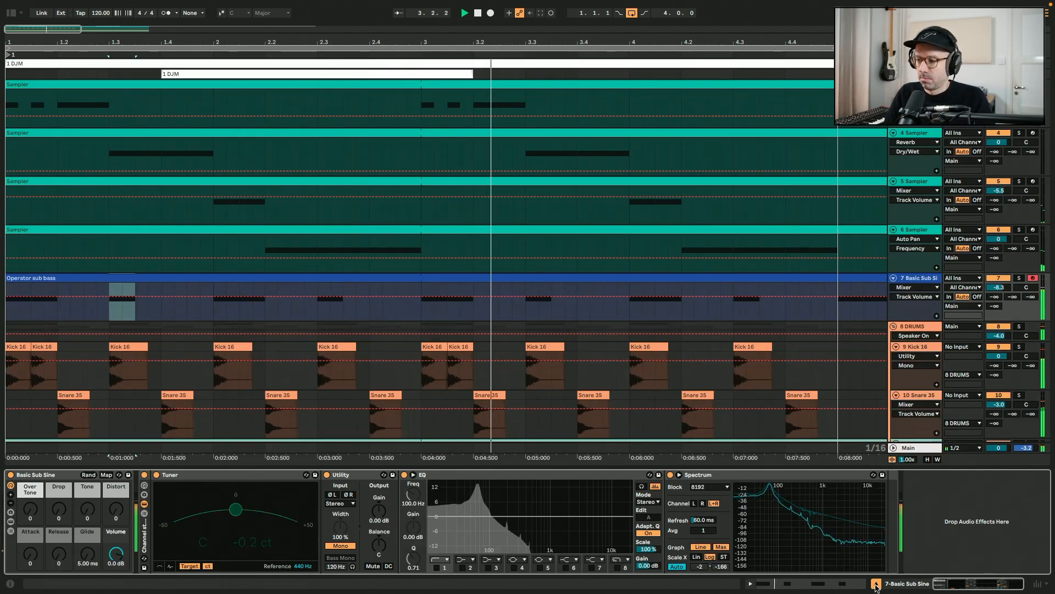
# Try transposing the first Sampler clip's notes from G2 down to C2 and back
pyautogui.hotkey('ctrl', 'alt', 'l')
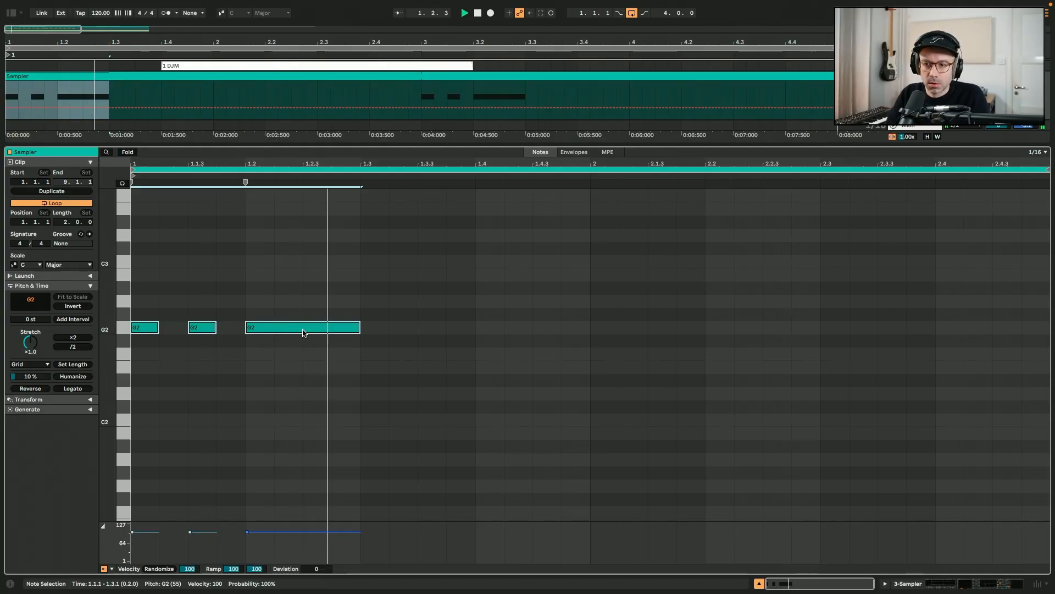
pyautogui.moveTo(303, 332); pyautogui.dragTo(301, 427)
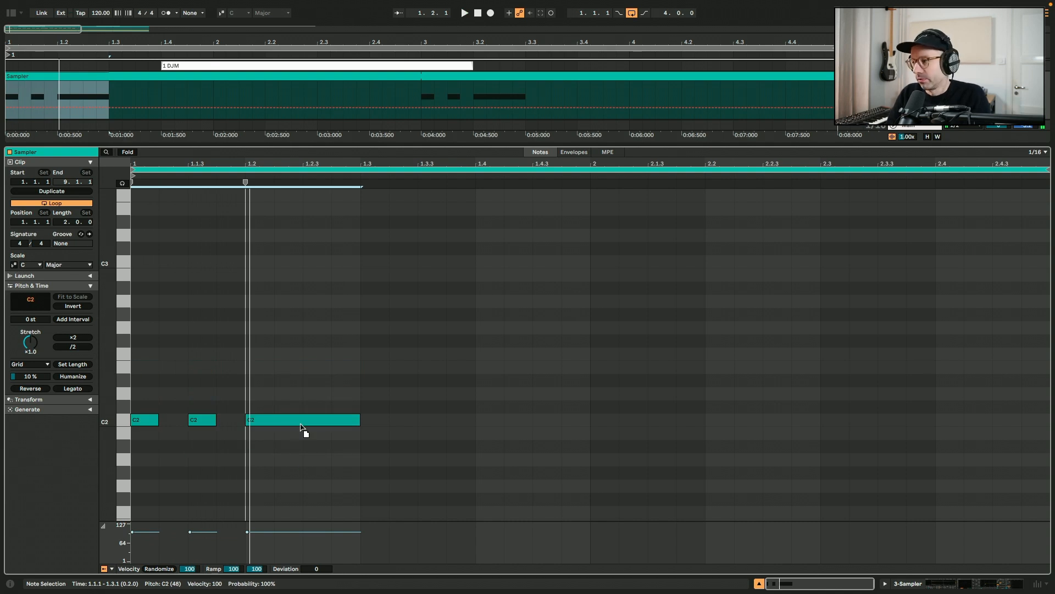
pyautogui.moveTo(300, 426); pyautogui.dragTo(317, 328)
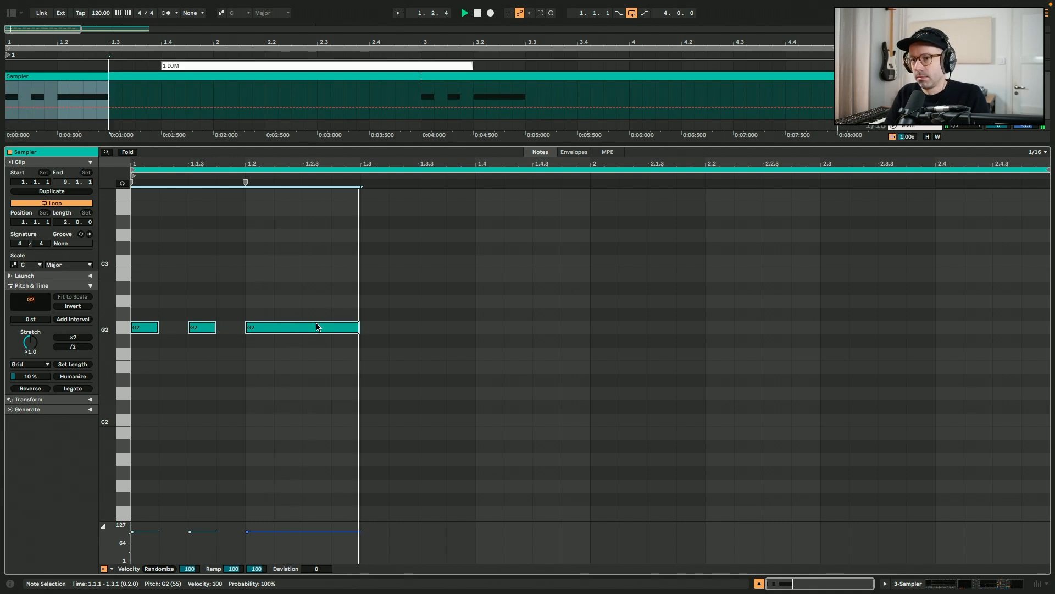
# Deactivate the second D3 note in track 5's Sampler clip
pyautogui.hotkey('shift', 'Tab')
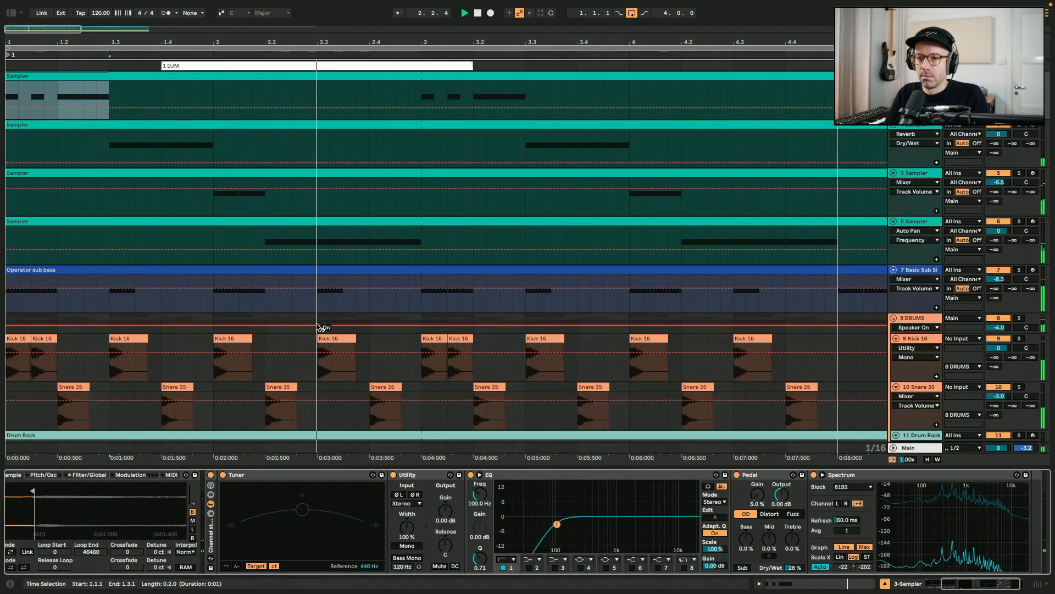
pyautogui.doubleClick(342, 172)
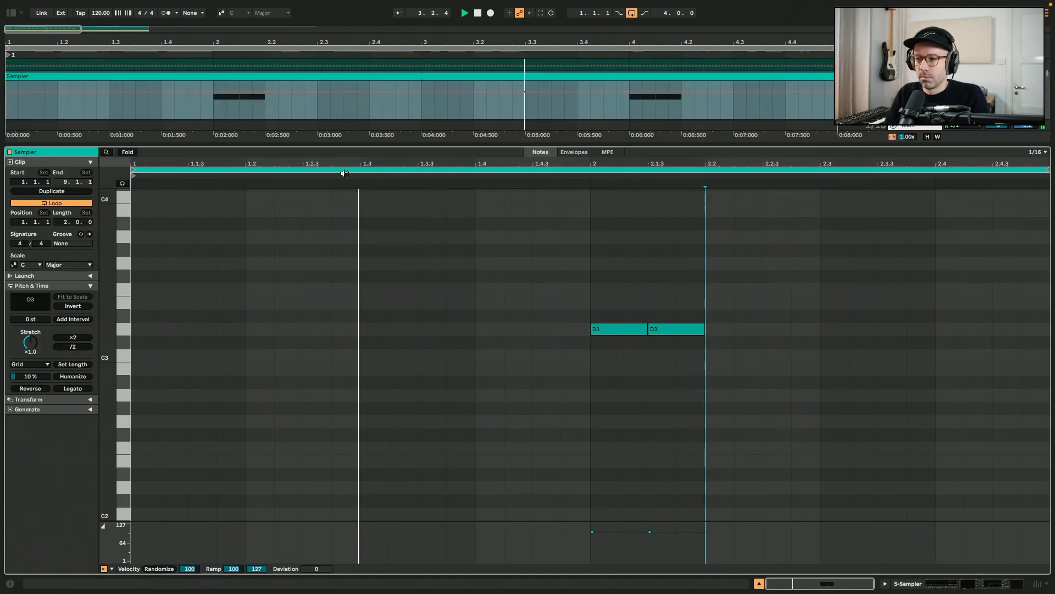
pyautogui.click(679, 331)
pyautogui.press('space')
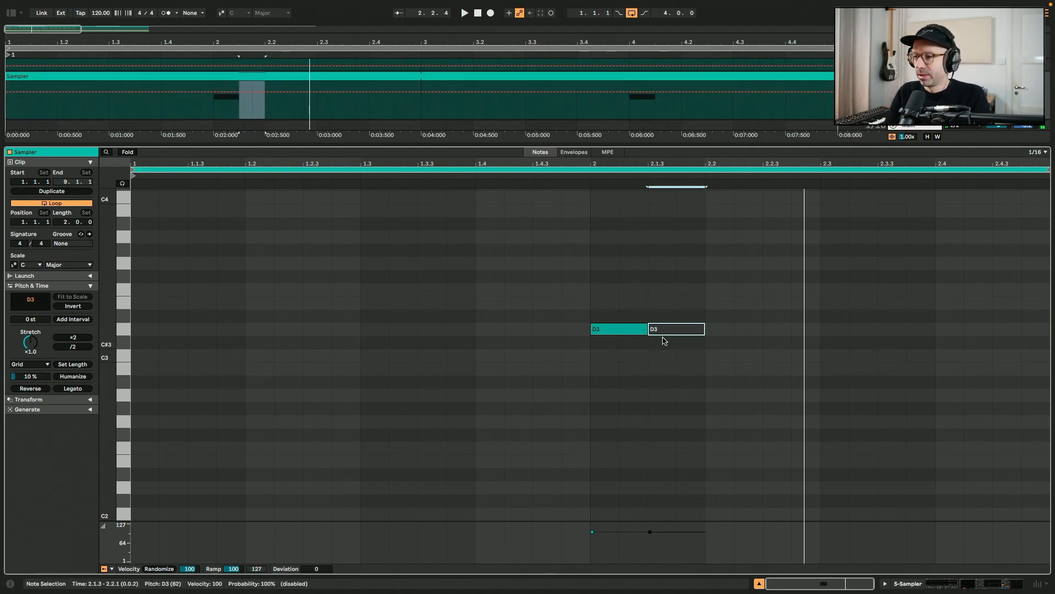
# Lengthen the first D3 note in track 5's clip to span to beat 2.2
pyautogui.hotkey('shift', 'Tab')
pyautogui.scroll(4, 292, 217)
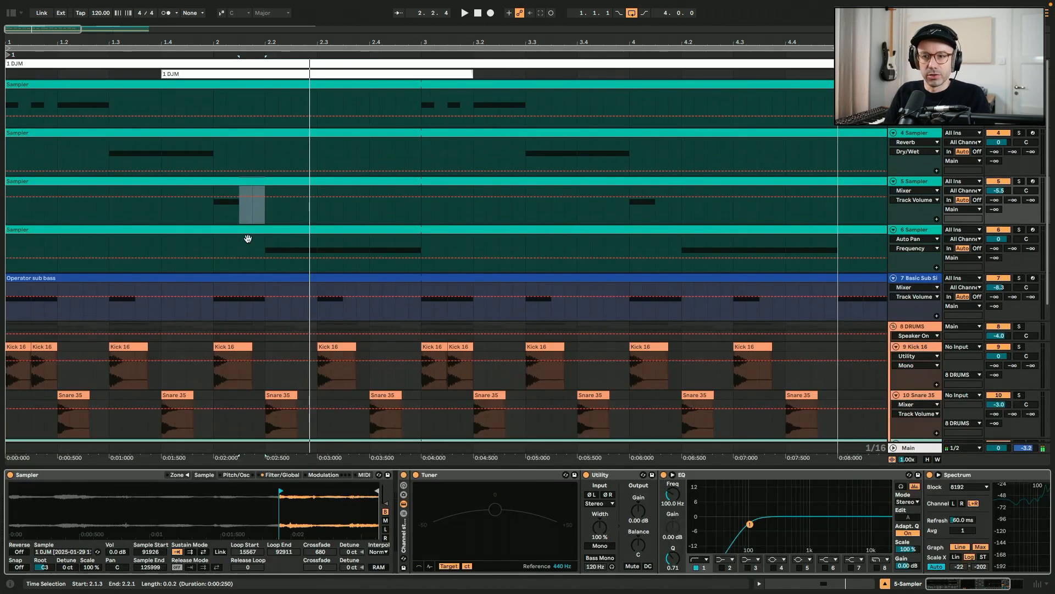
pyautogui.click(208, 219)
pyautogui.press('space')
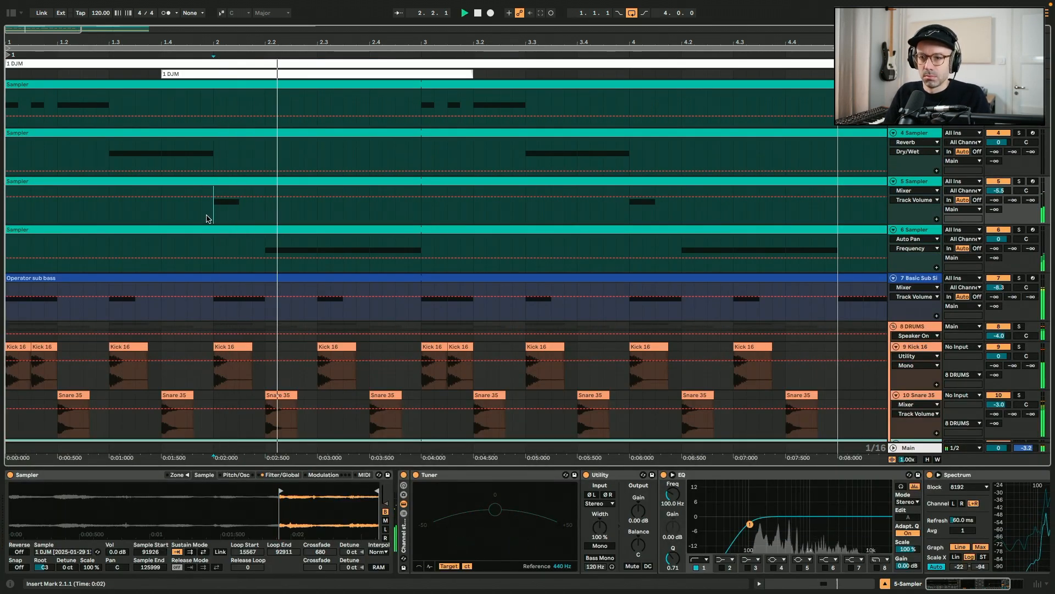
pyautogui.press('space')
pyautogui.hotkey('shift', 'Tab')
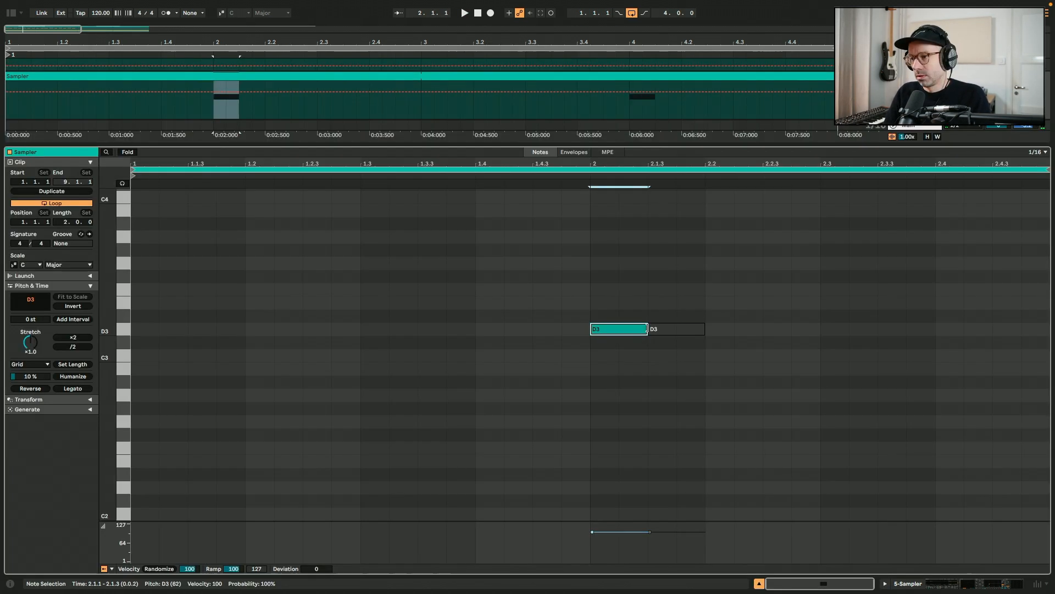
pyautogui.moveTo(648, 328); pyautogui.dragTo(710, 328)
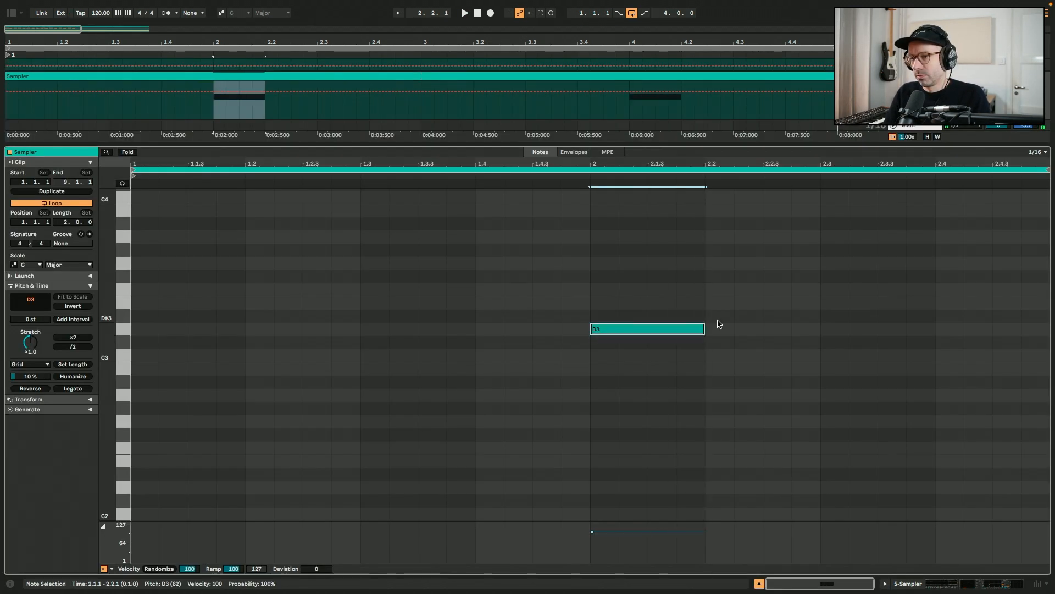
pyautogui.hotkey('shift', 'Tab')
pyautogui.press('space')
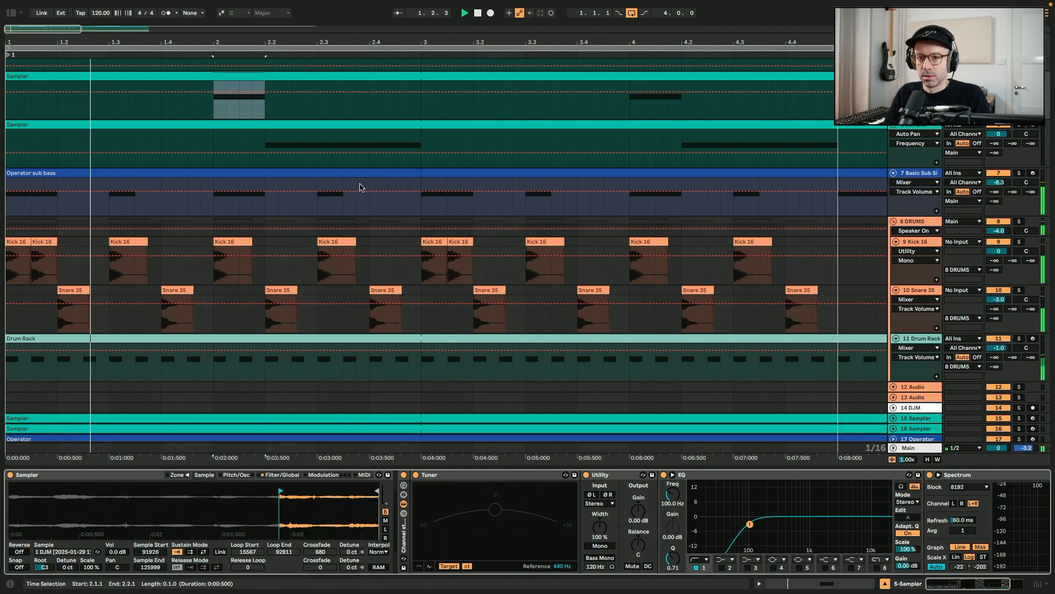
pyautogui.scroll(3, 360, 186)
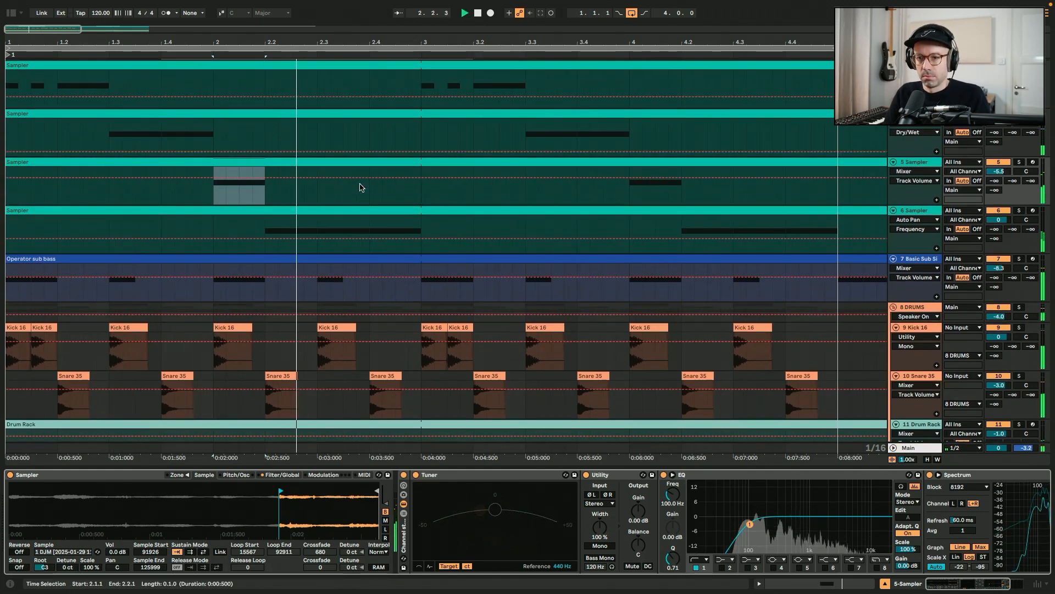
pyautogui.press('space')
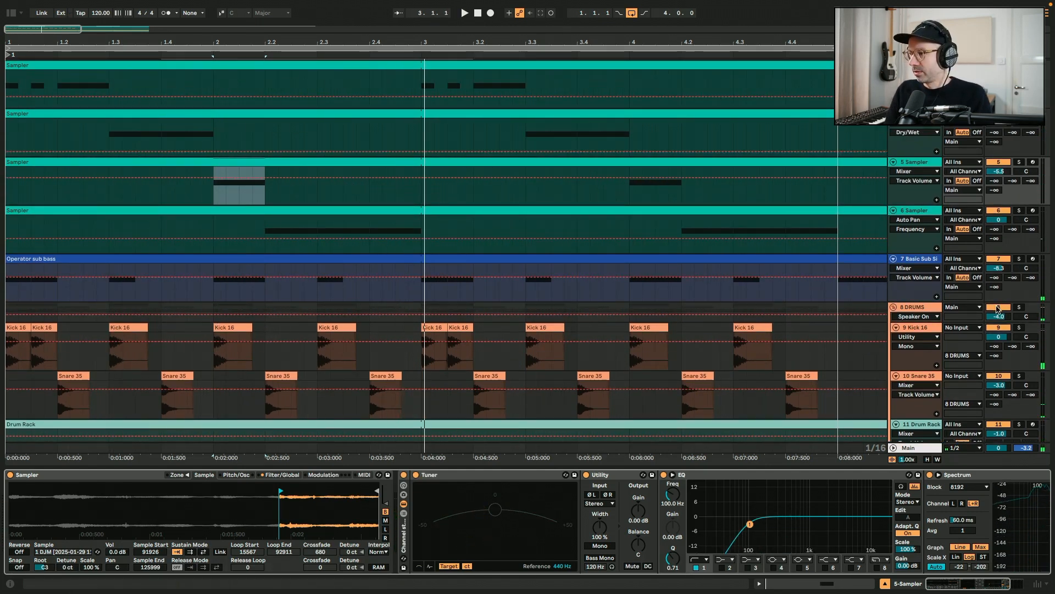
# Play the arrangement from bar 2 to audition the chopped sampler parts against the drums and bass
pyautogui.click(214, 203)
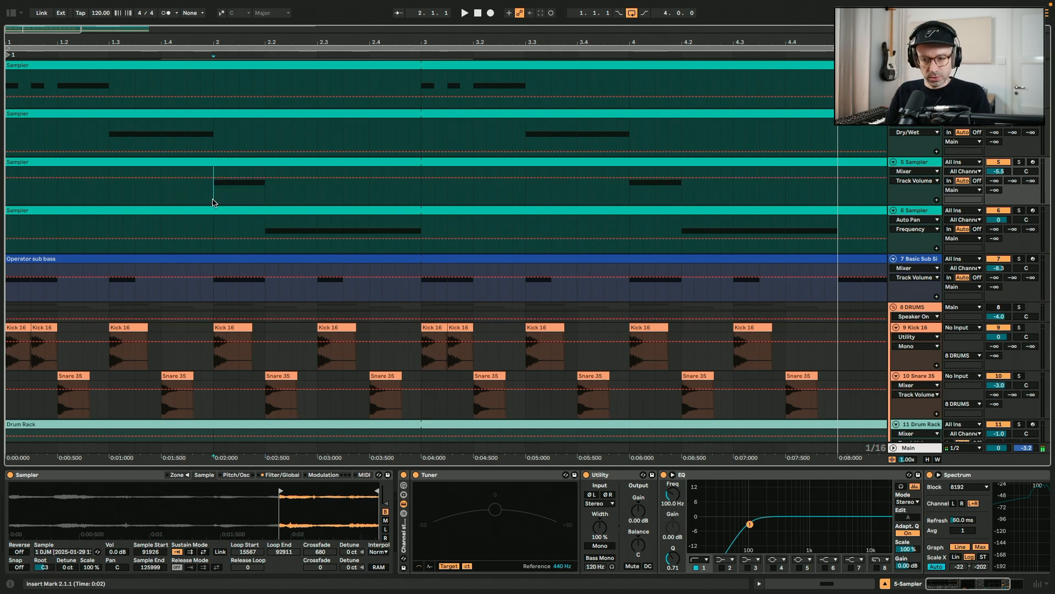
pyautogui.press('space')
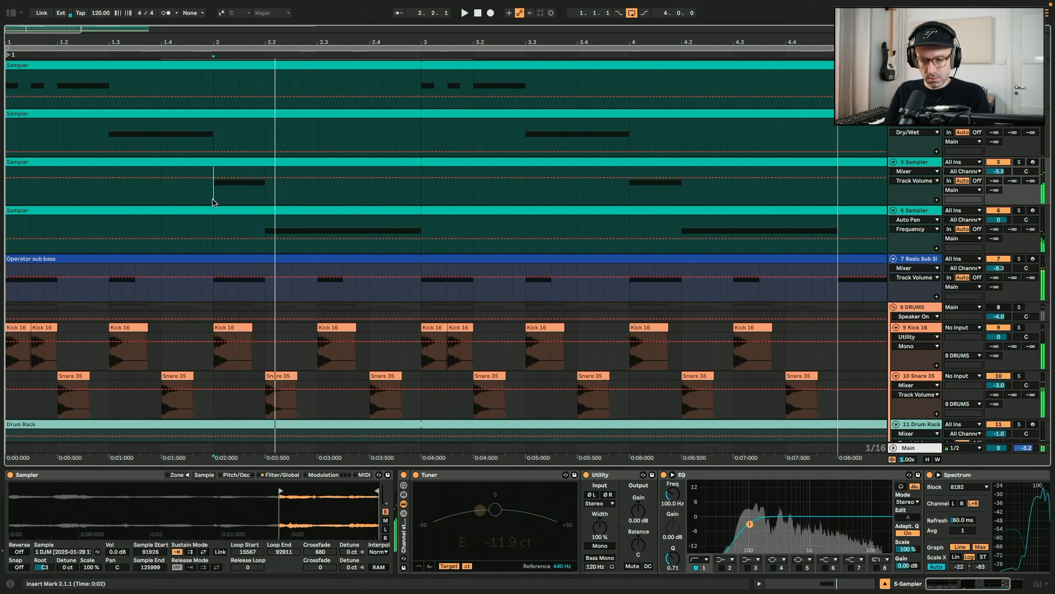
pyautogui.press('space')
pyautogui.press('space')
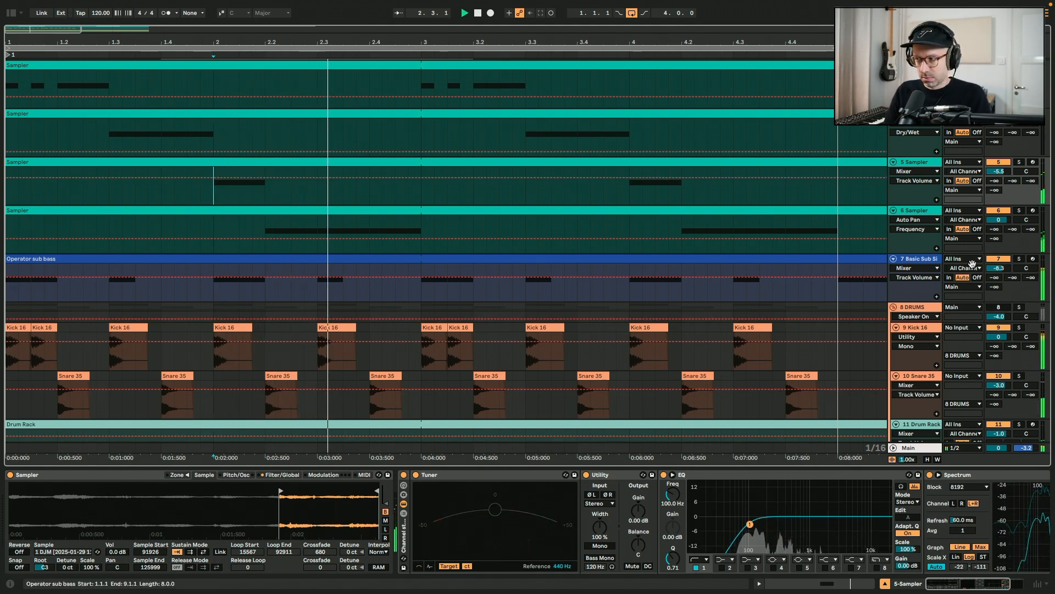
pyautogui.press('space')
pyautogui.click(998, 307)
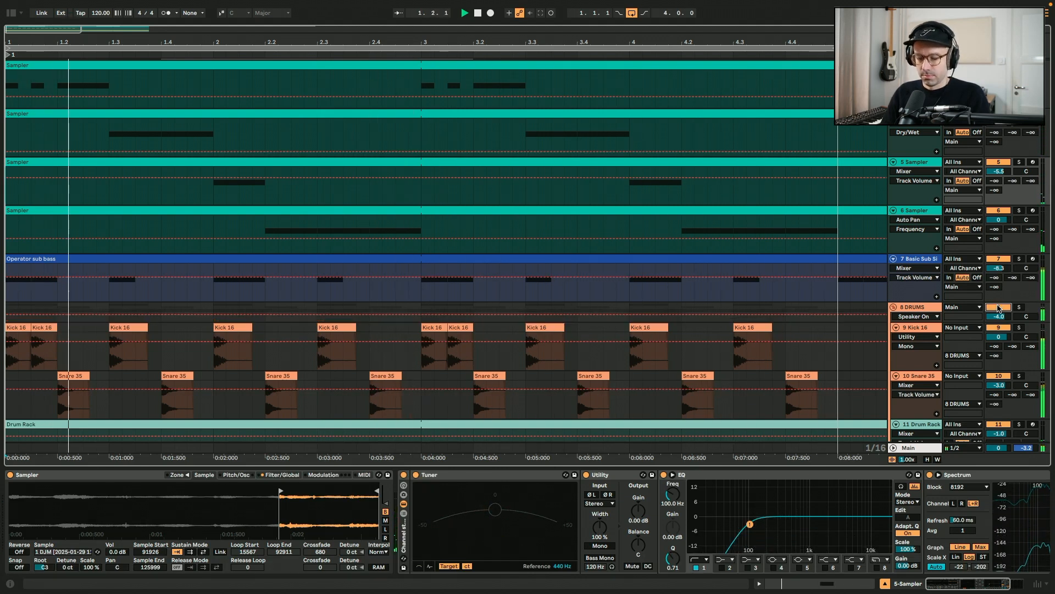
# Move the kicks on beat 3 of each bar an eighth note later, to 2.3.3 and 4.3.3, and play it back
pyautogui.click(887, 584)
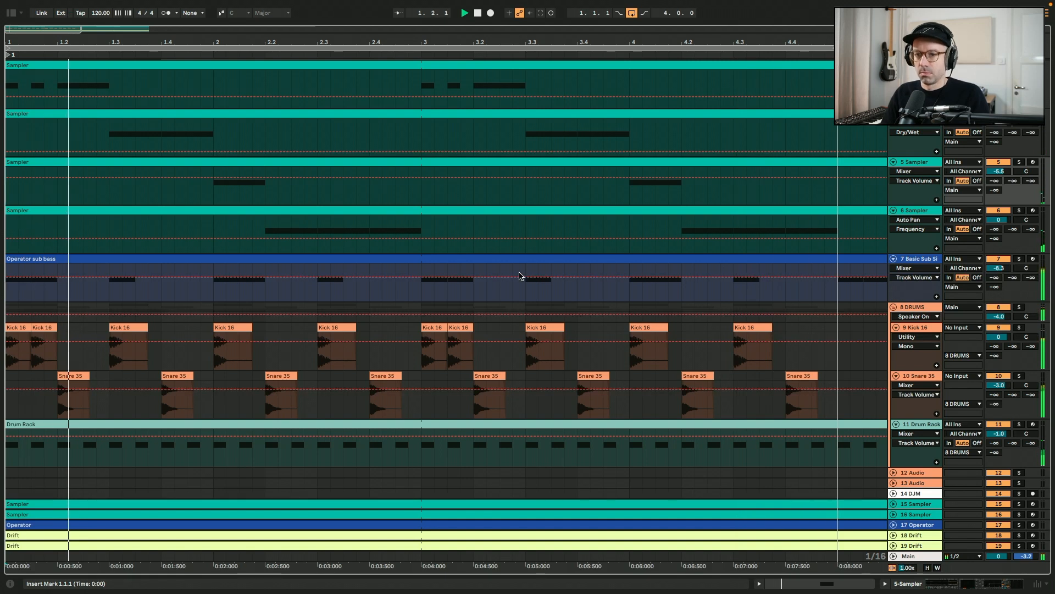
pyautogui.moveTo(332, 330); pyautogui.dragTo(775, 331)
pyautogui.press('space')
# Open the Operator sub bass clip and move its note at 2.3 an eighth later to 2.3.3, then play it back
pyautogui.doubleClick(760, 259)
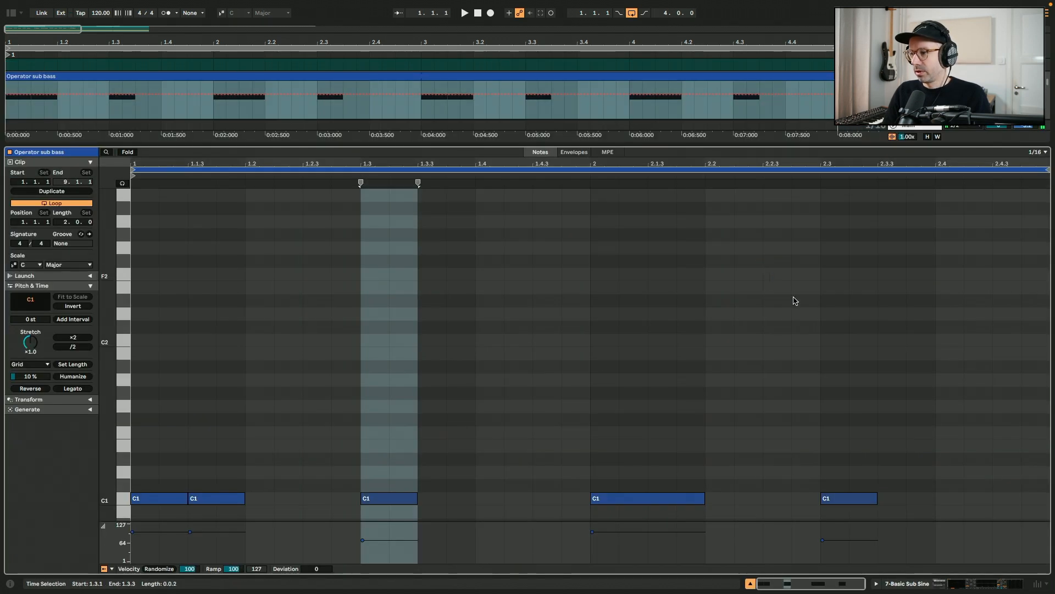
pyautogui.moveTo(846, 497); pyautogui.dragTo(894, 501)
pyautogui.hotkey('shift', 'Tab')
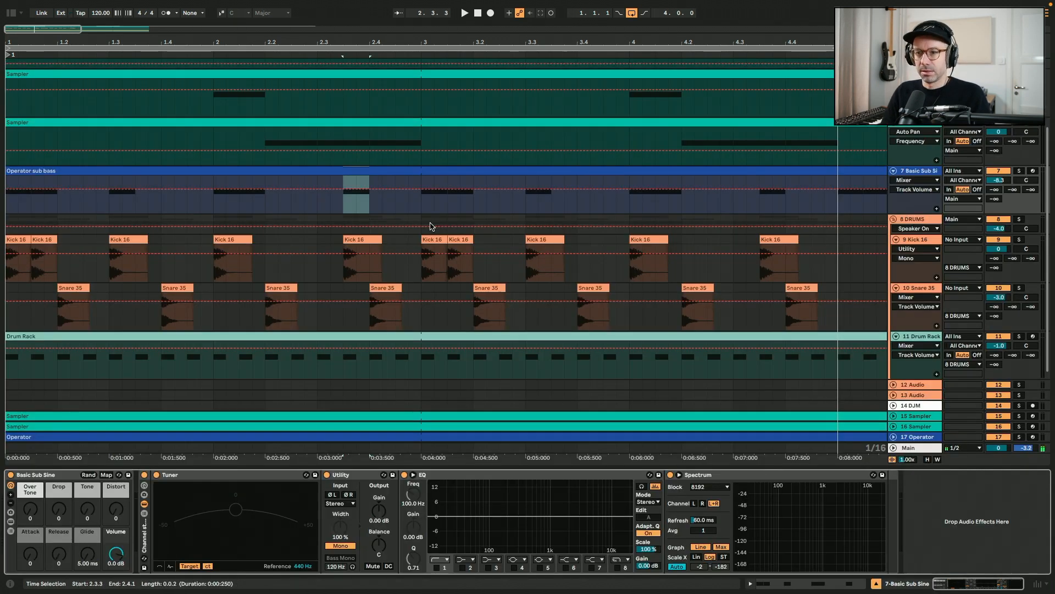
pyautogui.press('space')
# Play the arrangement back from beat 2.2 to check the shifted kick and bass
pyautogui.scroll(3, 431, 225)
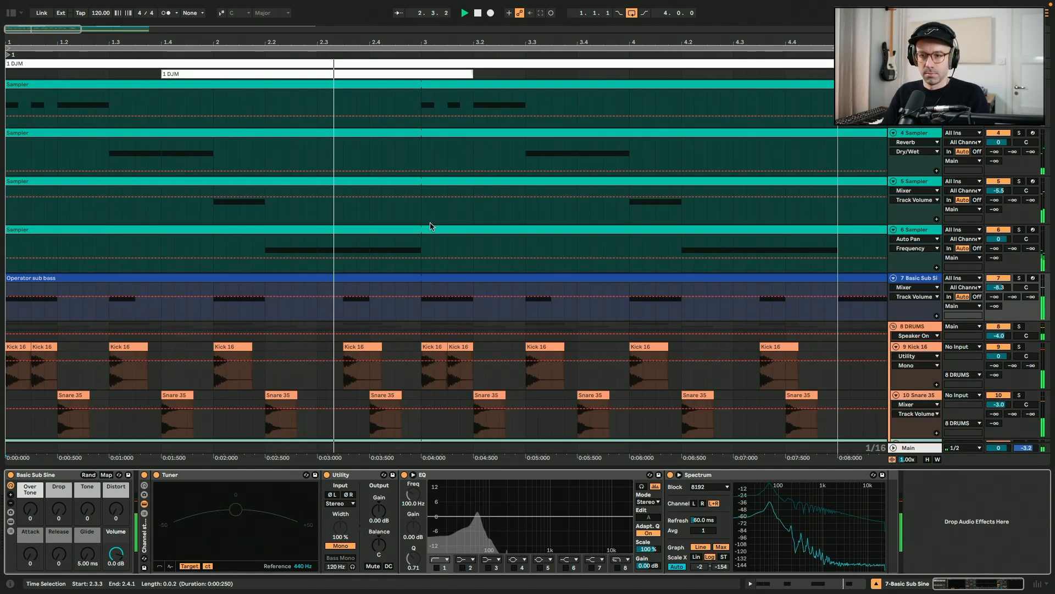
pyautogui.click(270, 317)
pyautogui.press('space')
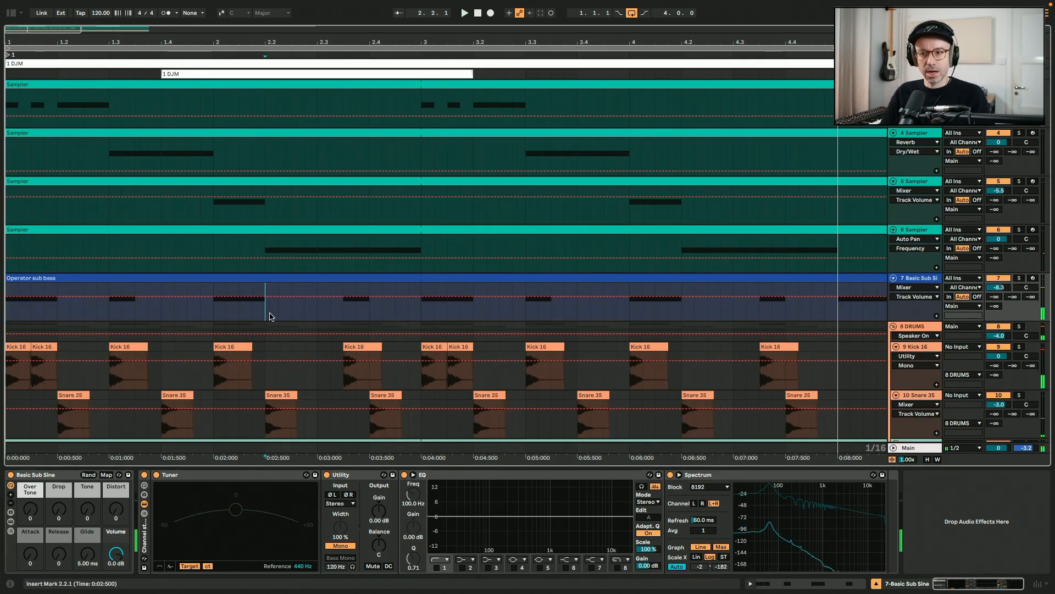